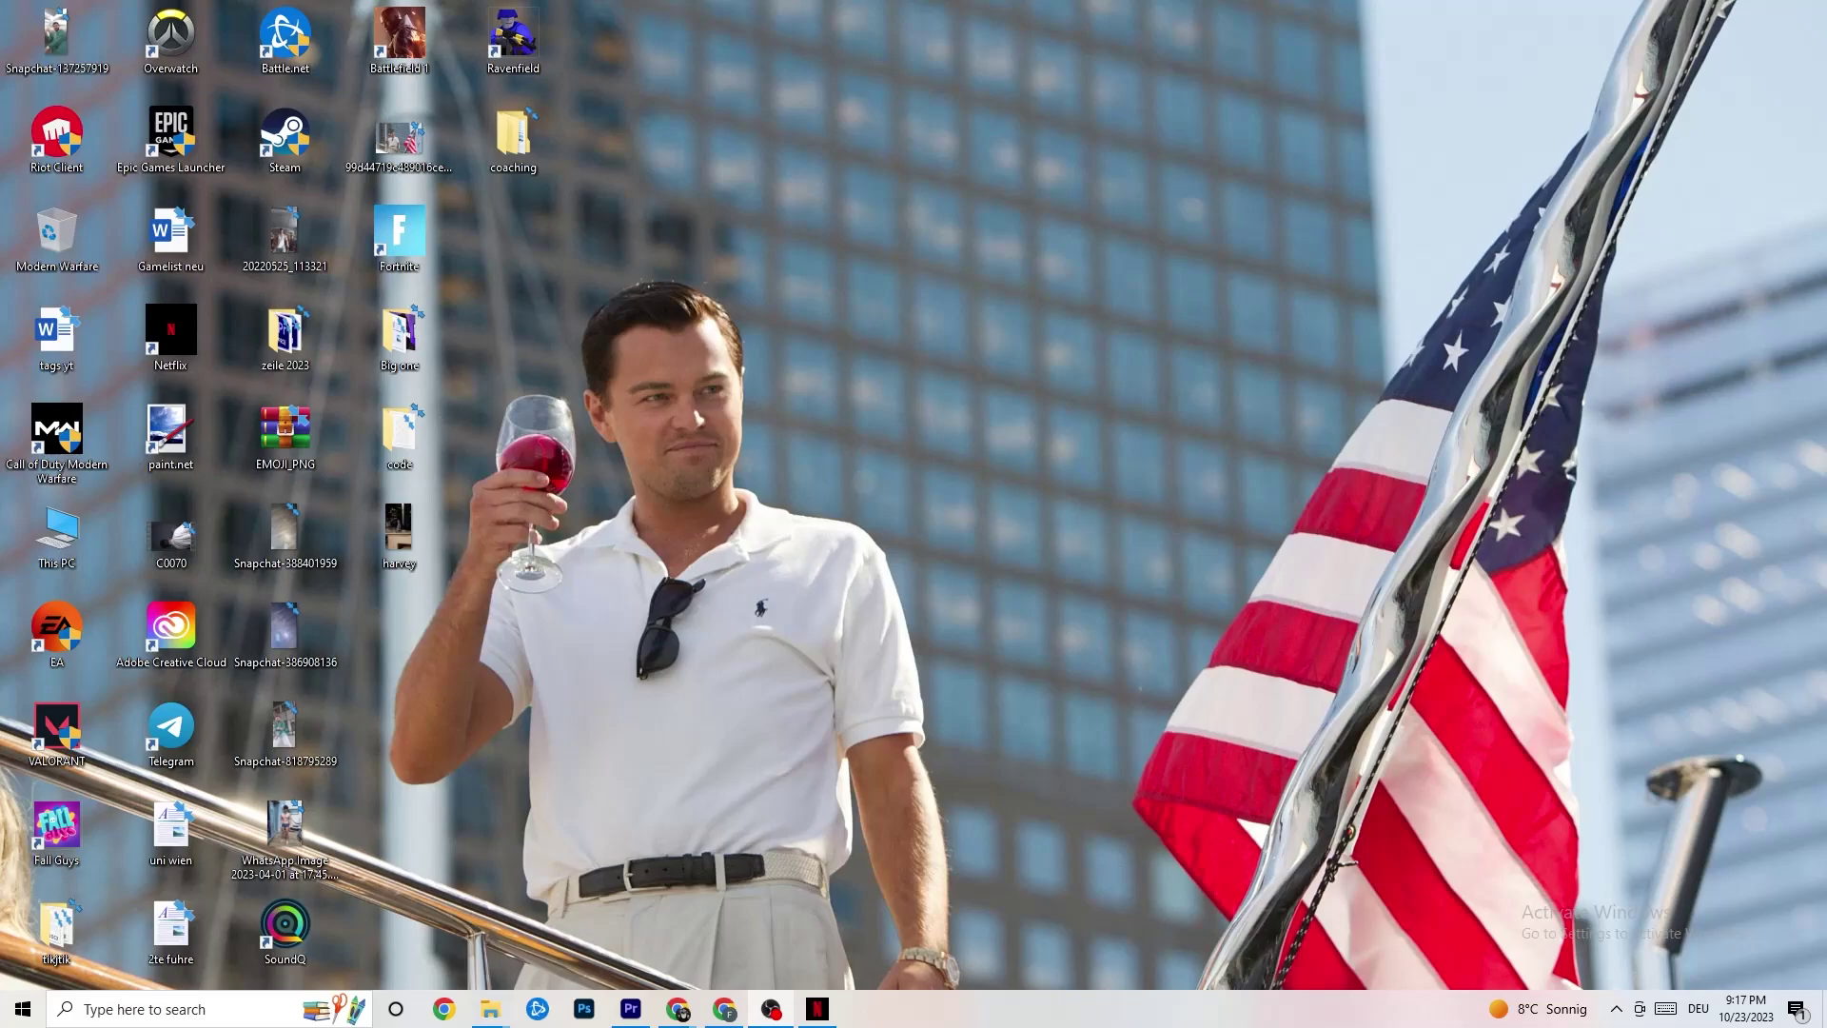
Open the Settings Display page and keep the OMEN 25 by HP colour profile.
click(5, 1020)
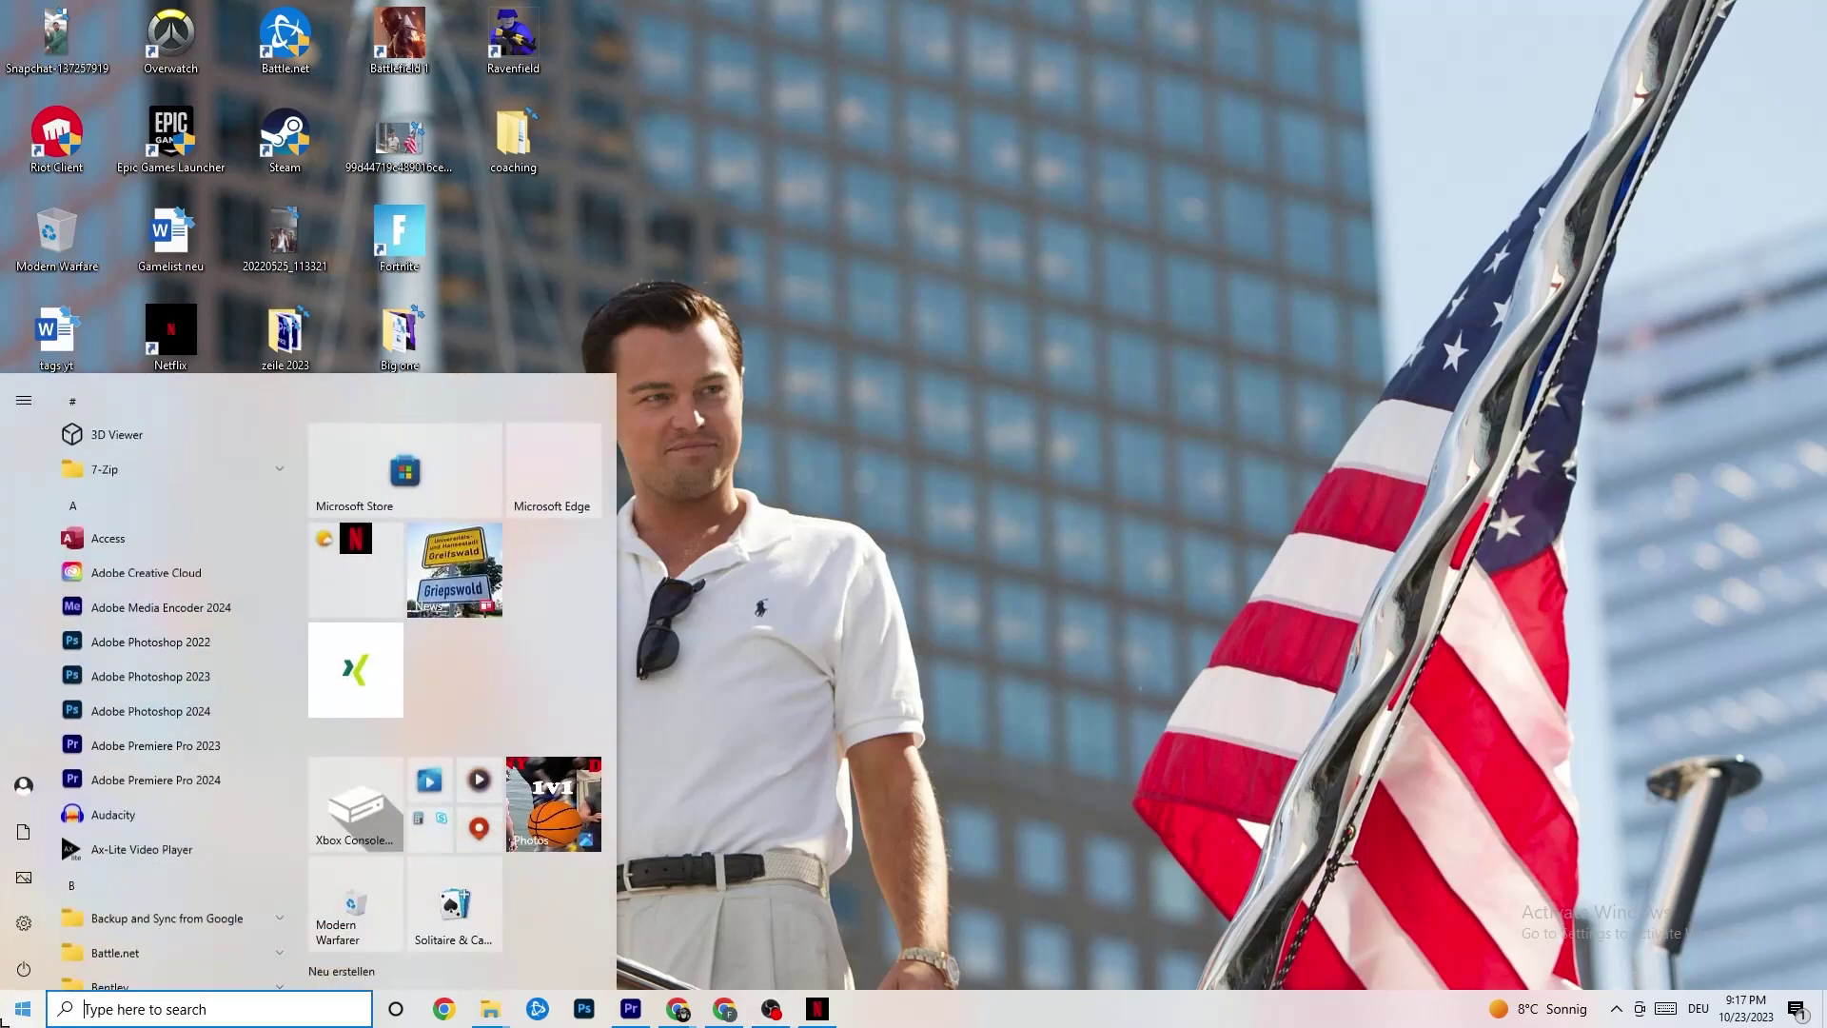
click(29, 923)
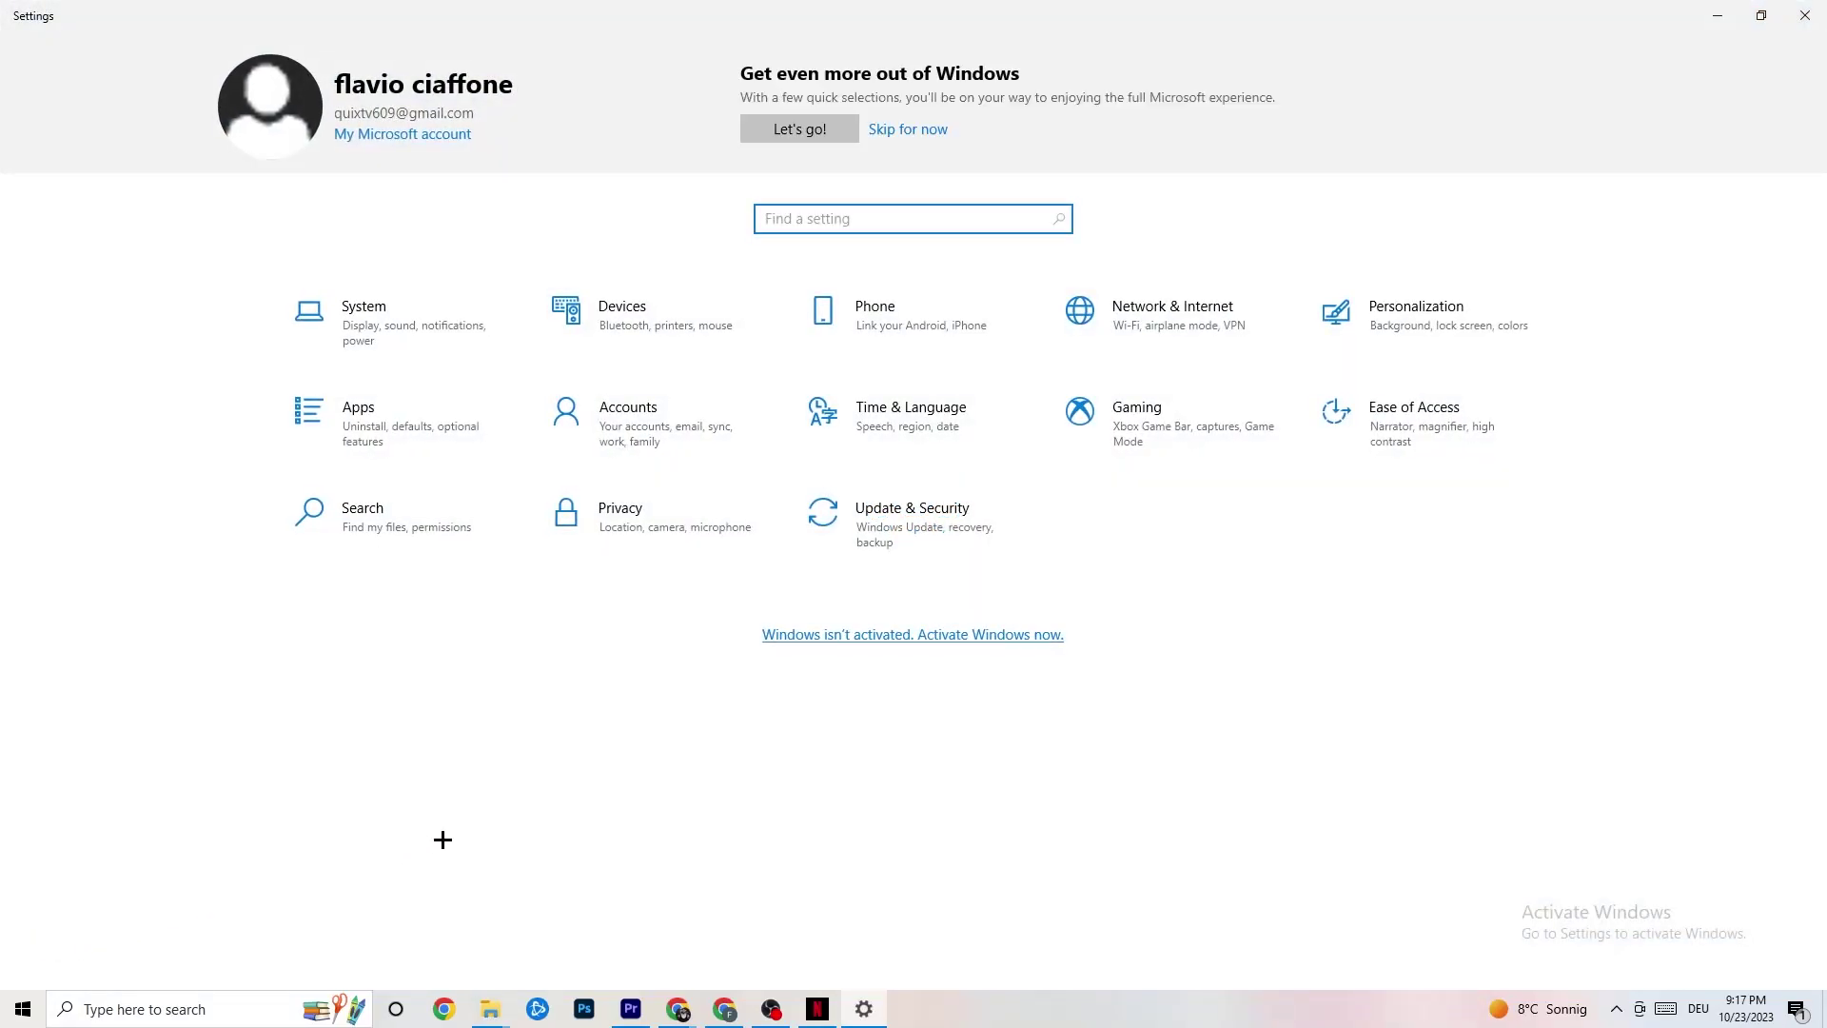
click(394, 330)
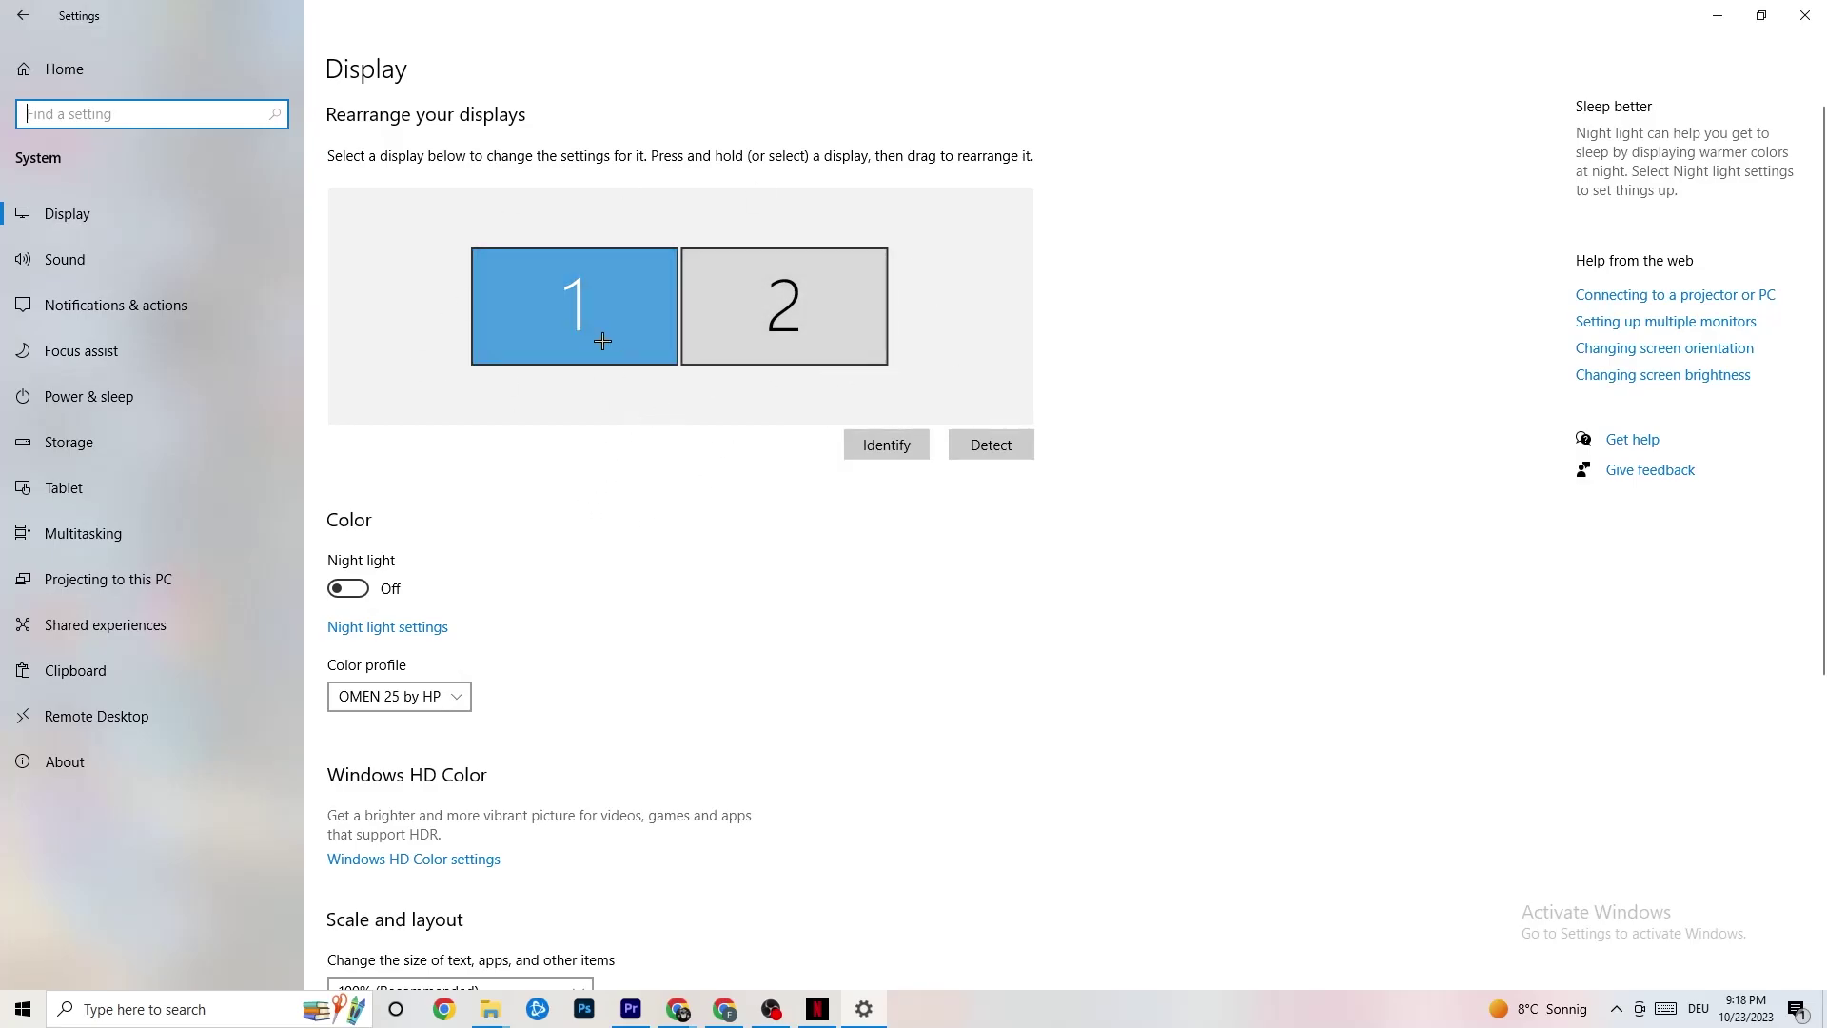
scroll(599, 339, down, 5)
click(396, 249)
click(201, 189)
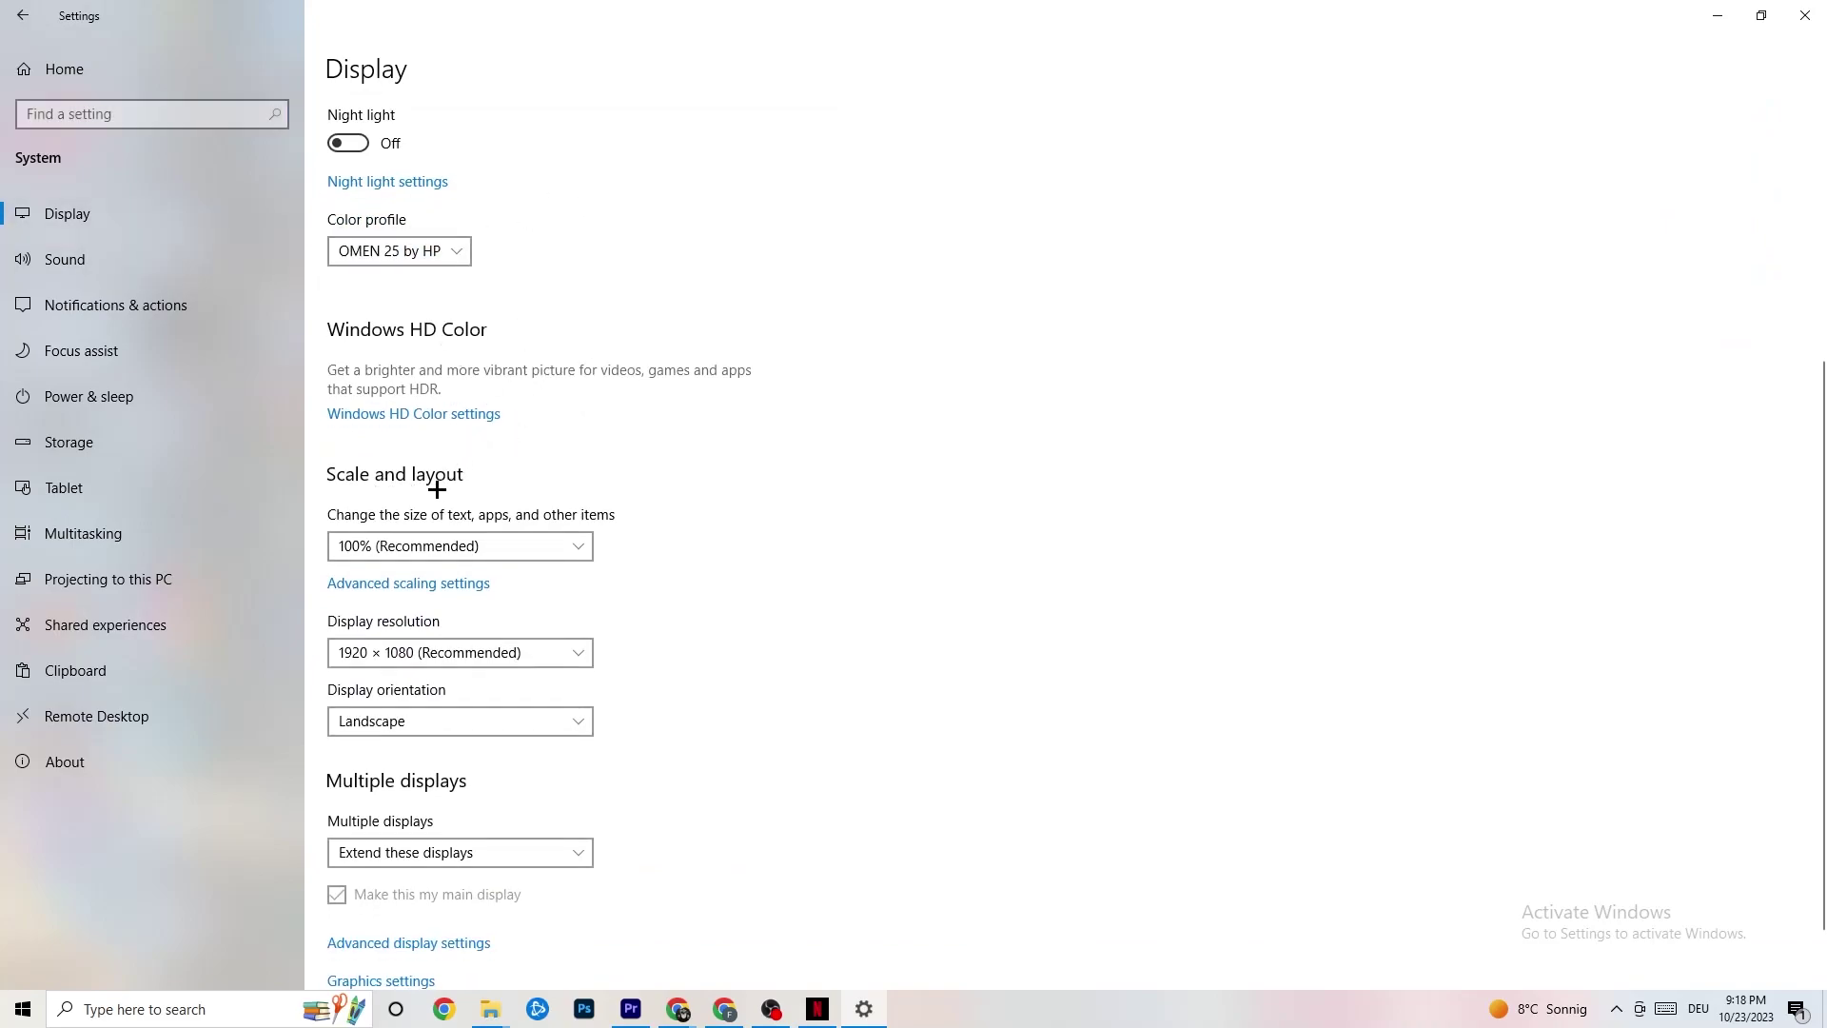
Leave scaling at 100% and resolution at 1920 × 1080, then go to the Storage page.
click(561, 545)
click(781, 469)
click(485, 655)
click(612, 653)
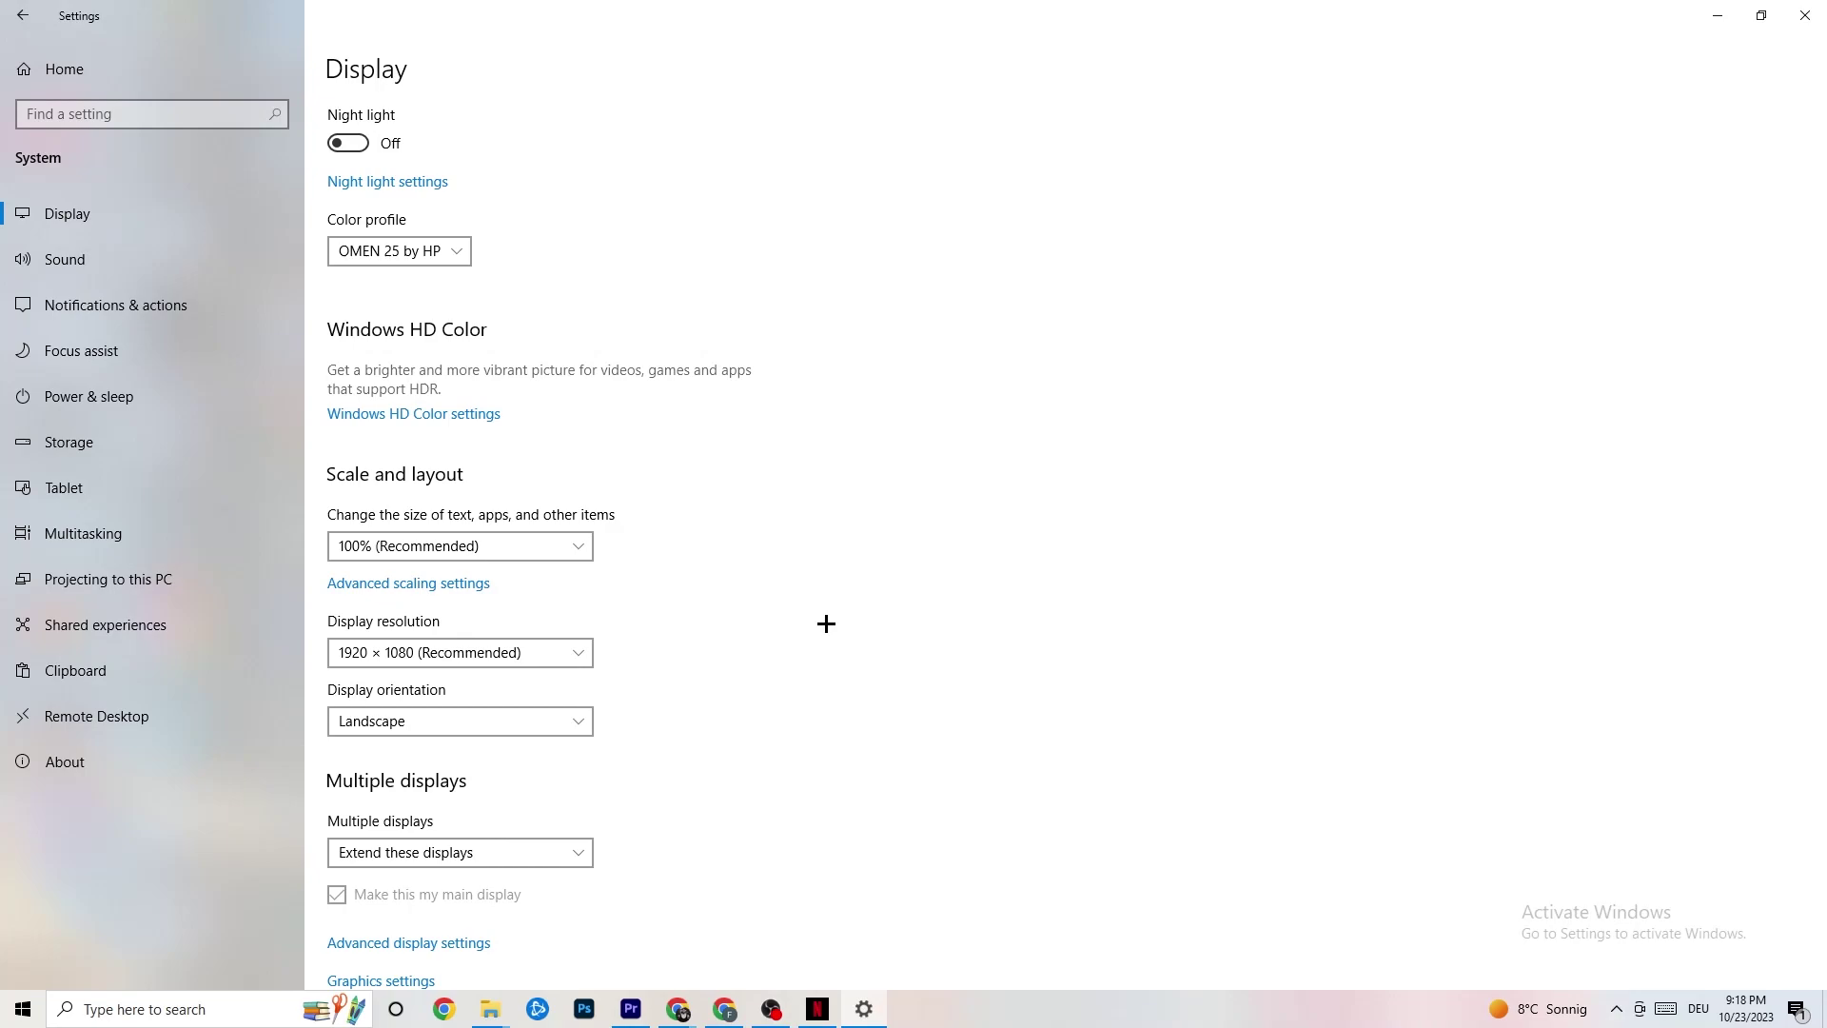
click(570, 653)
click(709, 624)
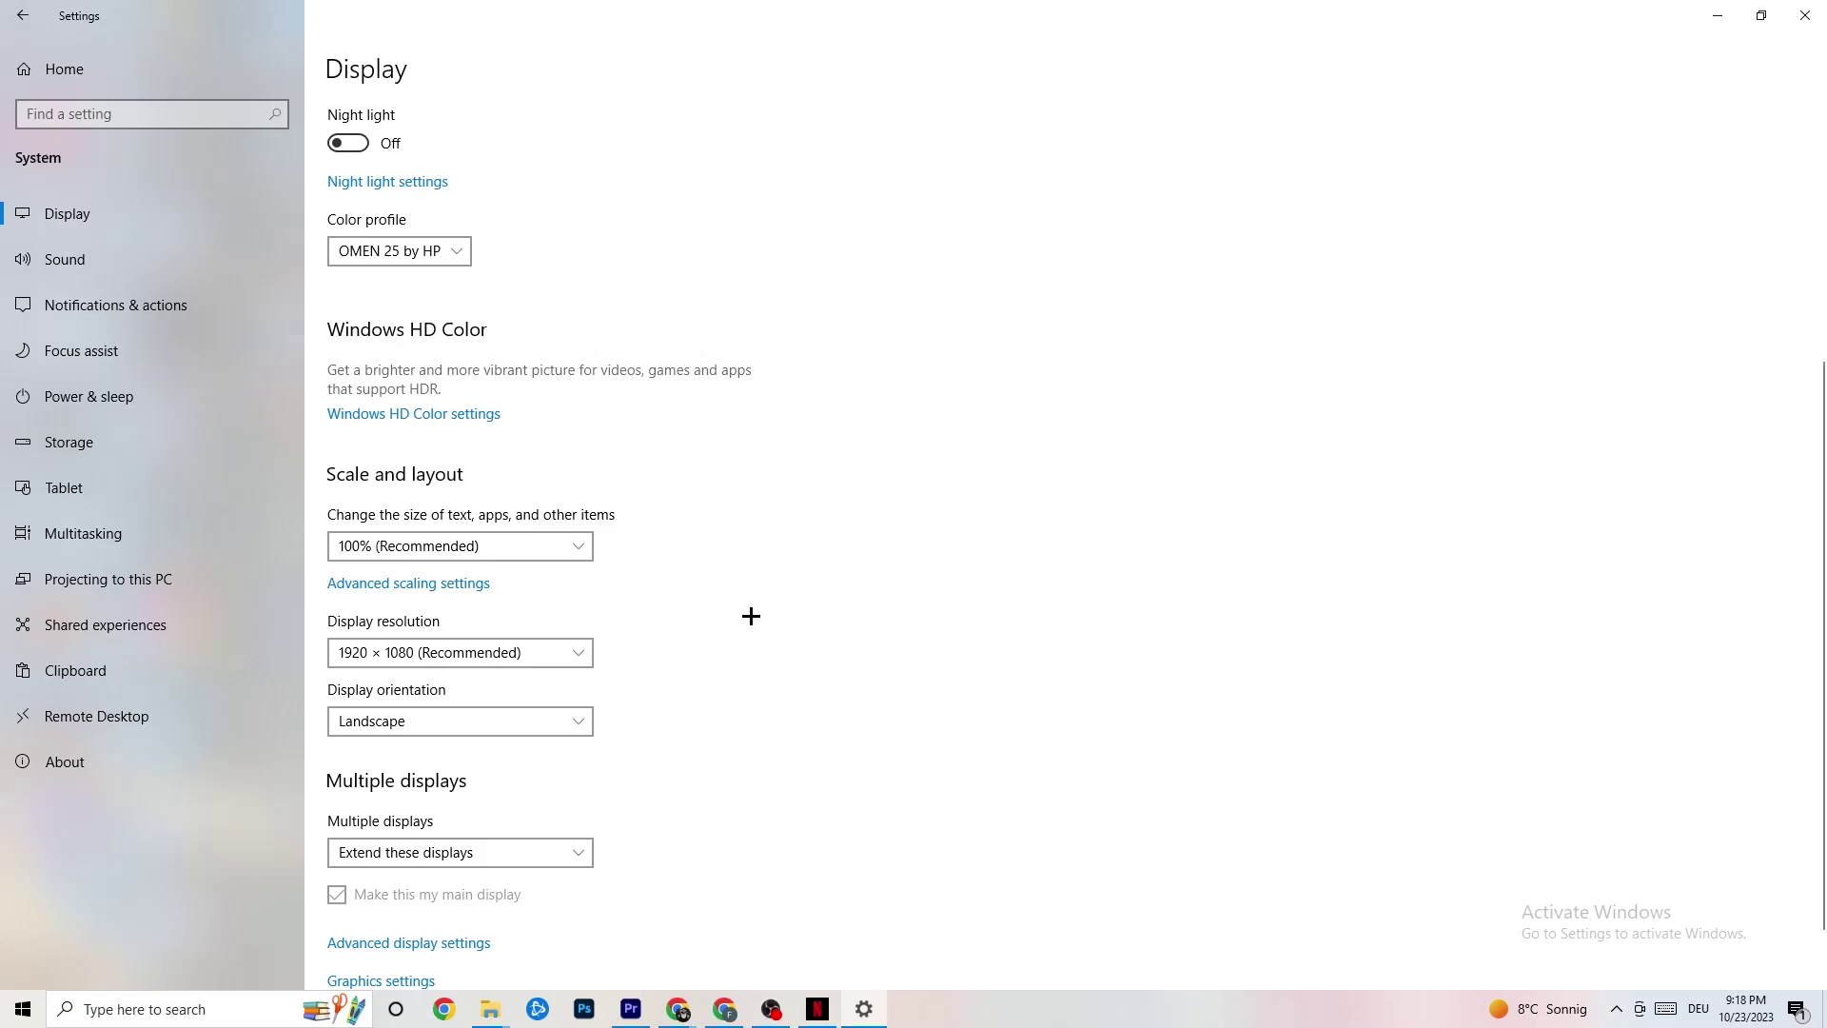
click(118, 457)
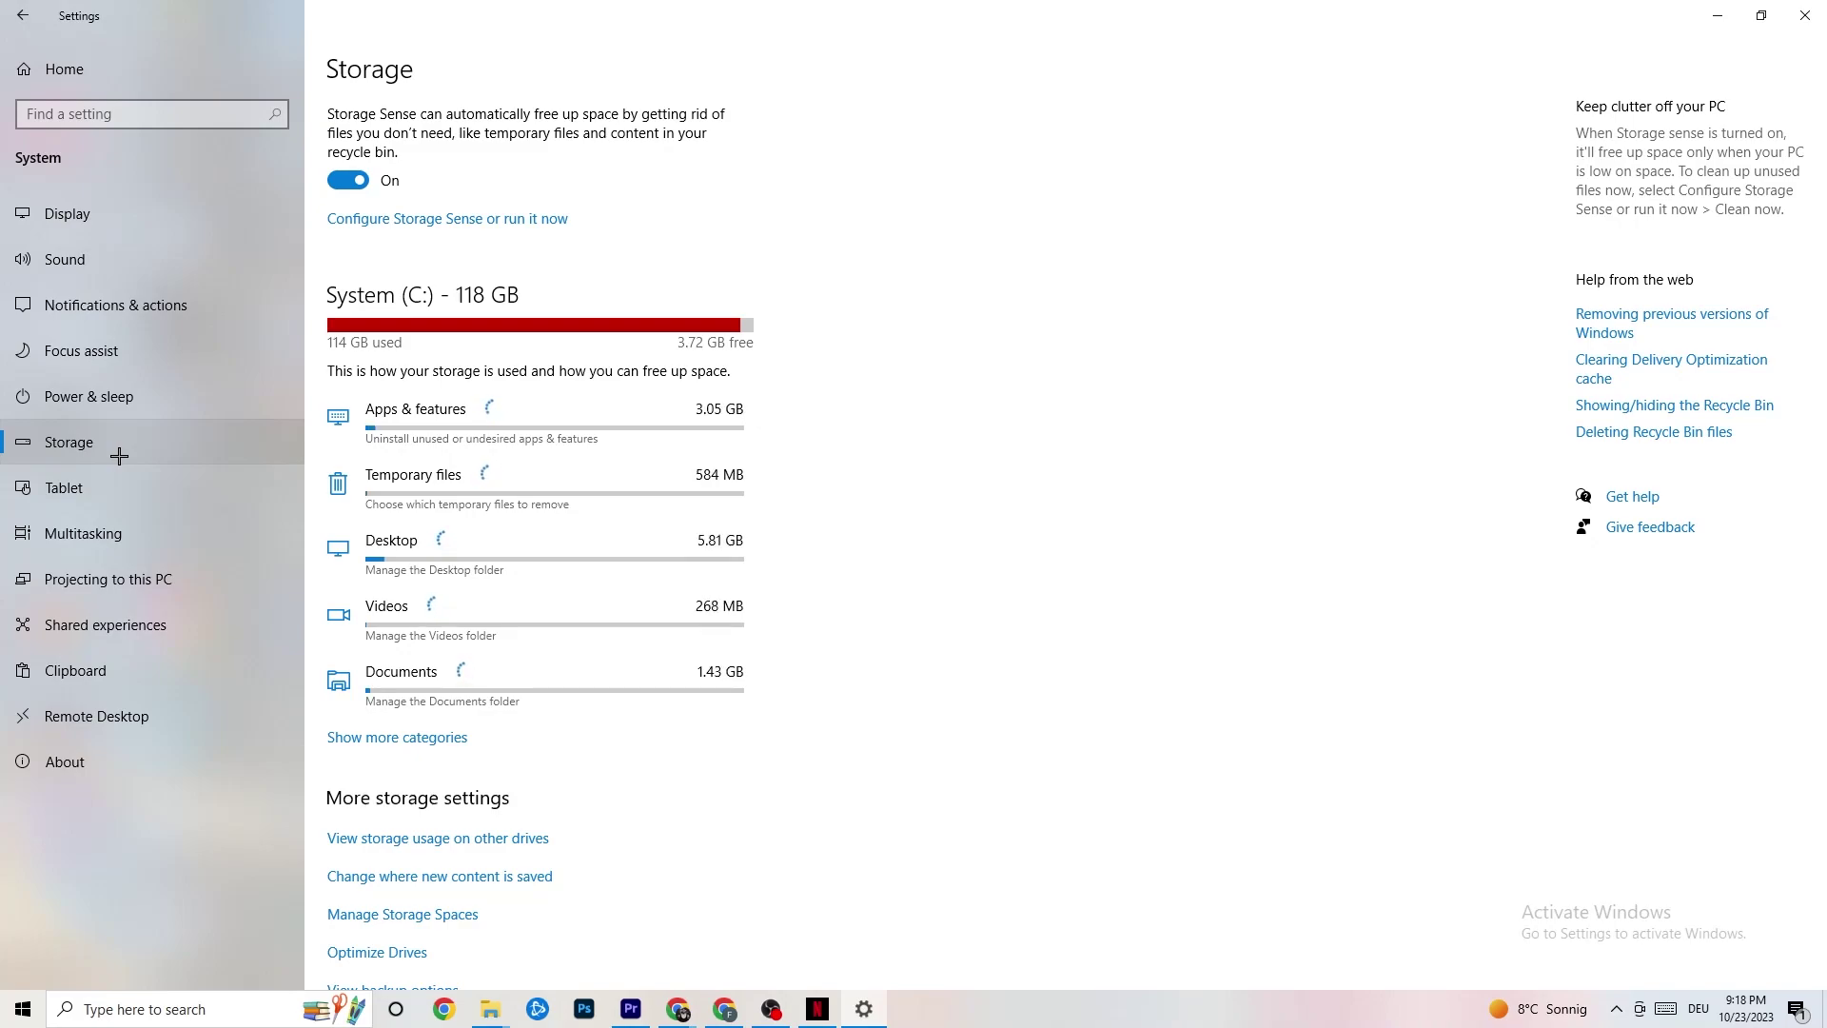
In Storage Sense, keep the recycle bin cleanup at 14 days and runs every week.
click(526, 220)
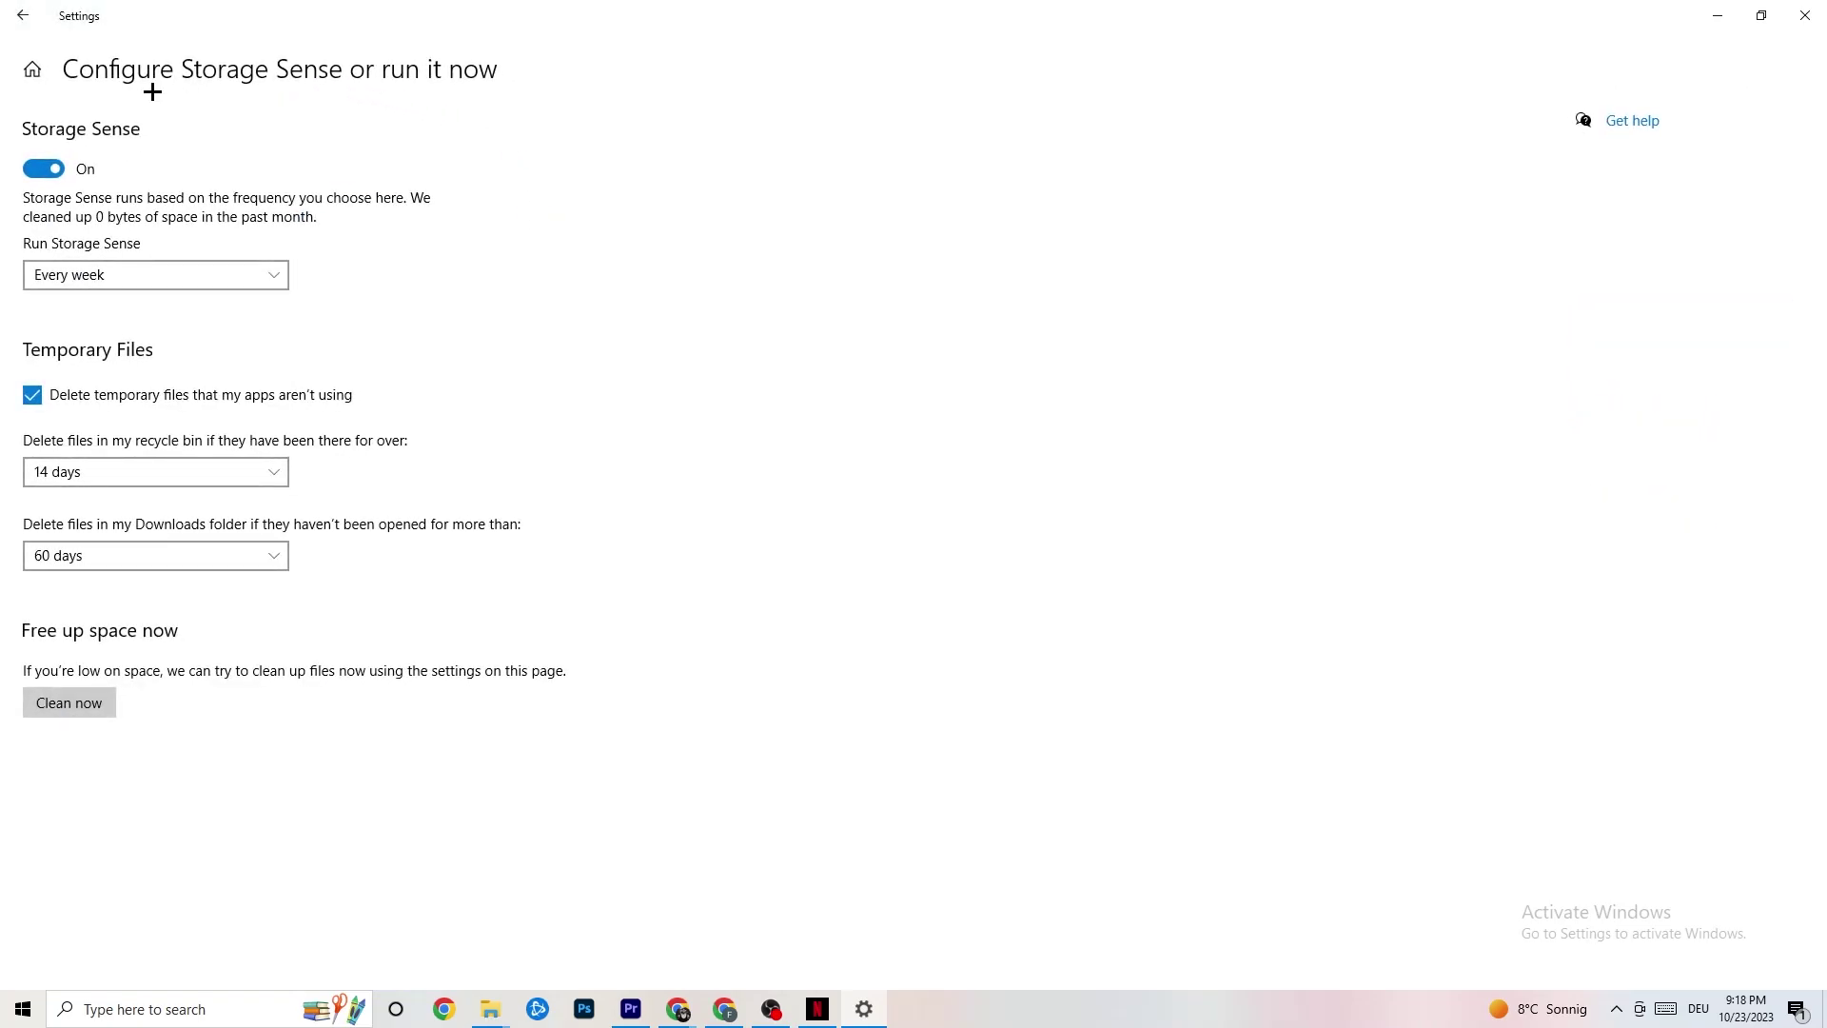
click(100, 472)
click(359, 379)
click(172, 269)
click(294, 294)
Open System > Power & sleep, review the Power Options plans, then close that window.
click(17, 8)
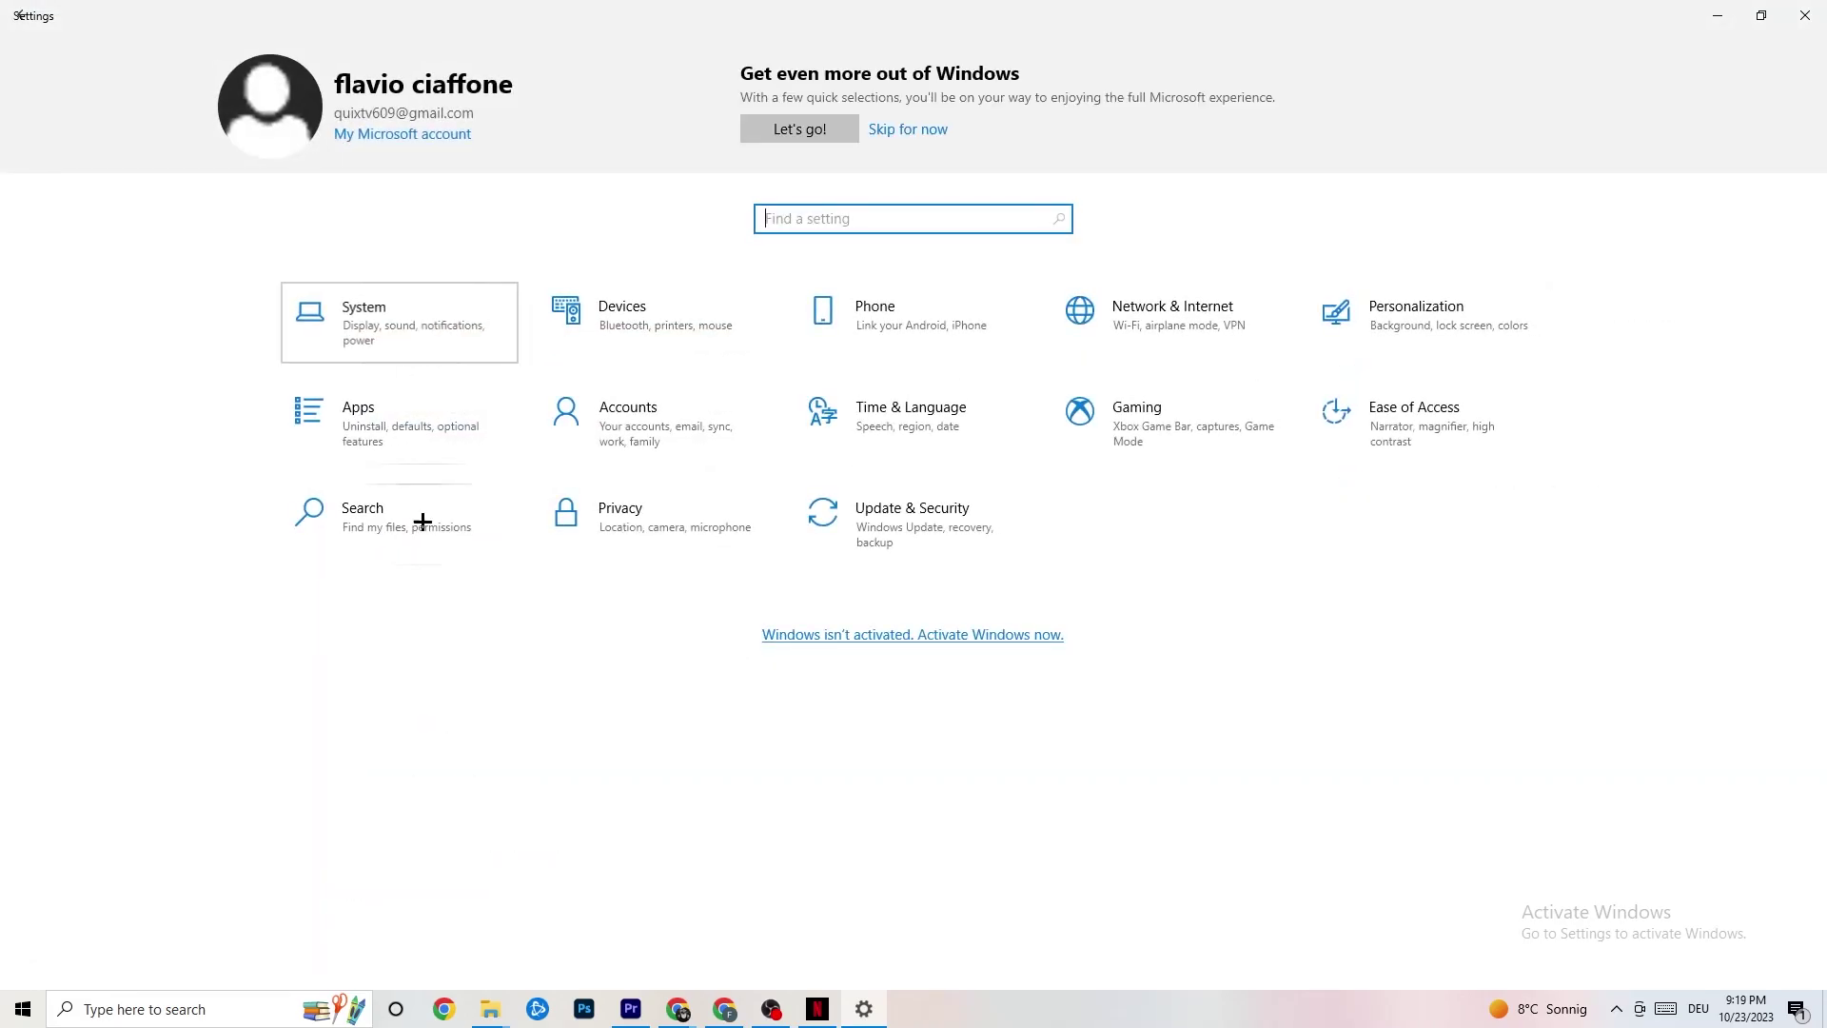
key(Return)
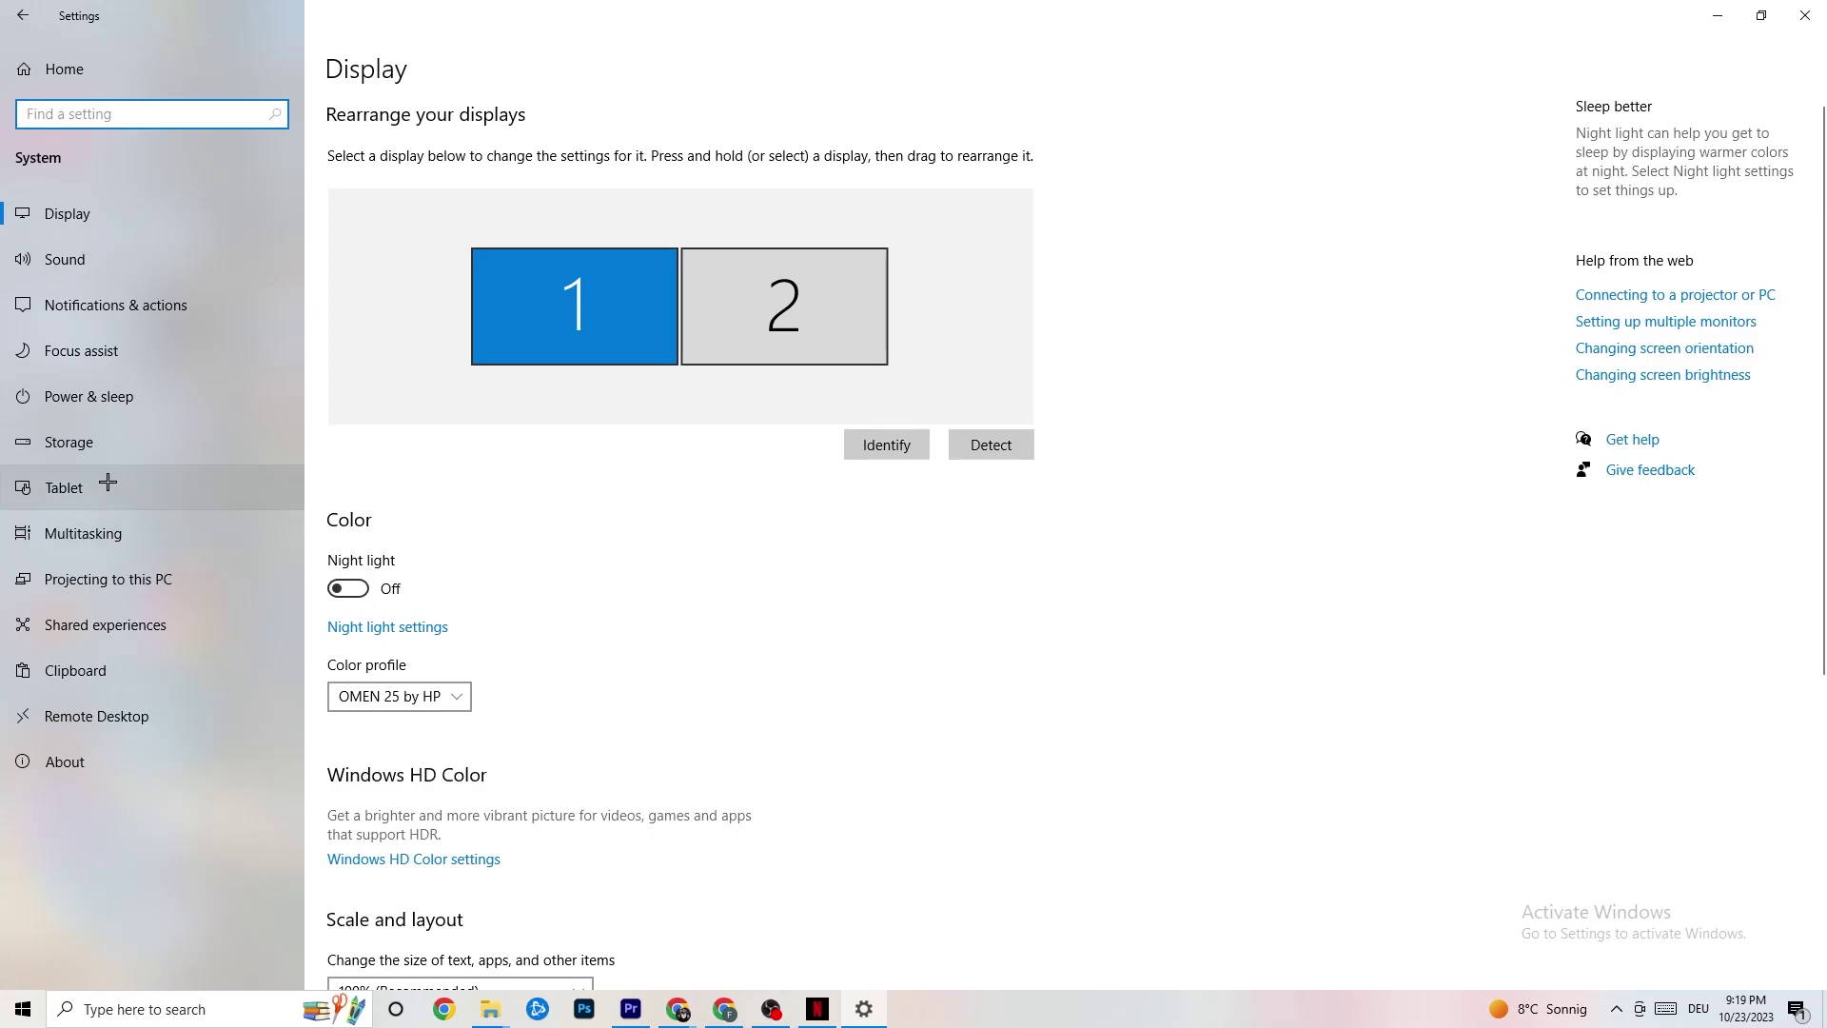
click(63, 388)
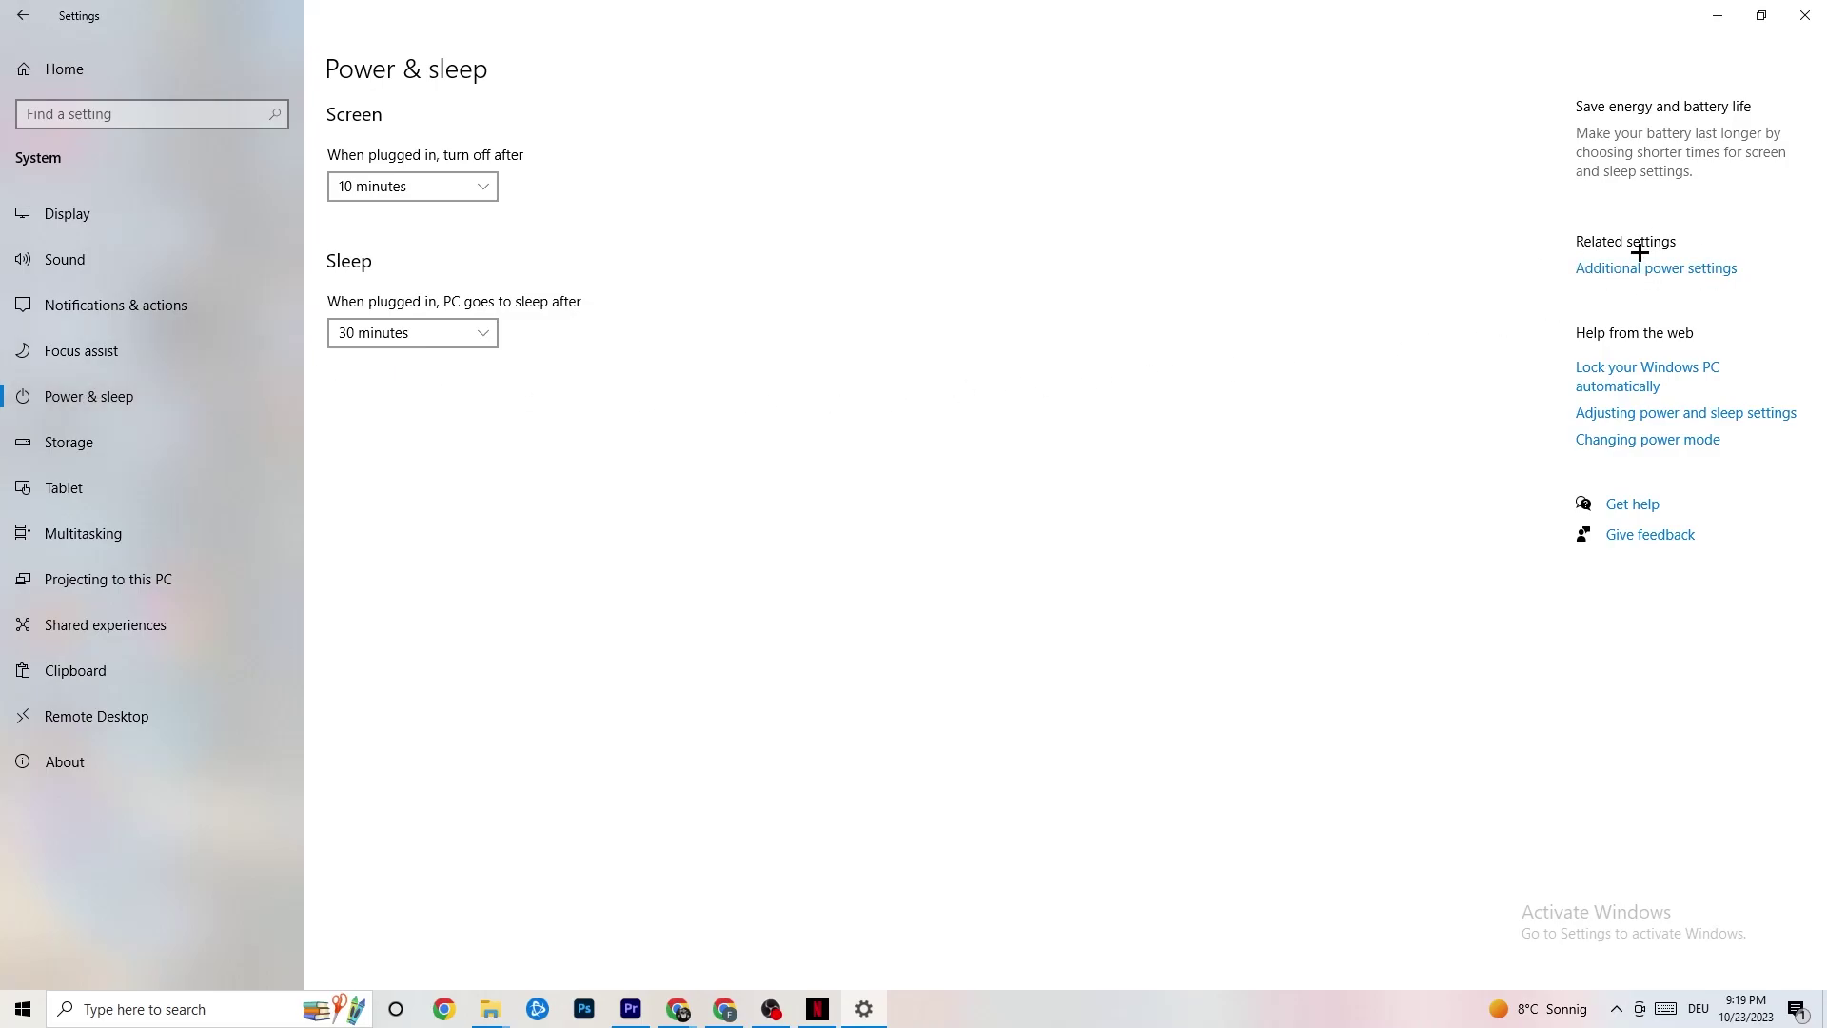
drag(731, 195, 1000, 100)
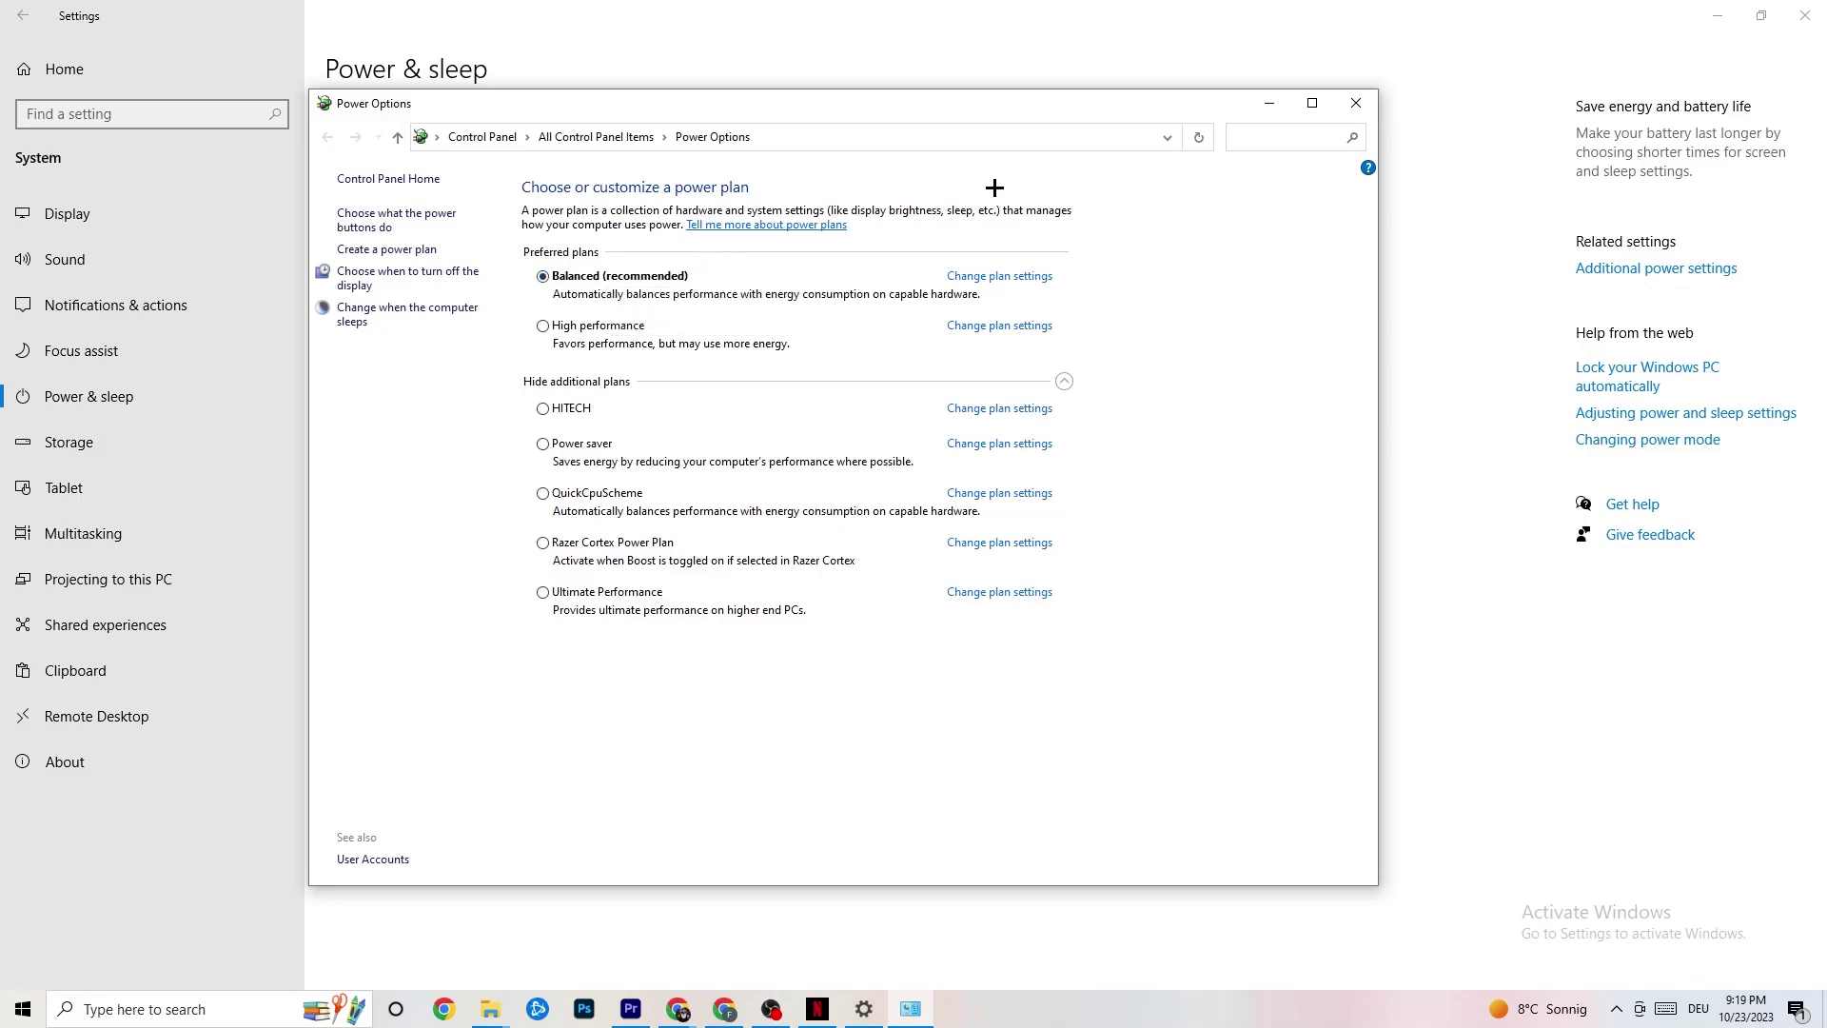
click(1358, 105)
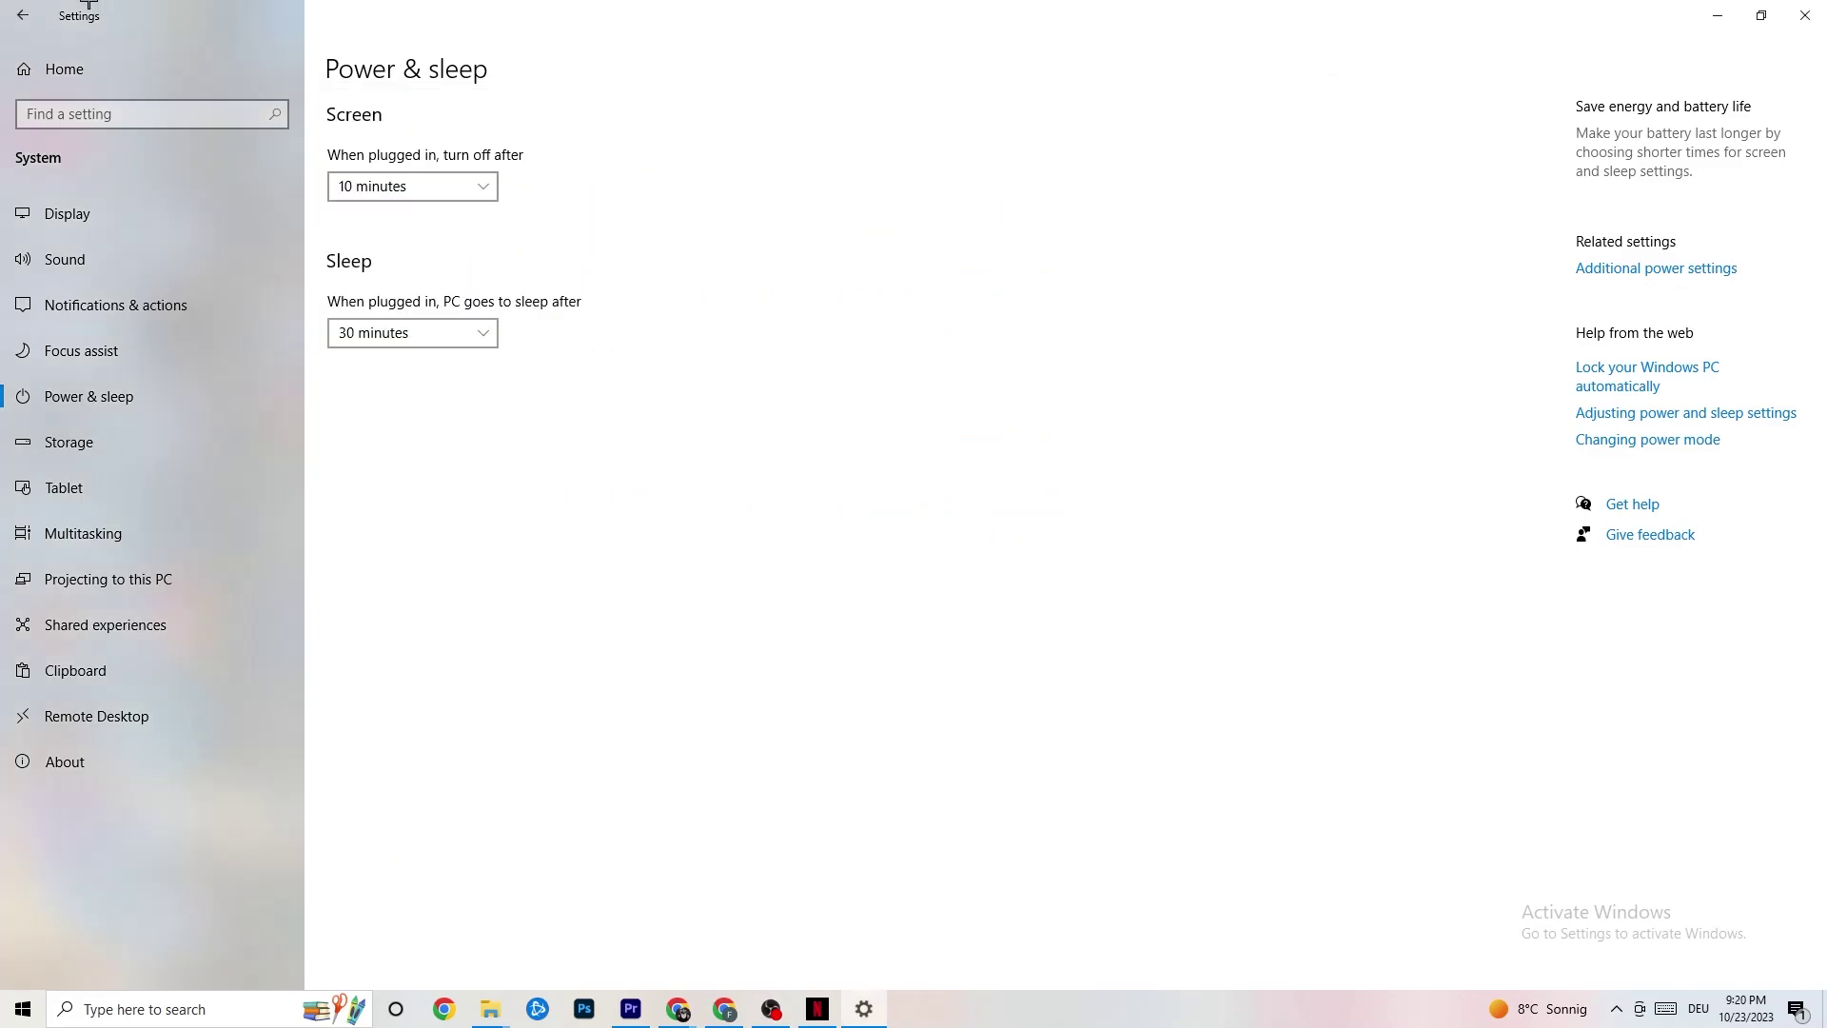
Open the Gaming settings and toggle Xbox Game Bar on, then back off.
click(31, 13)
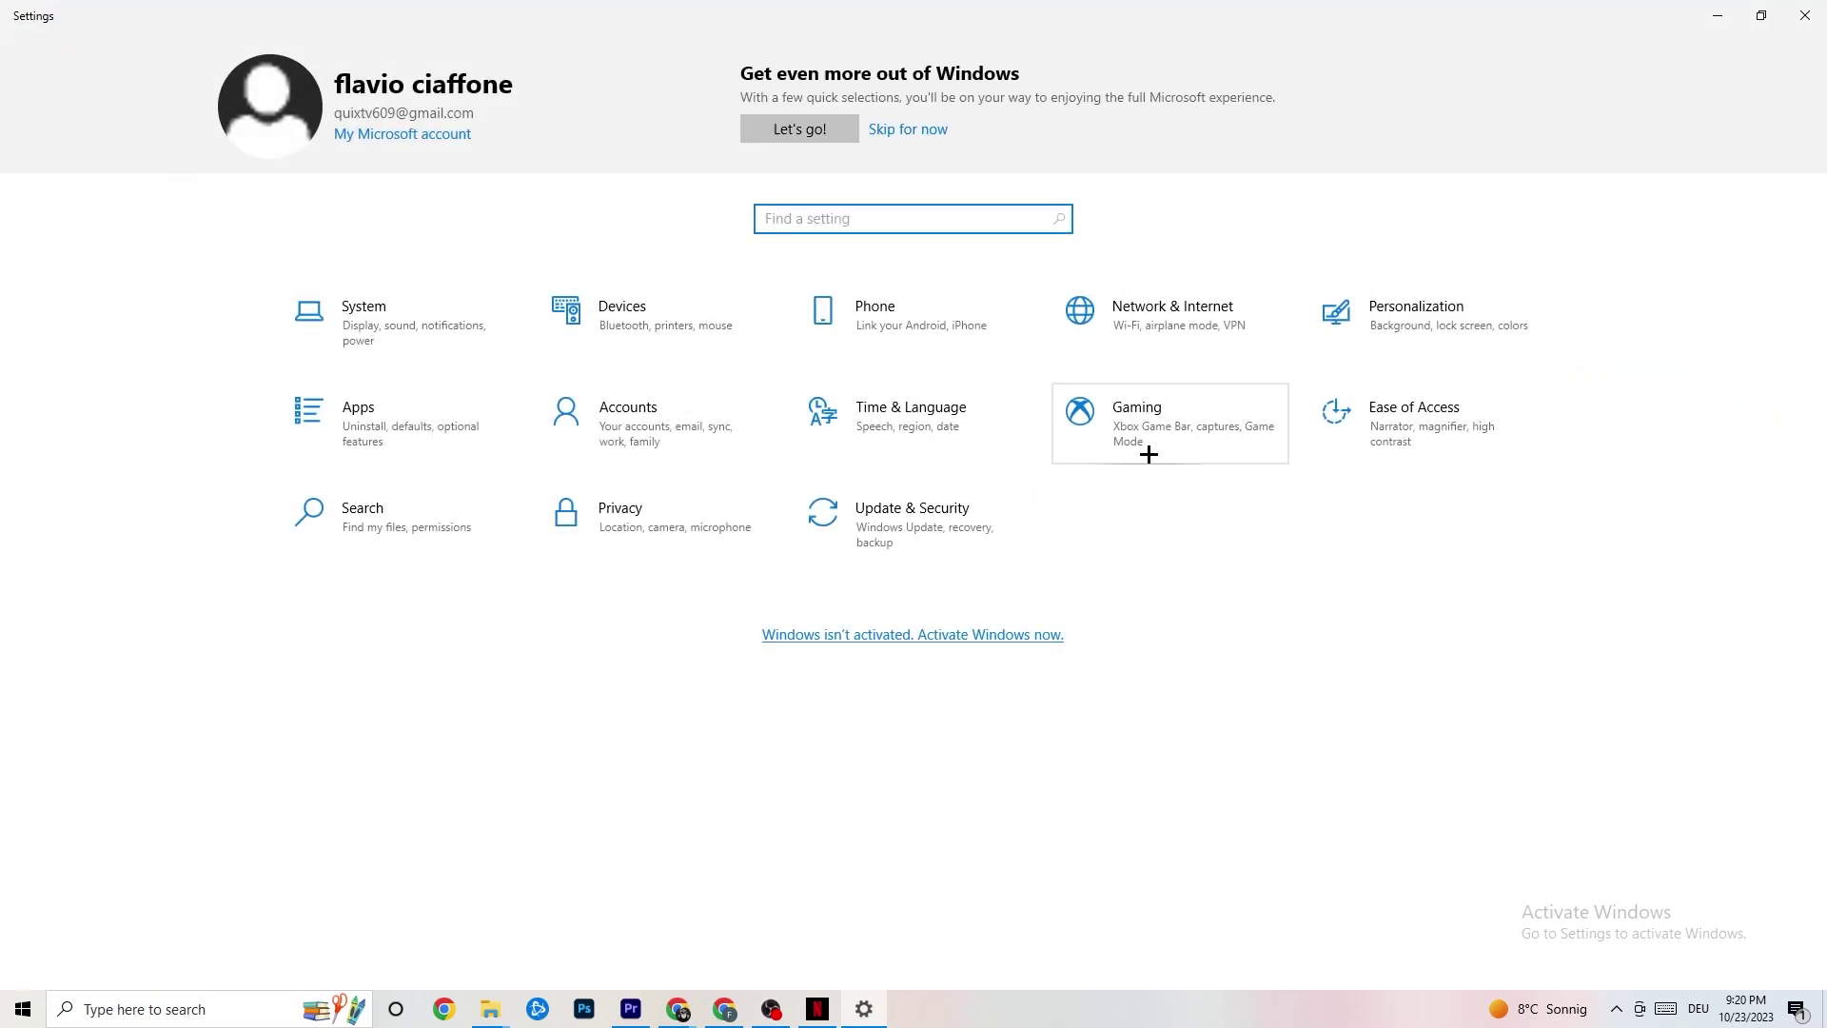
click(1160, 447)
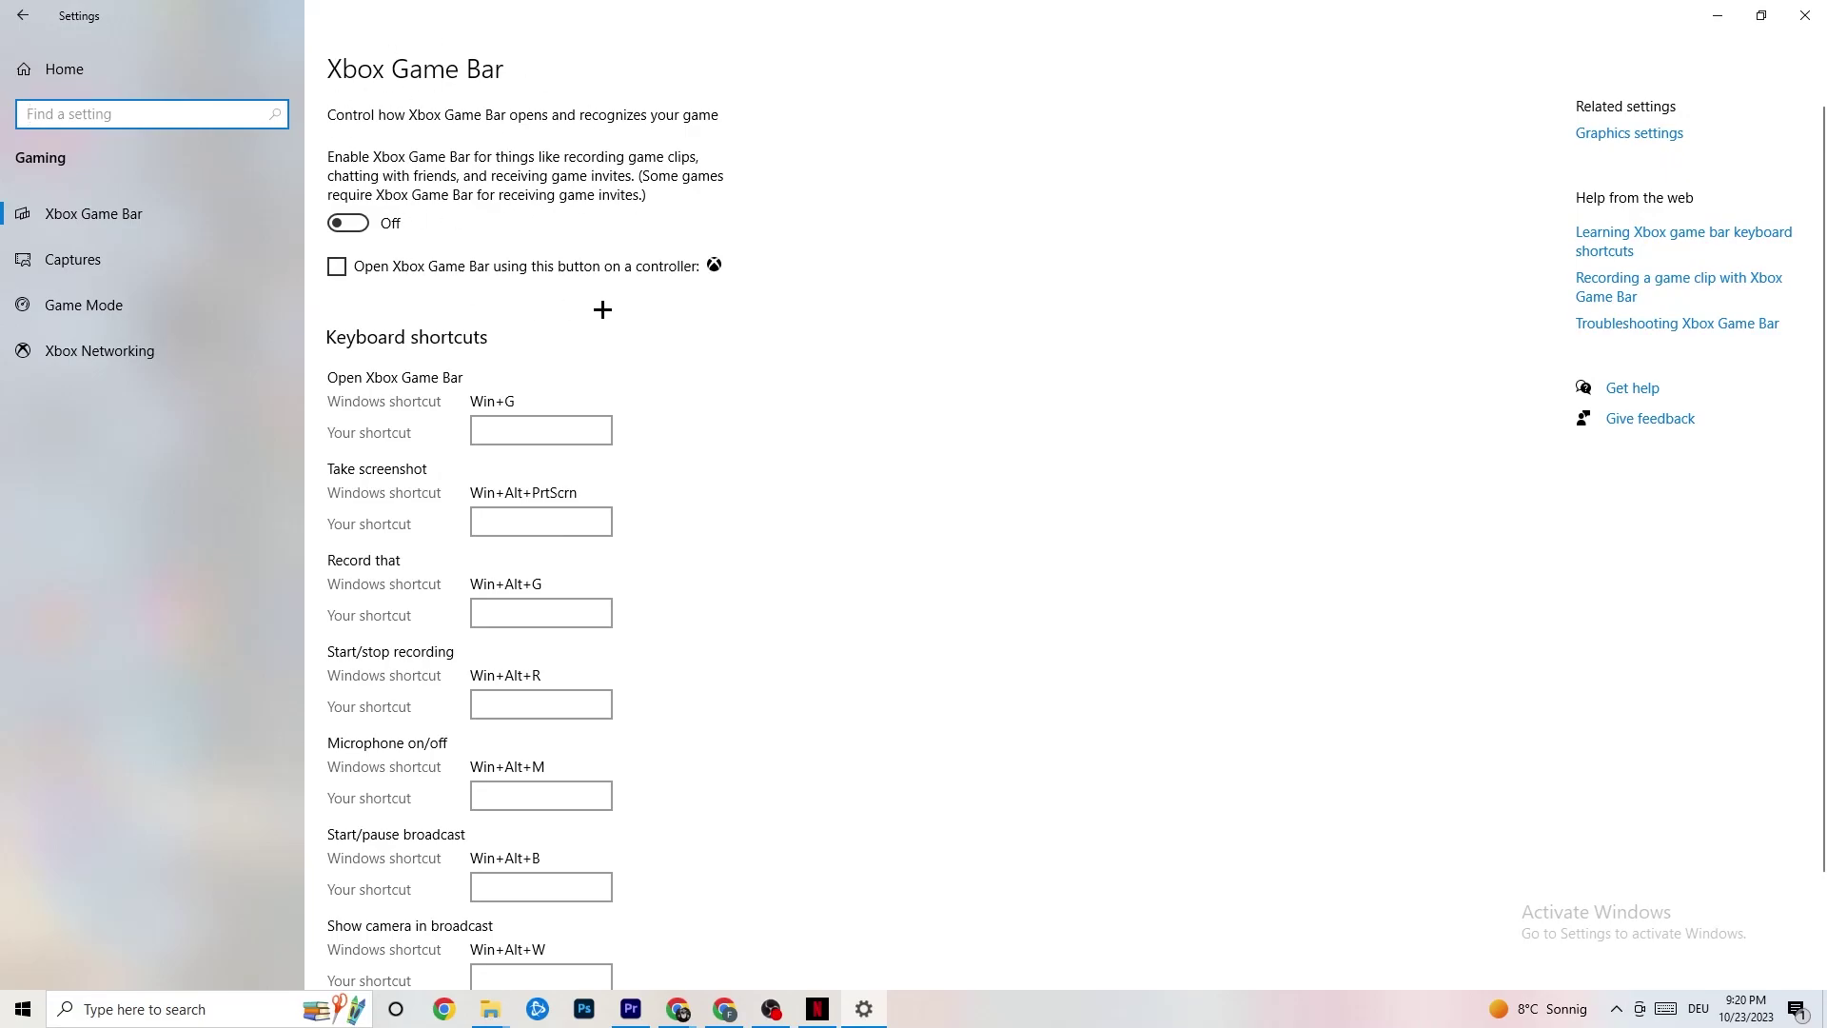
scroll(628, 371, down, 3)
scroll(692, 547, up, 3)
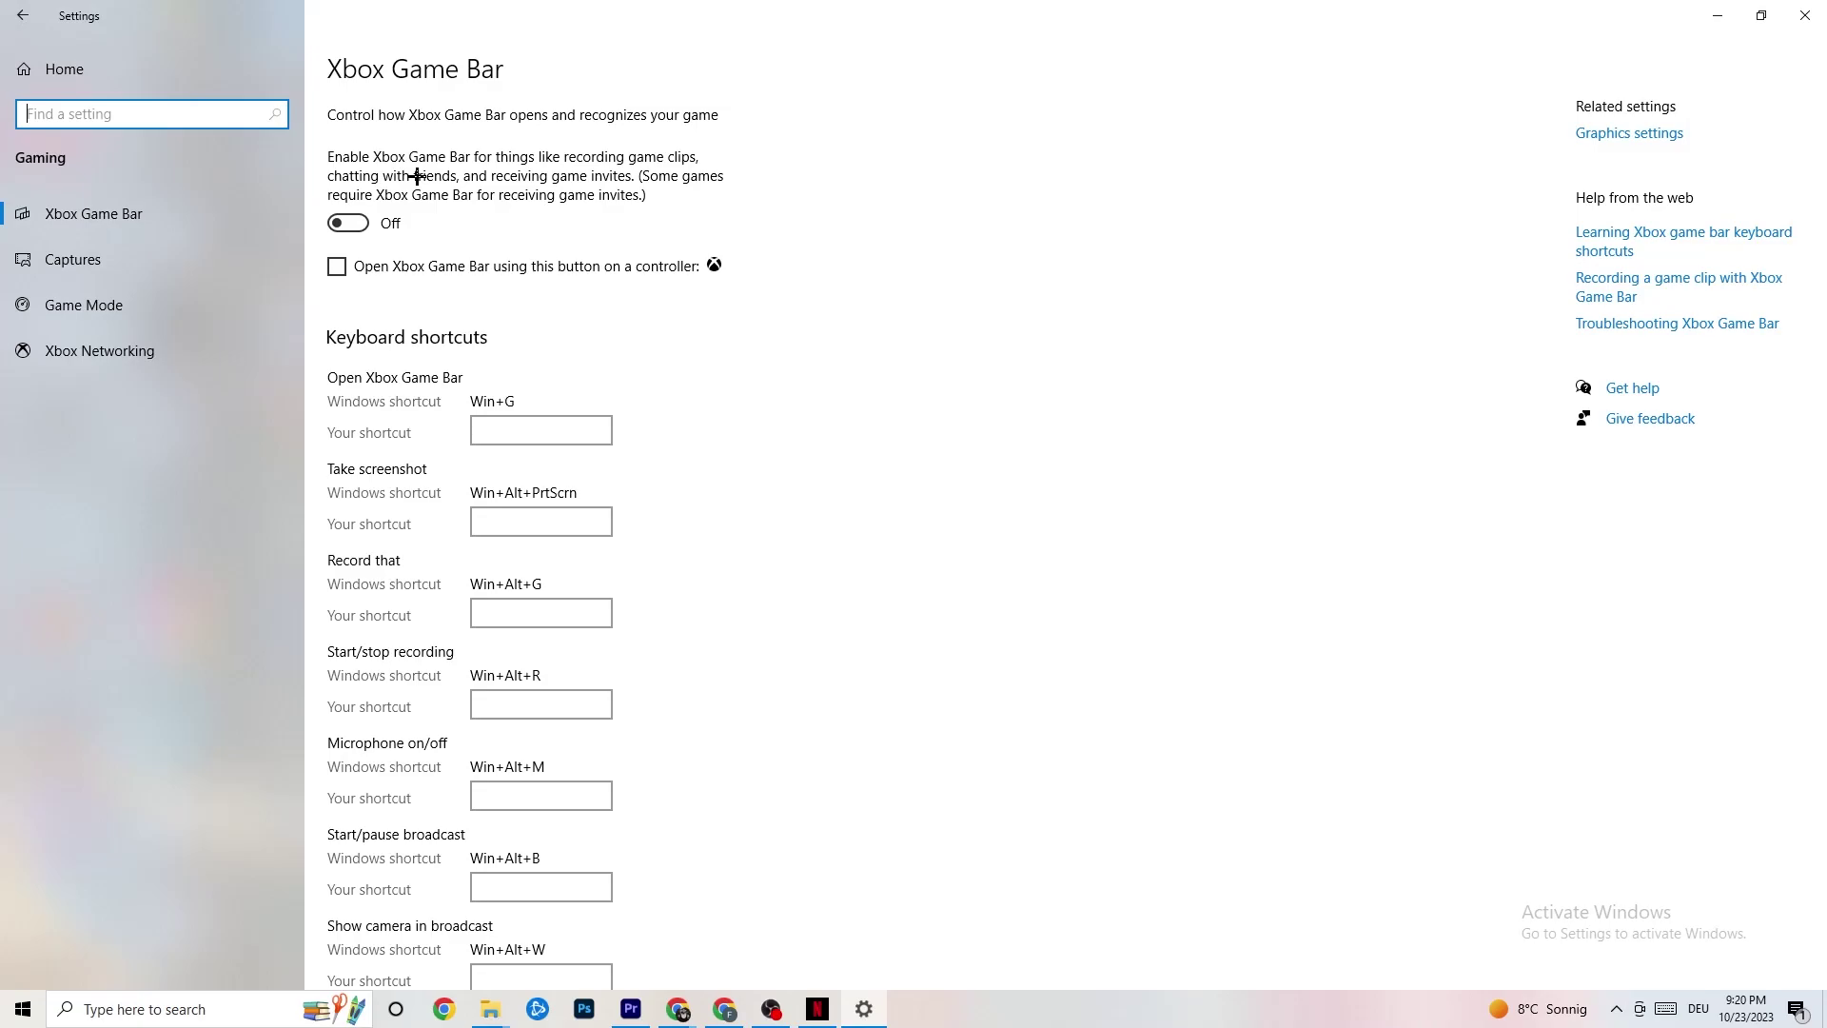
click(396, 224)
click(407, 228)
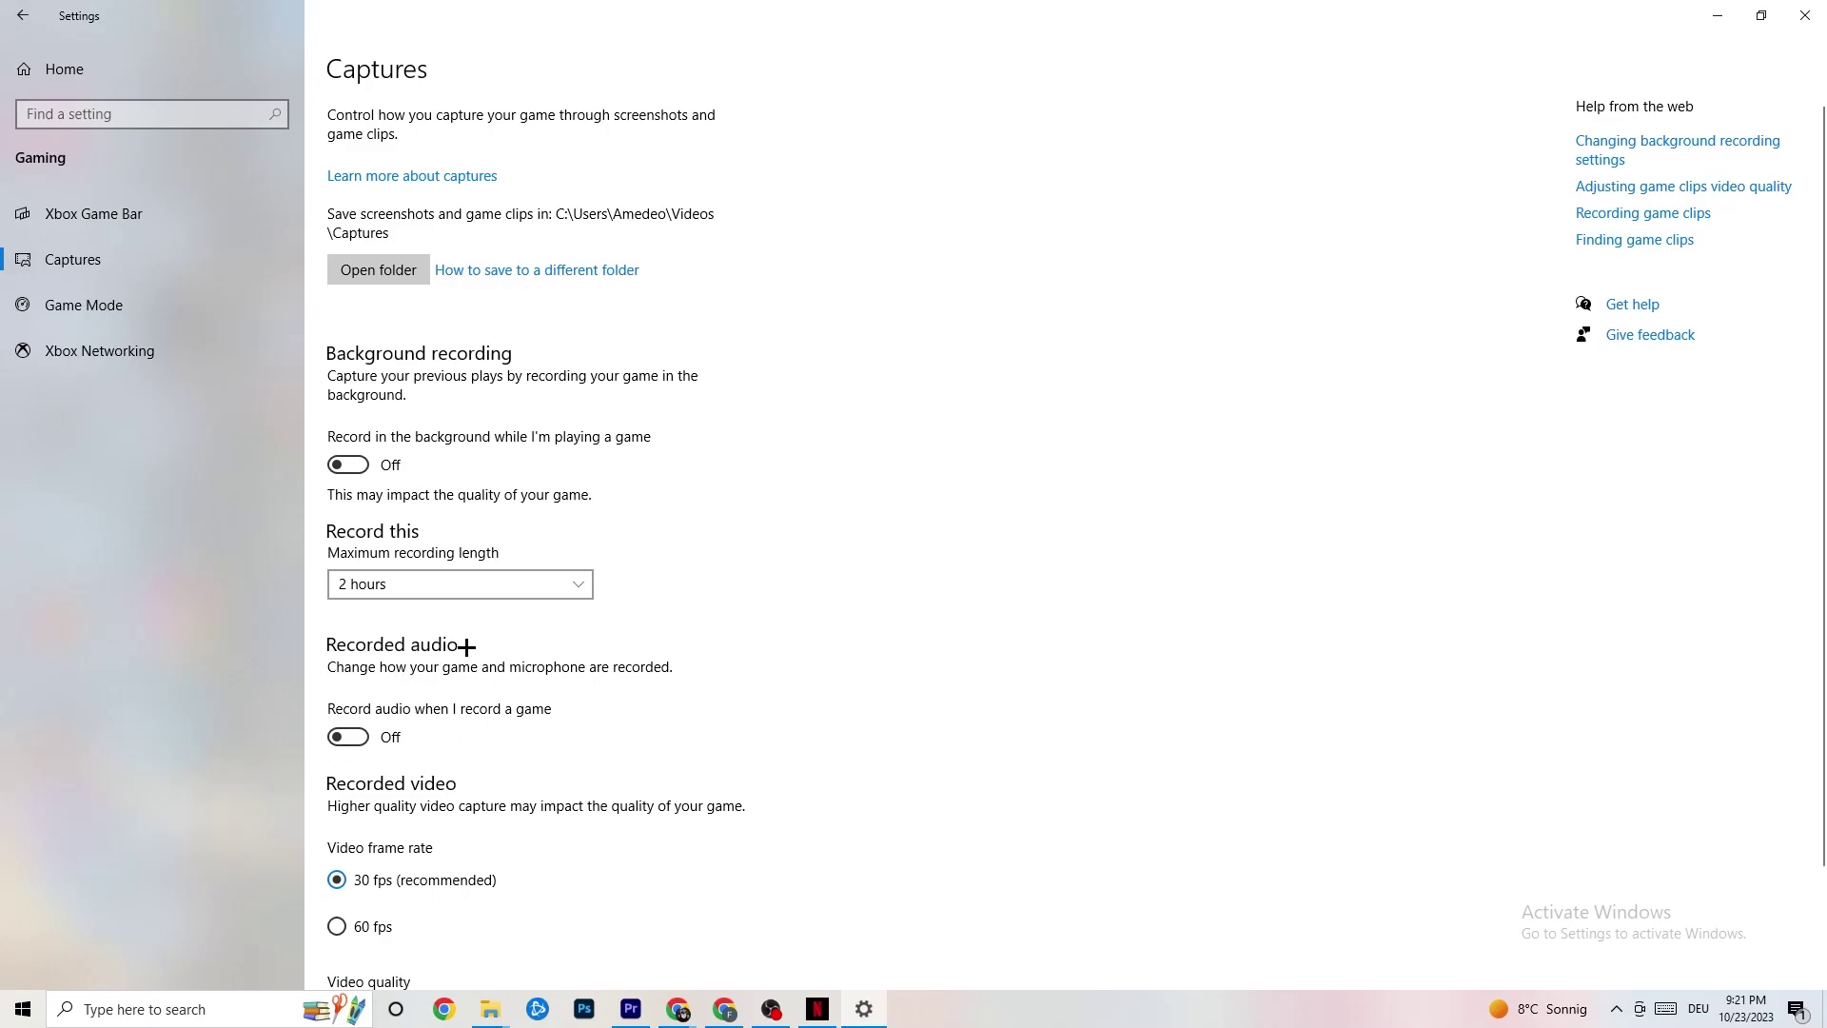
Check that Game Mode is on, then return to the Settings home page.
scroll(481, 666, down, 2)
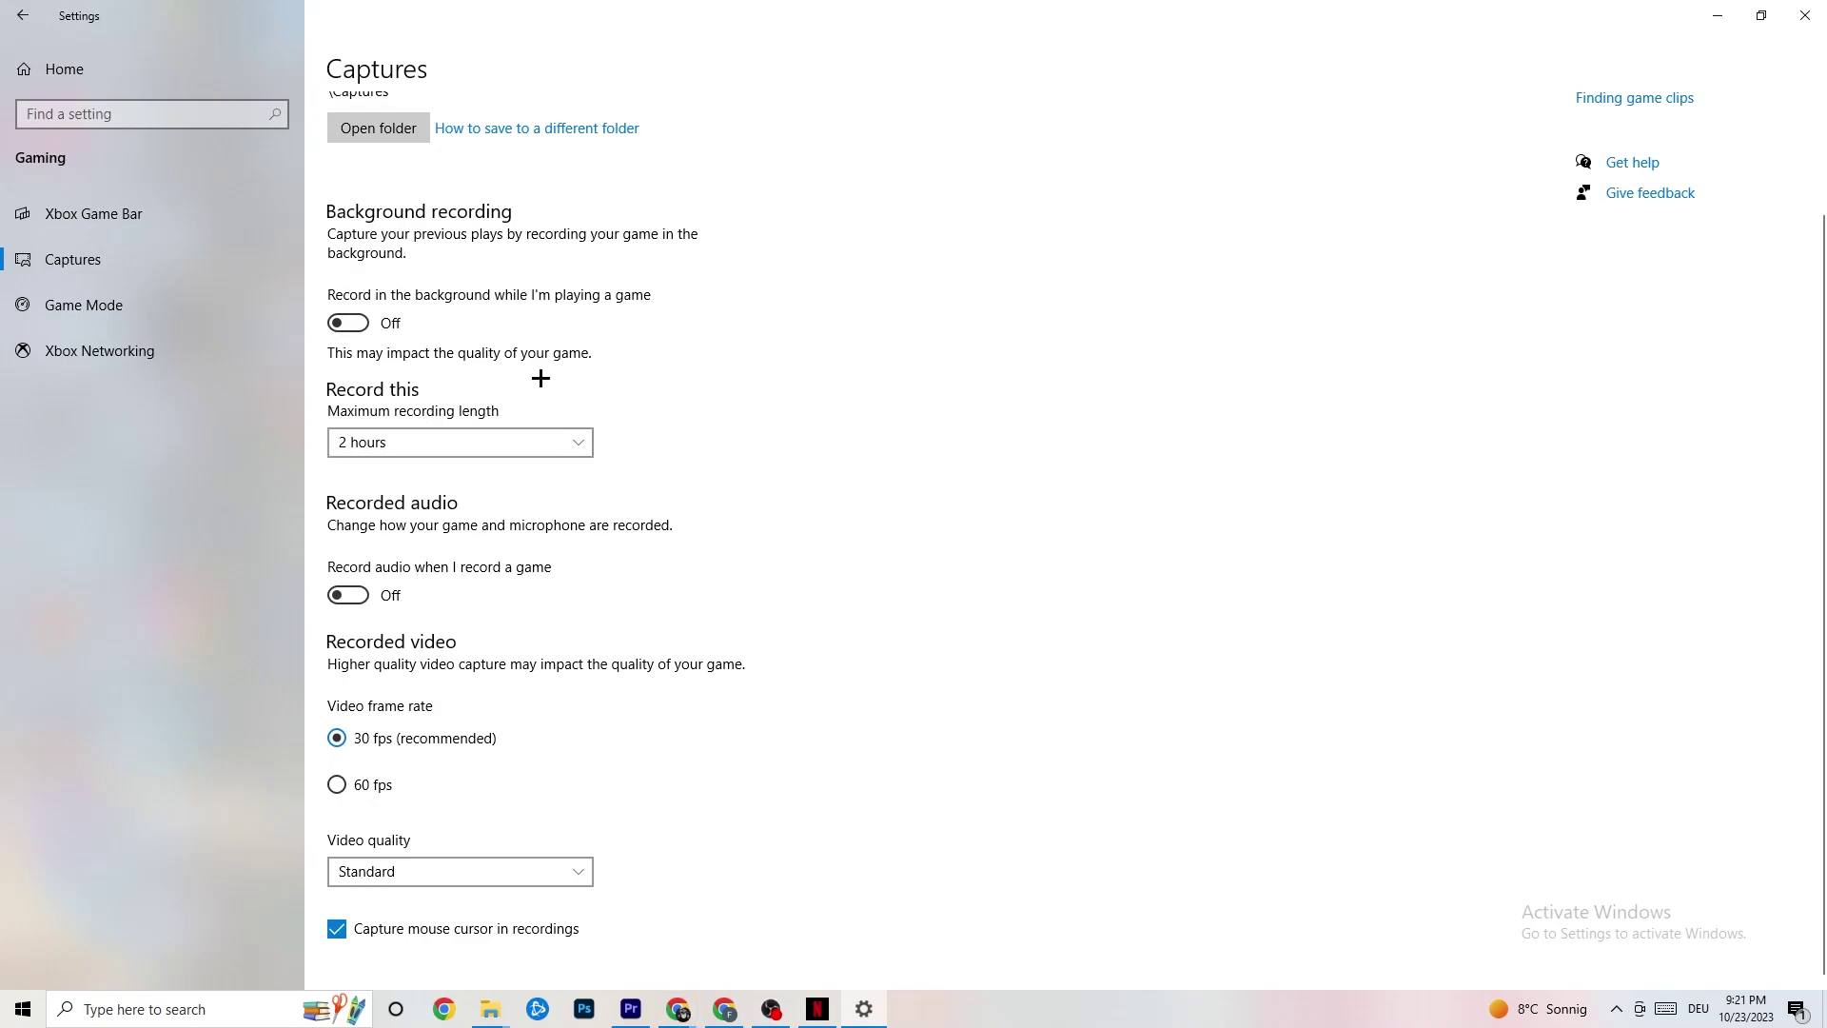
click(134, 309)
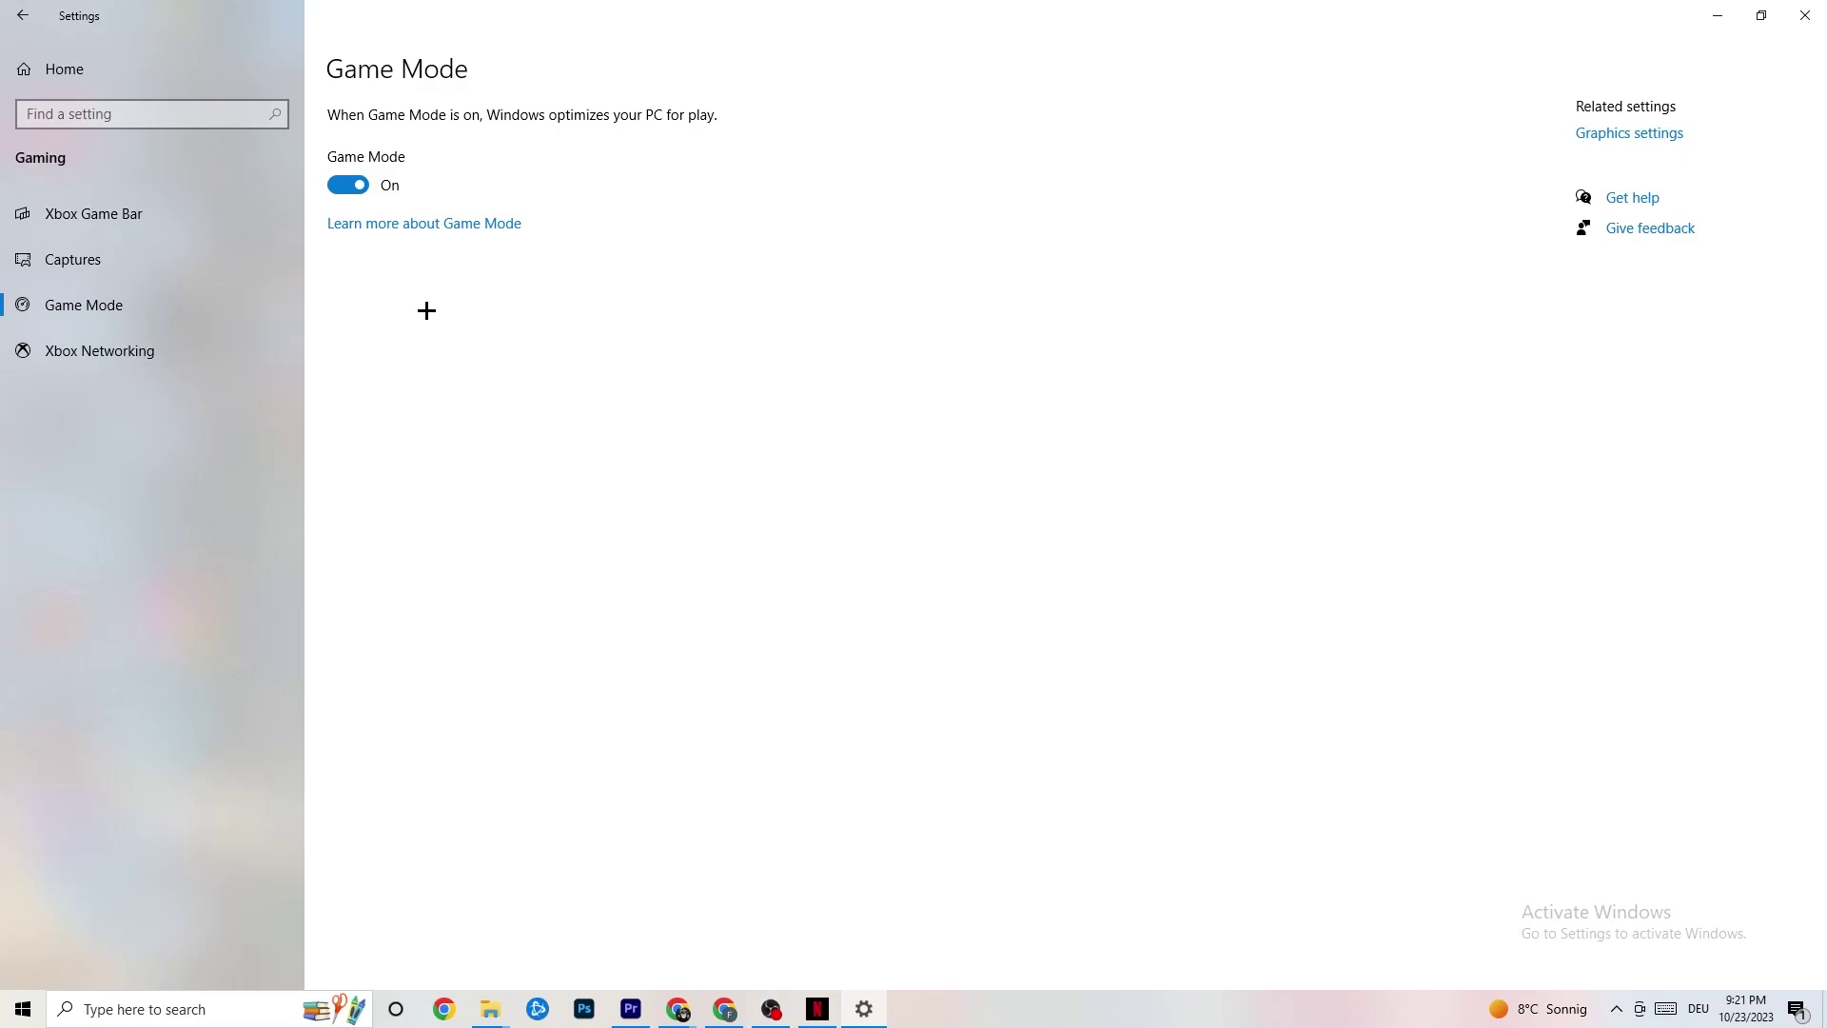
click(29, 16)
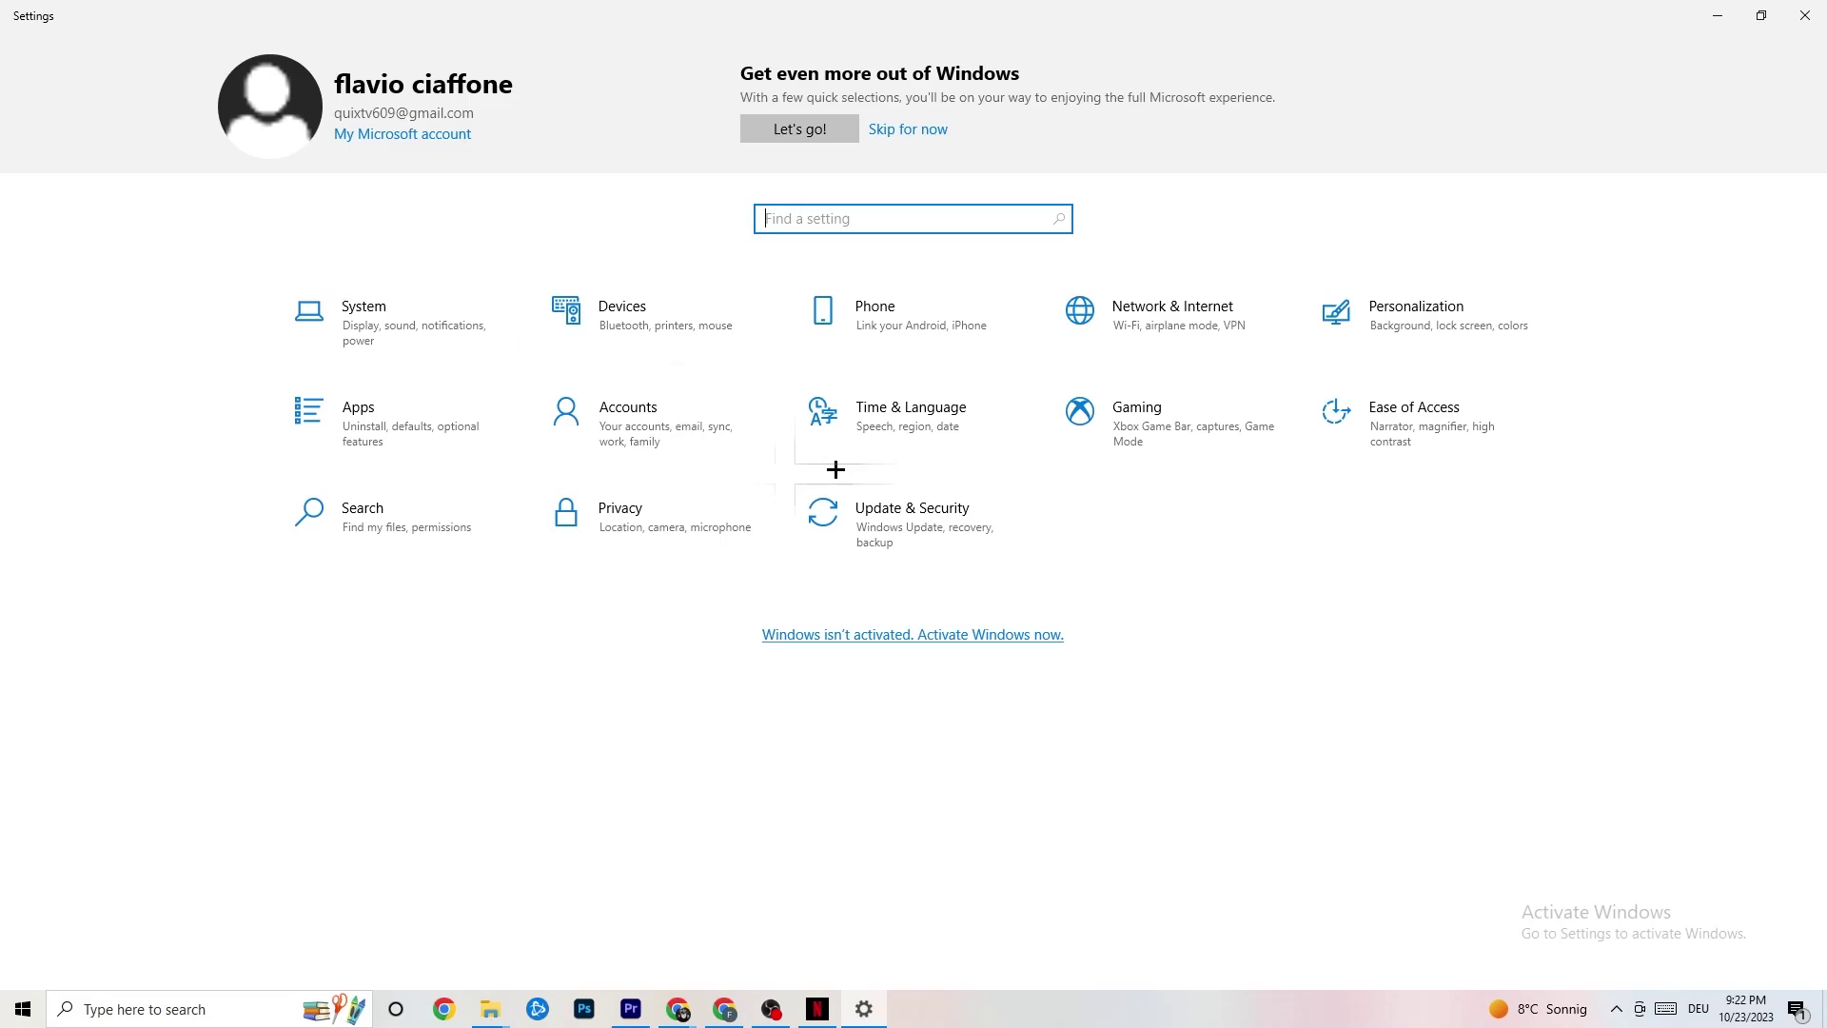
Confirm Windows Update shows the PC is up to date, then go to Troubleshoot.
click(945, 540)
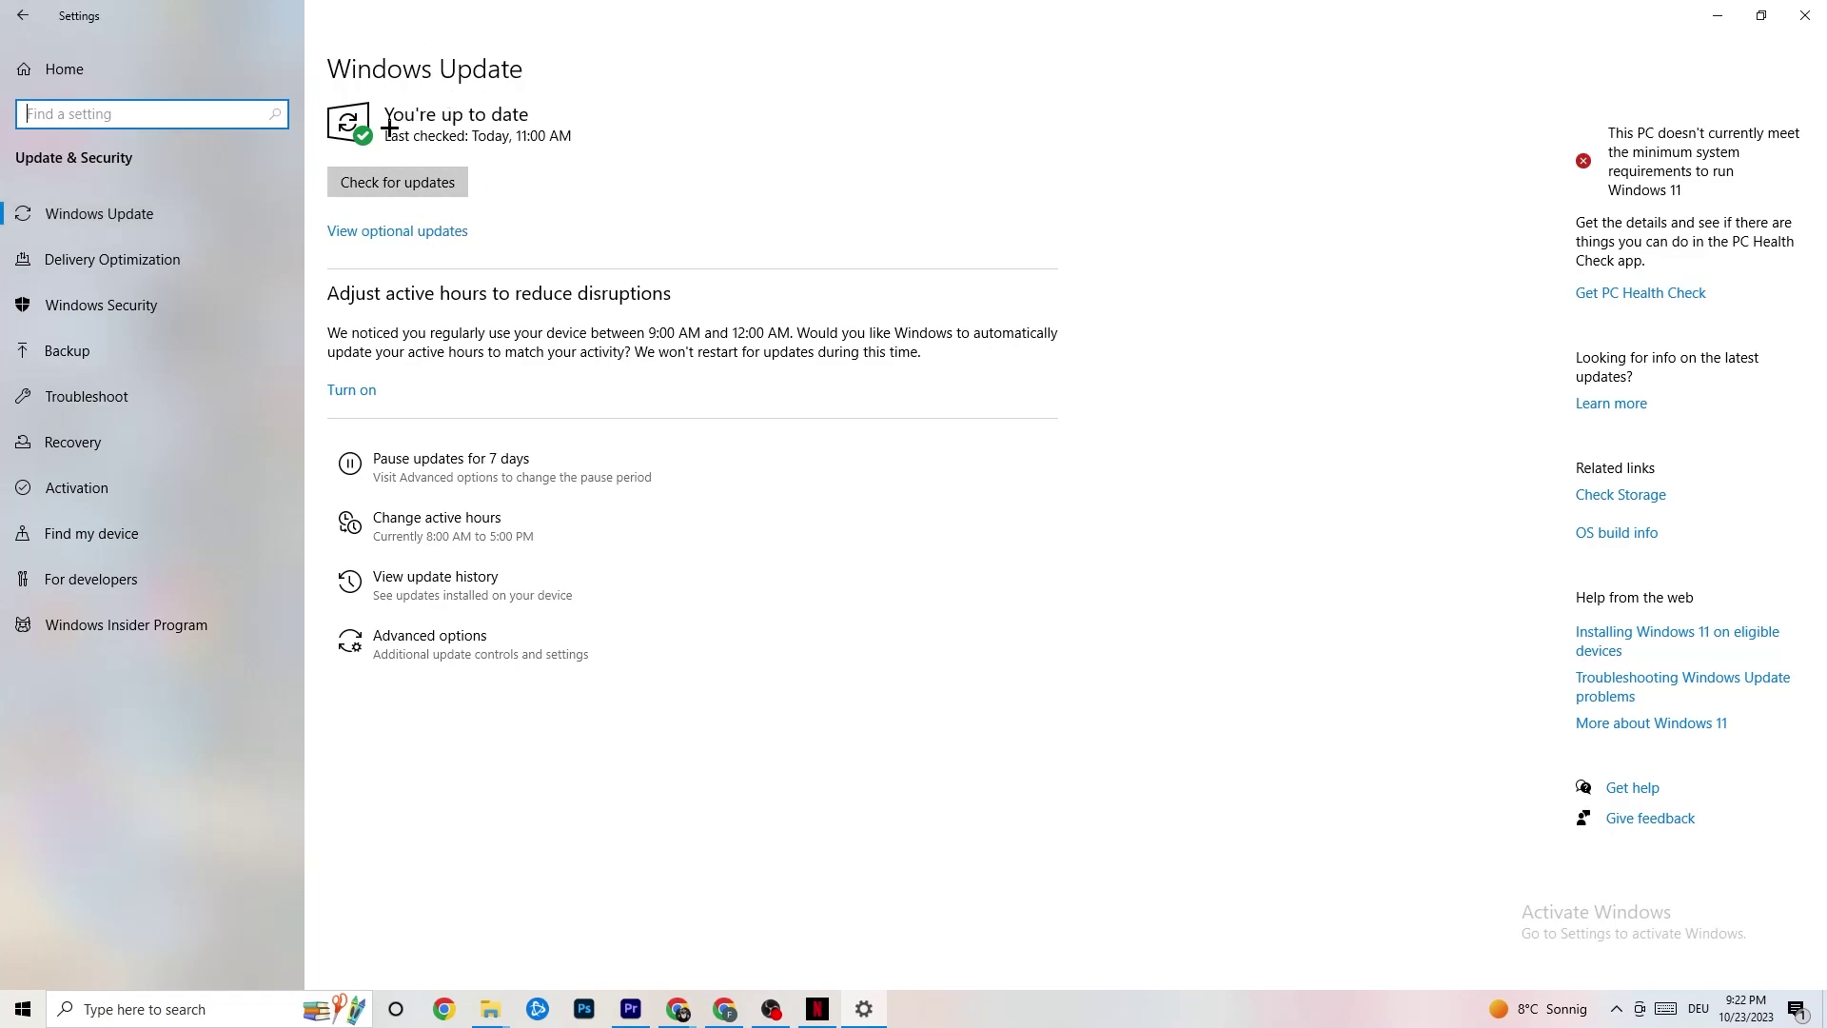
click(532, 141)
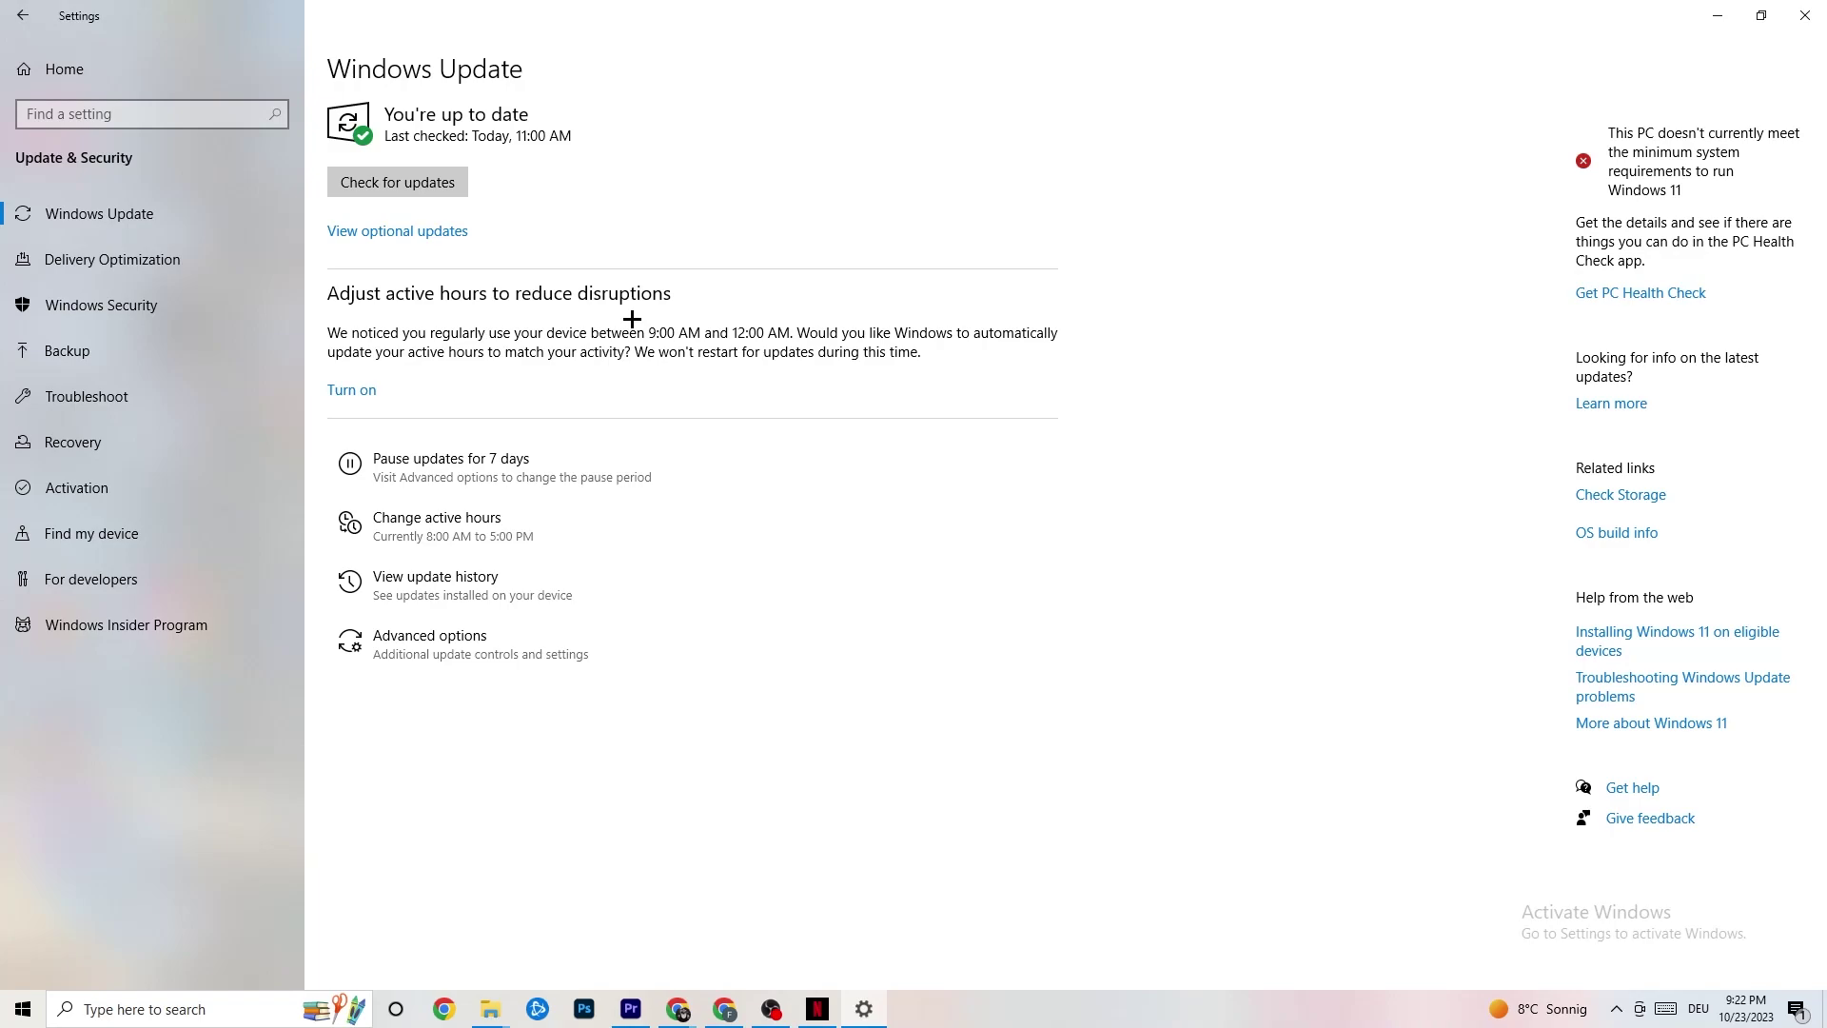
click(147, 398)
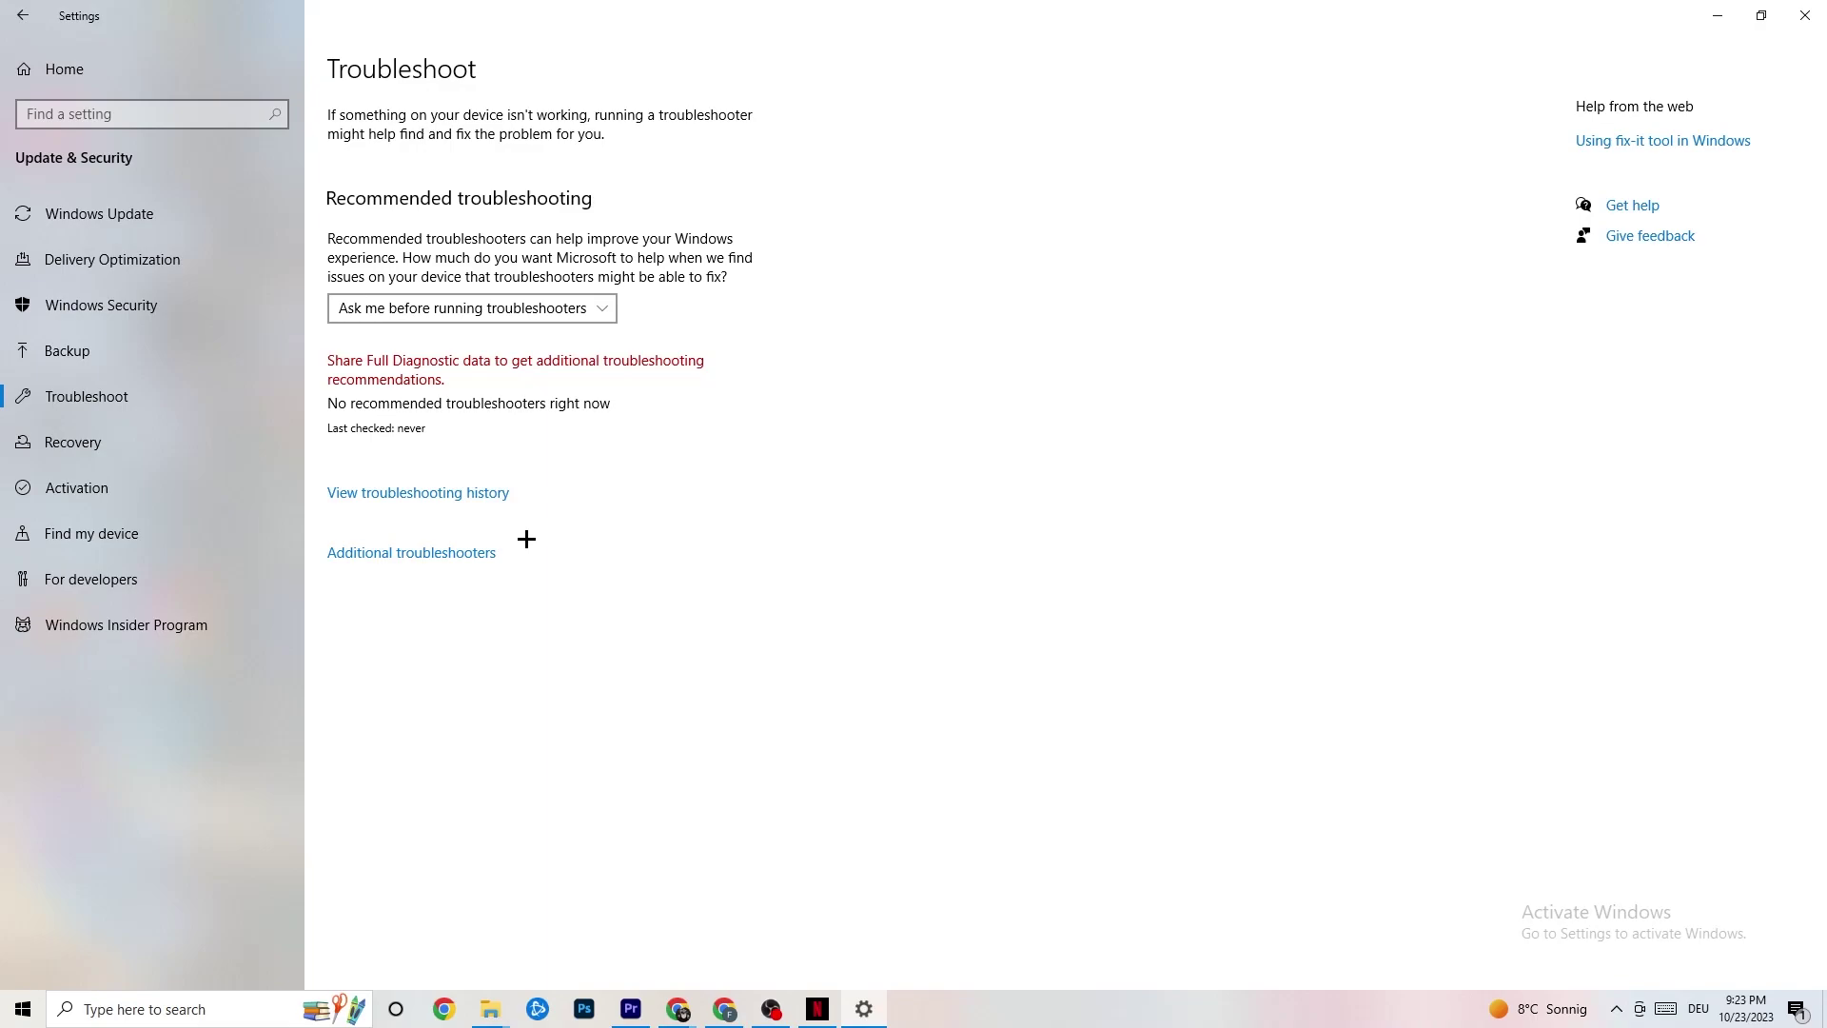
Close the Settings window.
click(1801, 9)
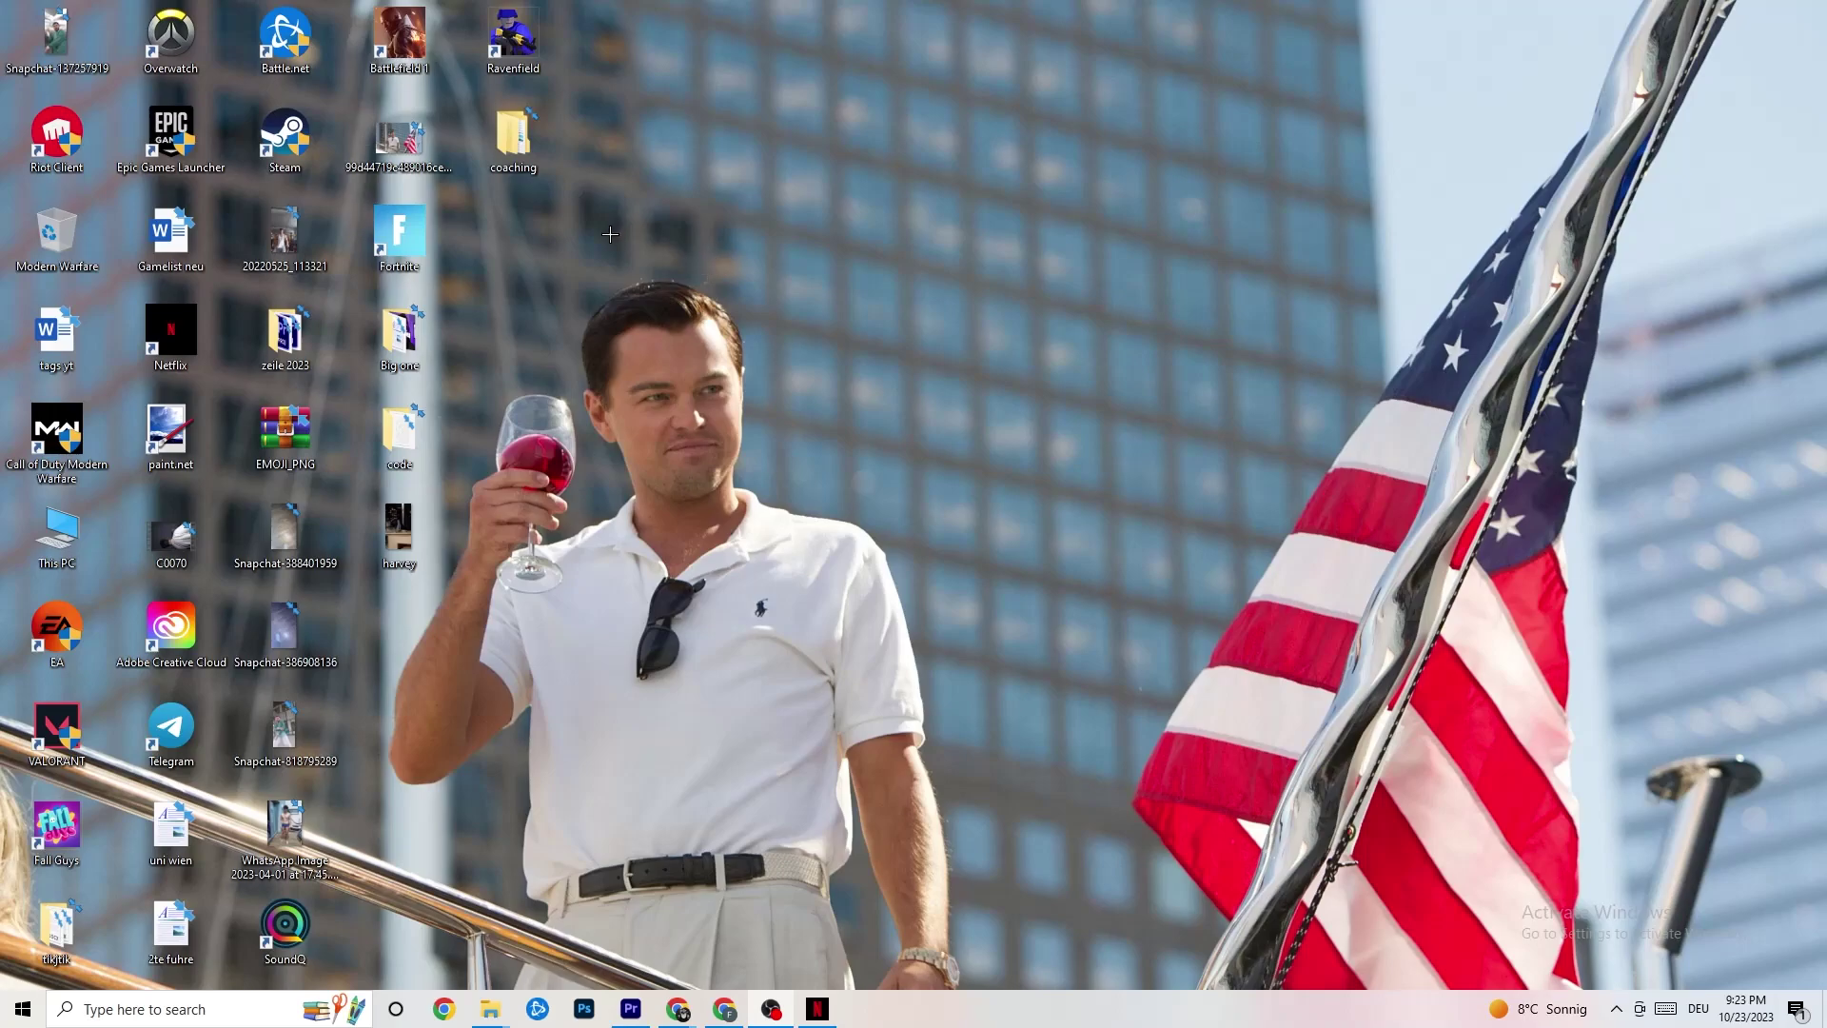
Move the Steam desktop shortcut into open desktop space.
drag(286, 138, 971, 338)
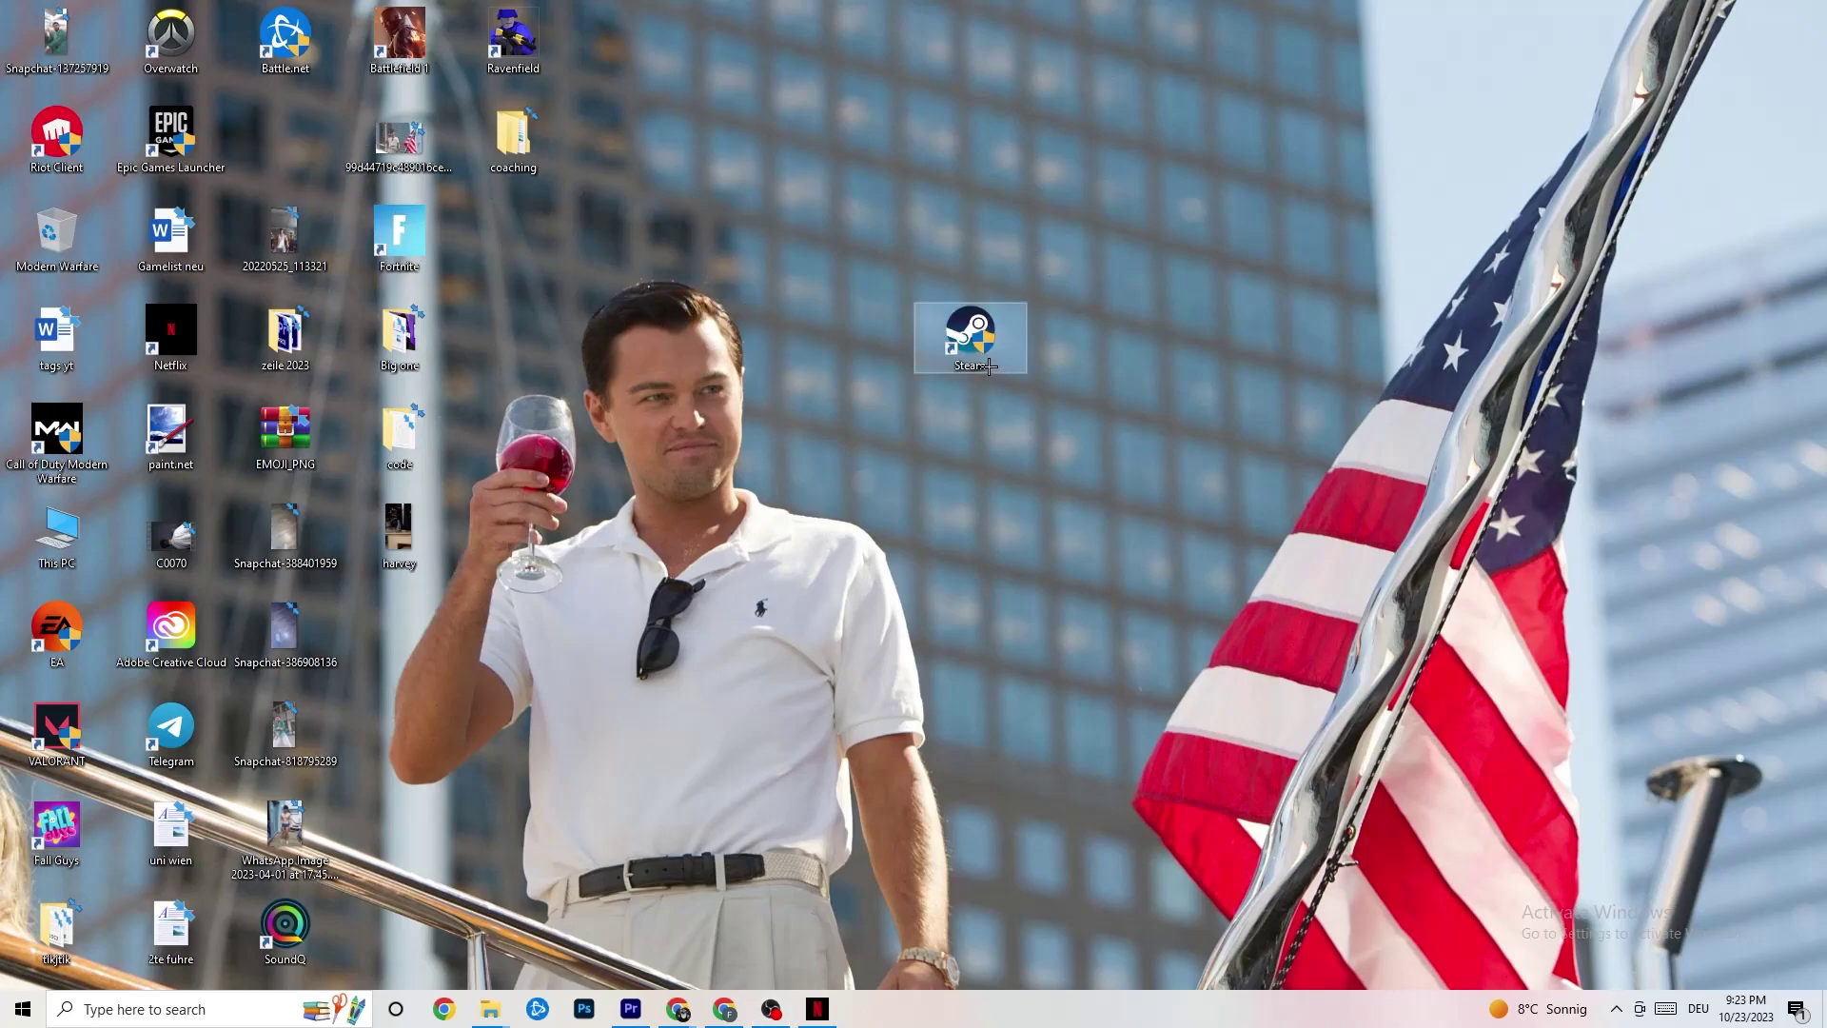
right_click(969, 346)
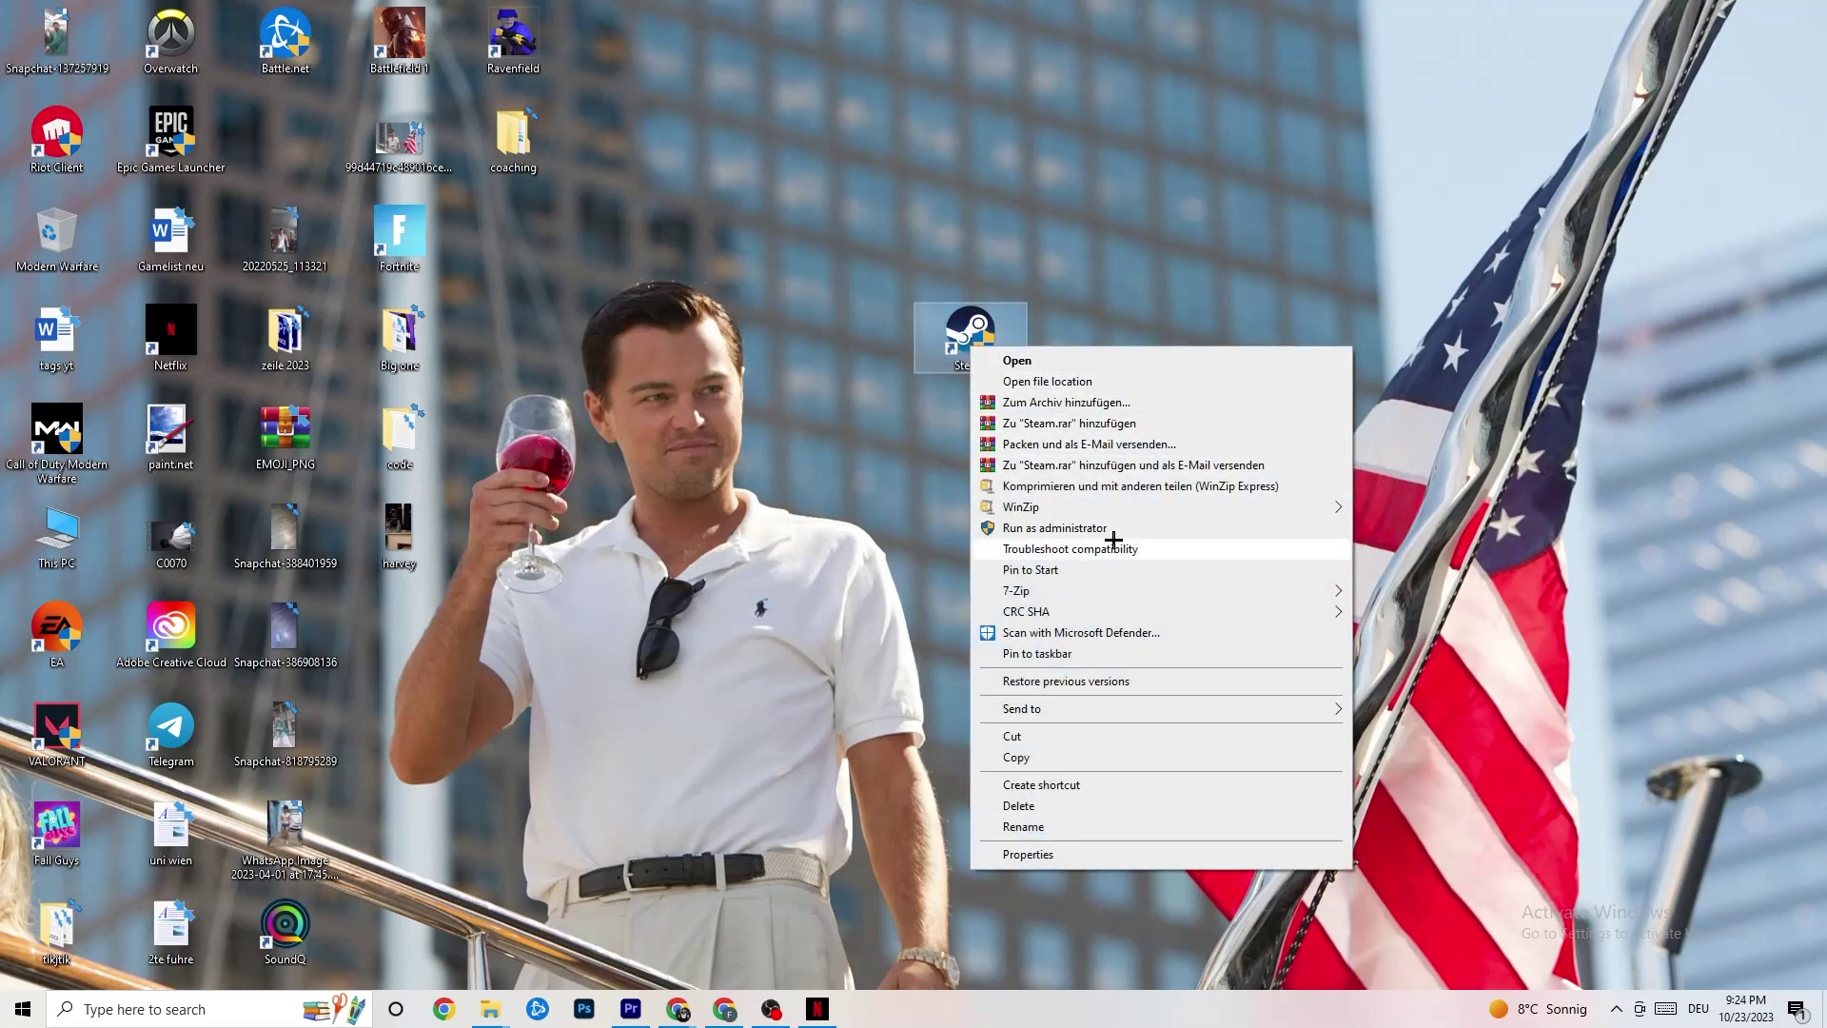
click(794, 480)
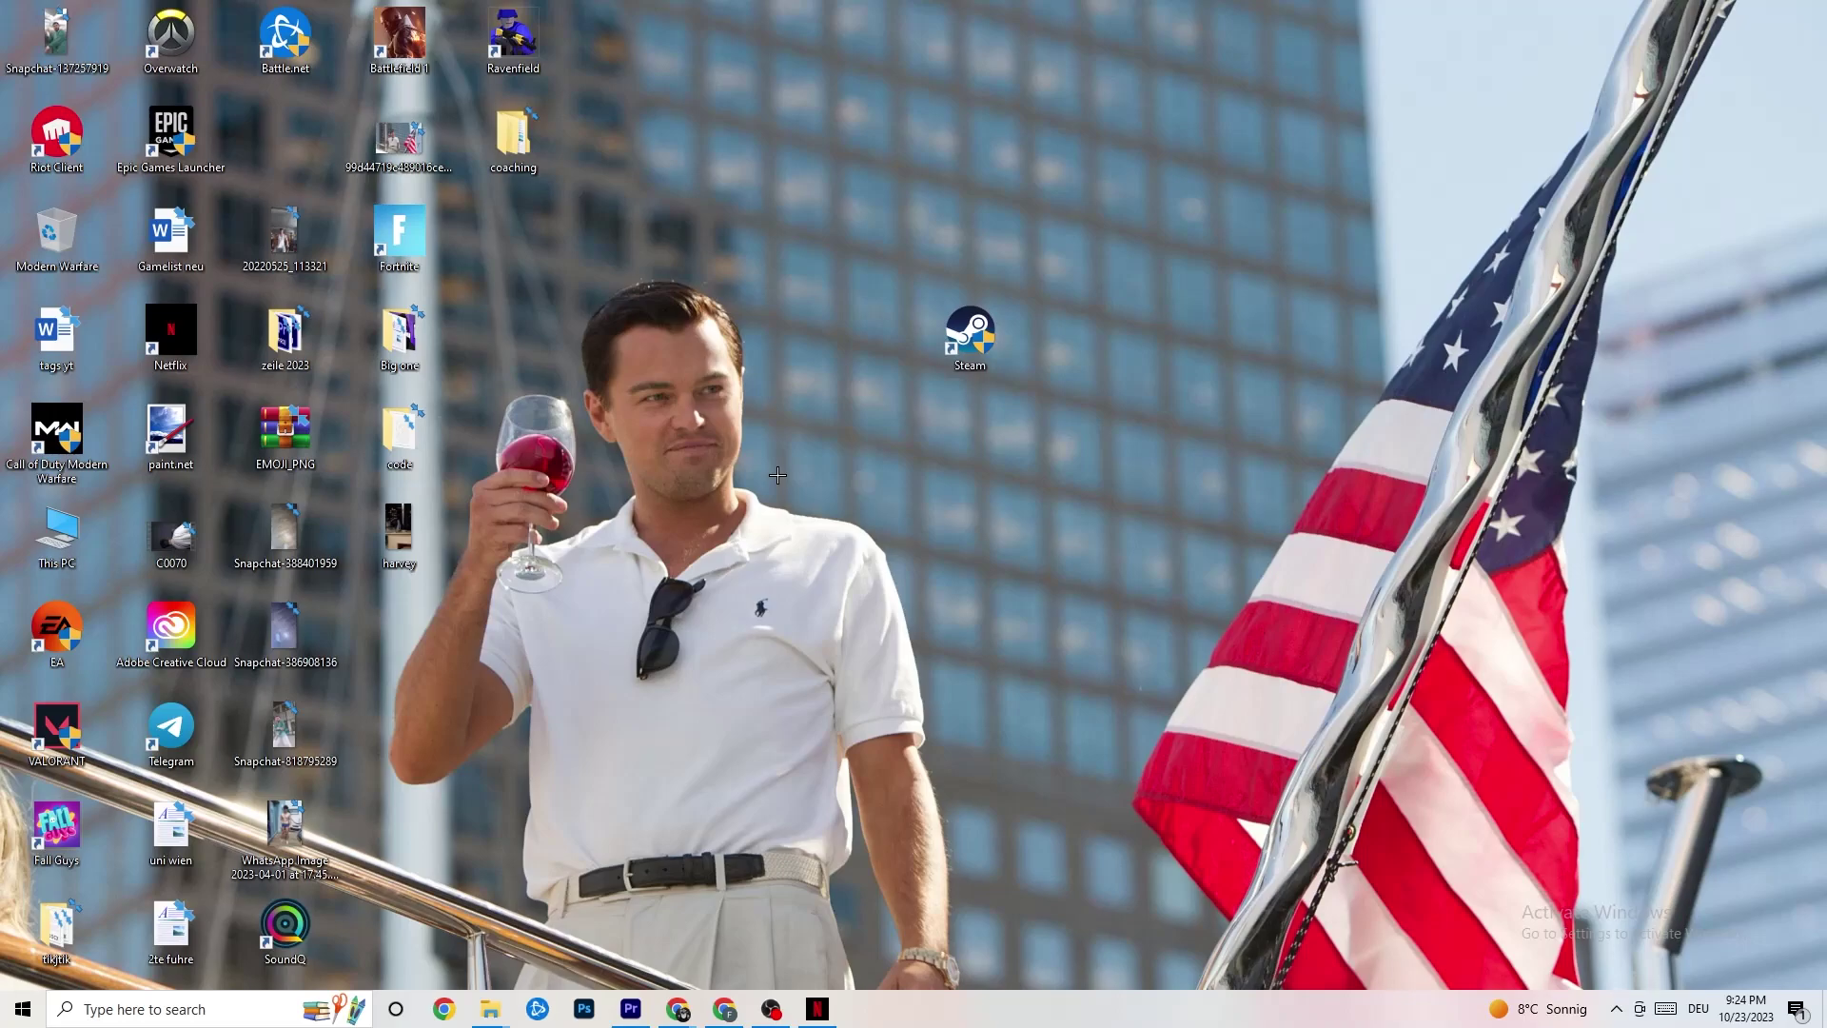
drag(956, 342, 843, 342)
Open the Steam shortcut's Properties and move the dialog to the upper left.
right_click(843, 343)
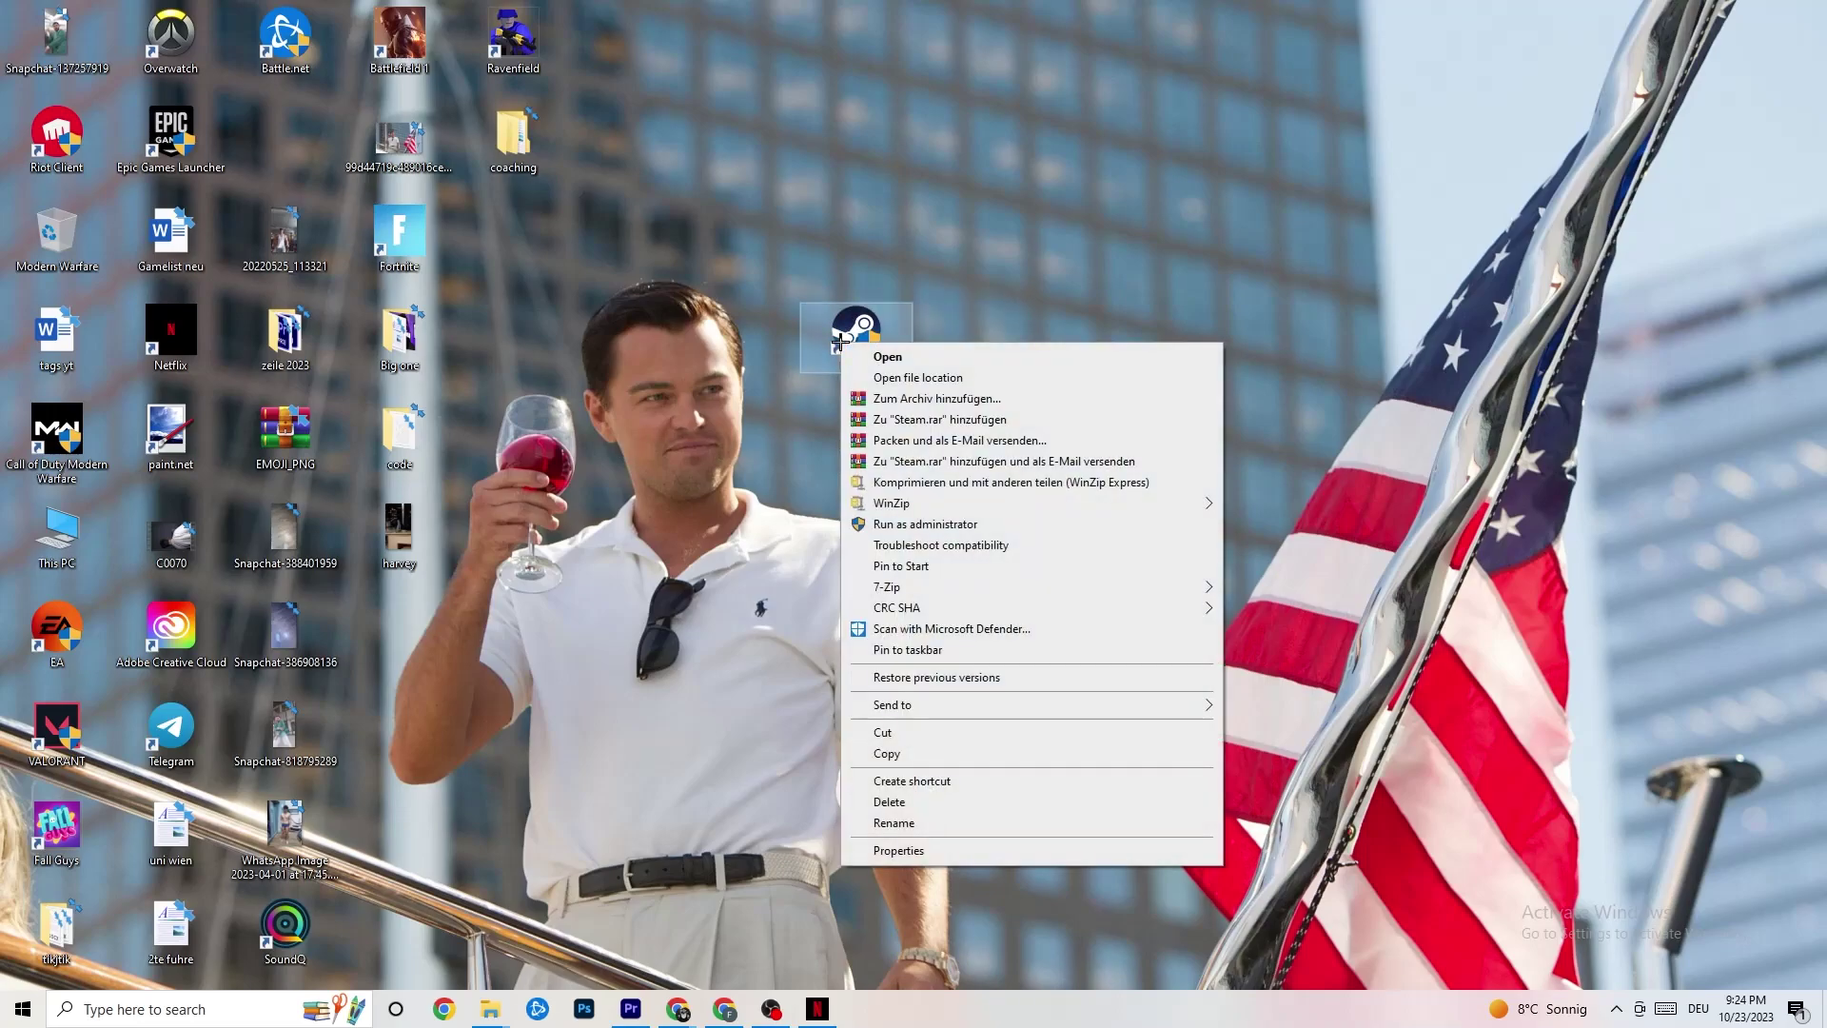
click(940, 857)
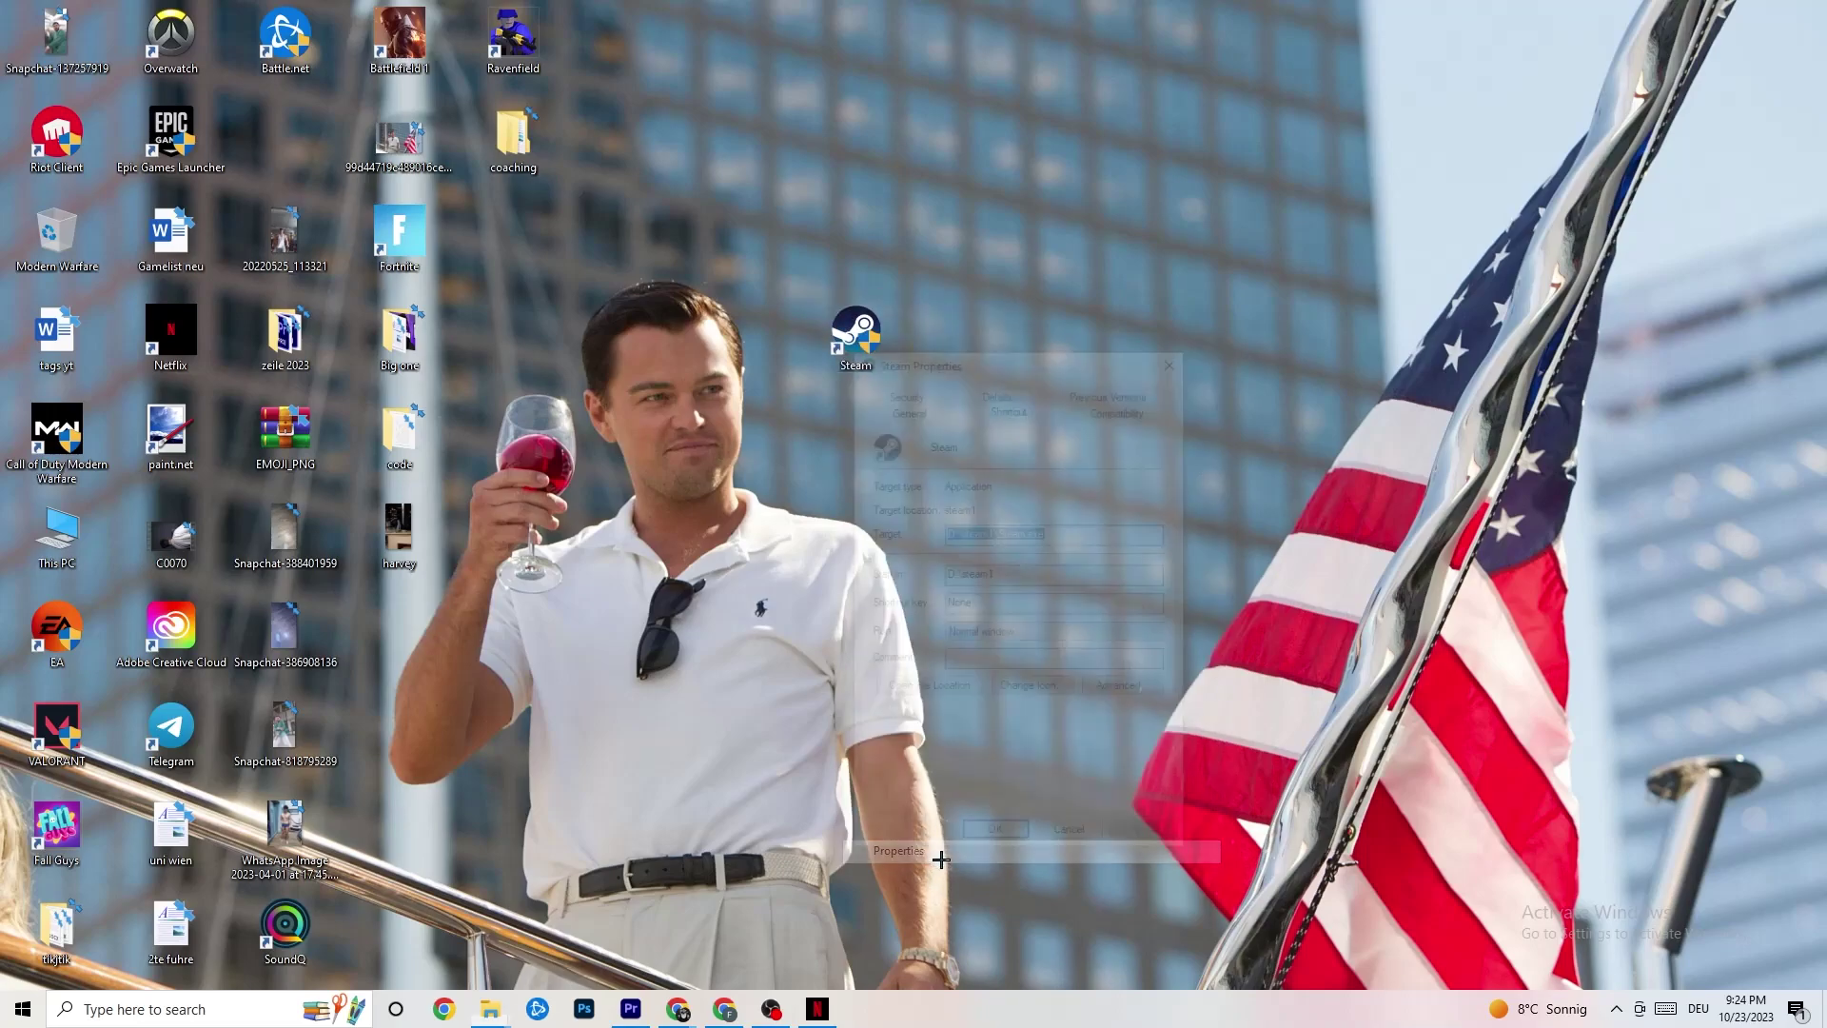
drag(984, 338, 732, 85)
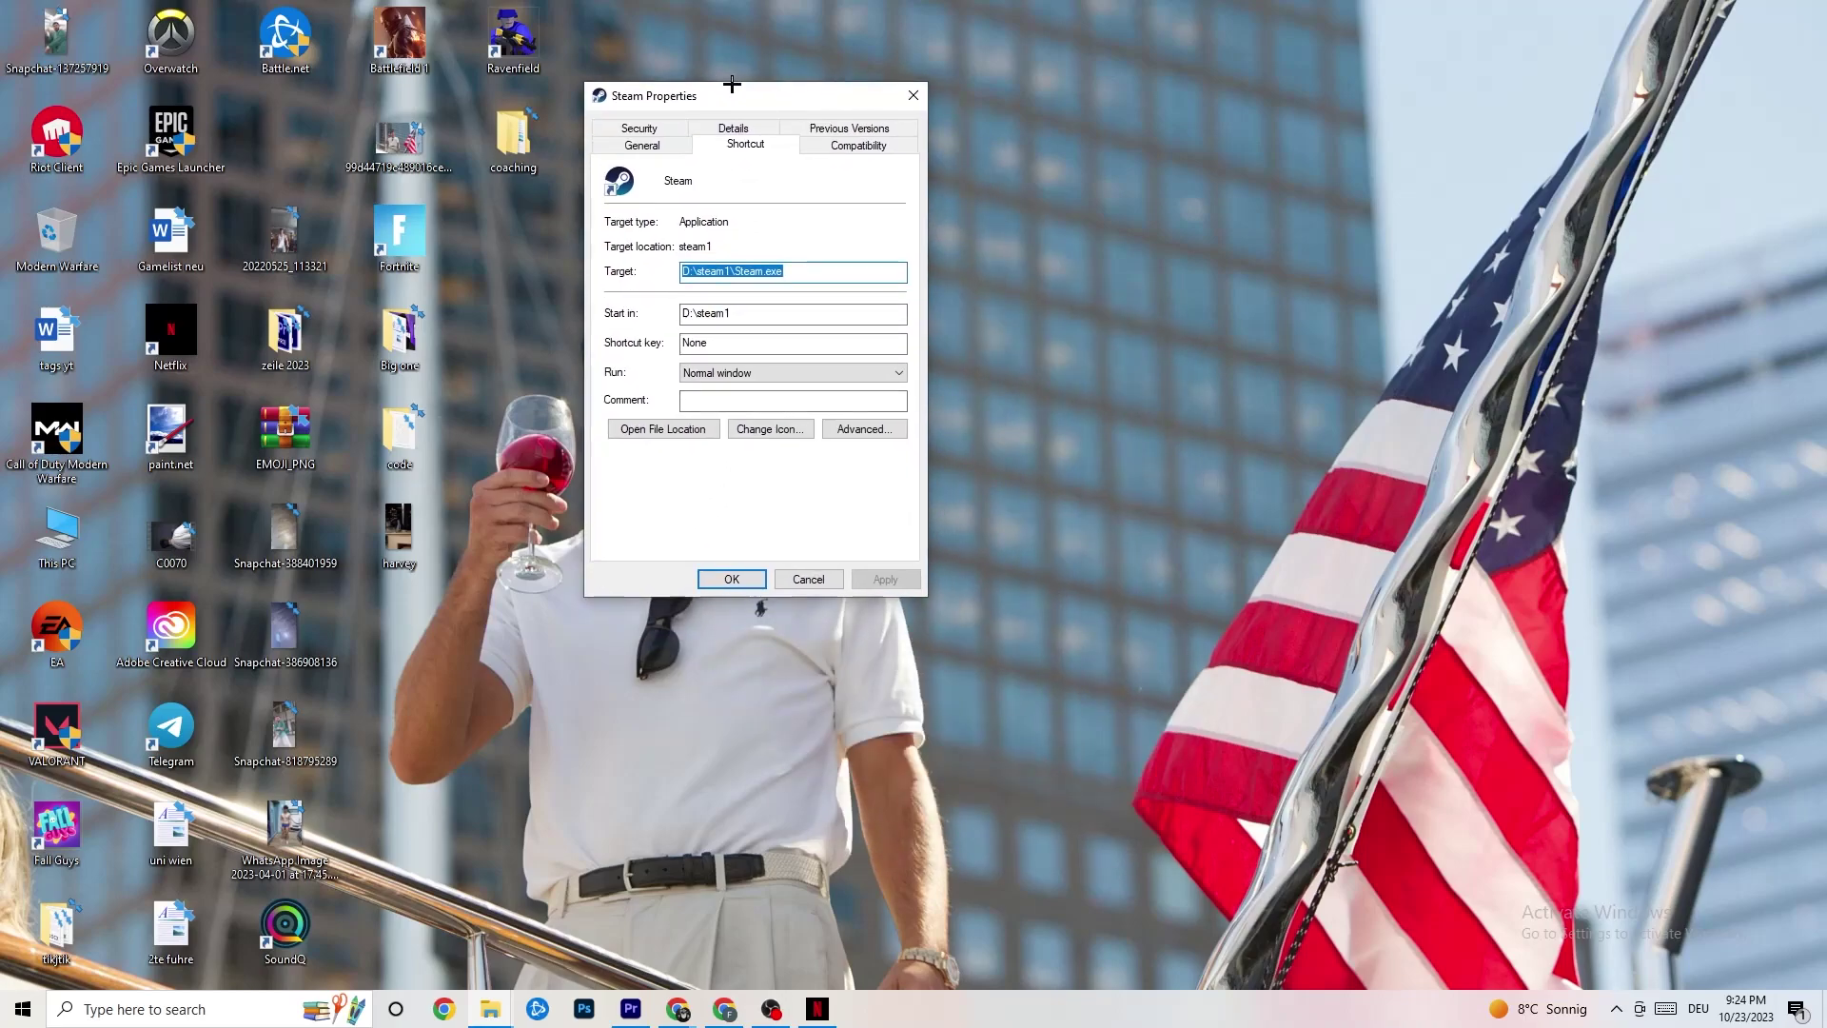
Keep Steam's Windows 8 compatibility mode and run-as-administrator setting, confirming with OK.
click(833, 144)
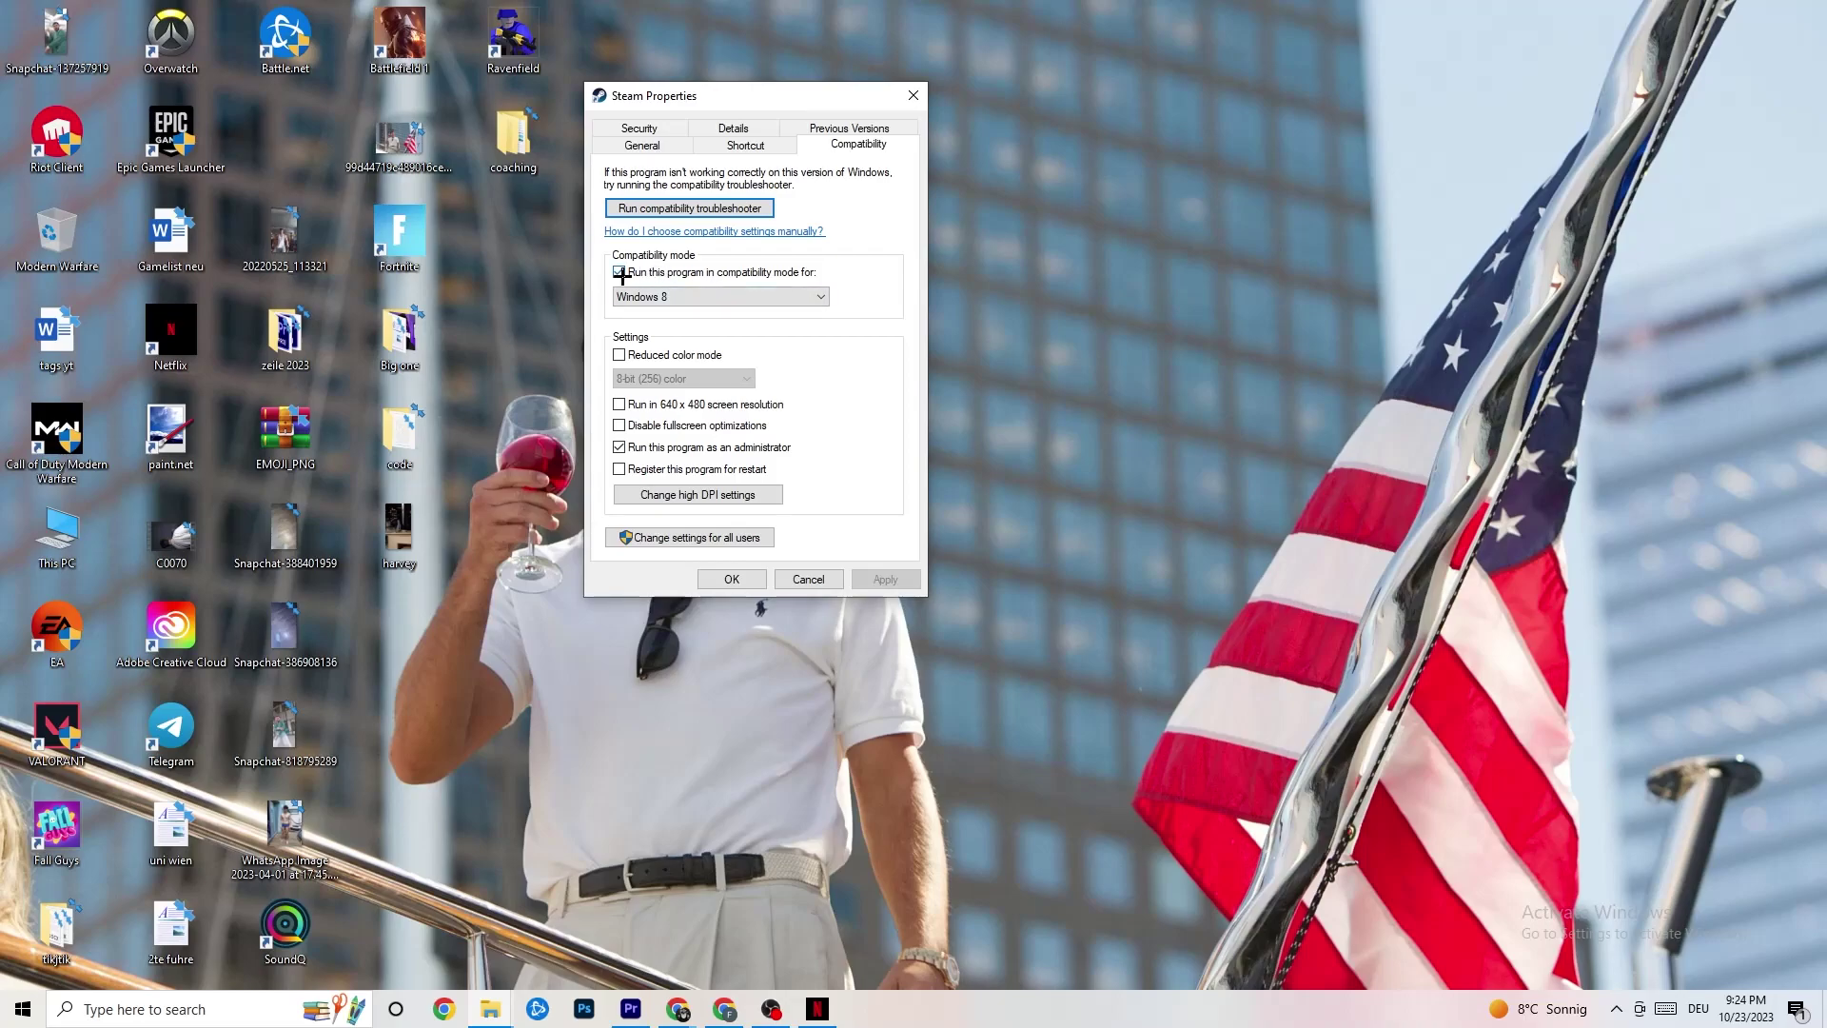
click(790, 296)
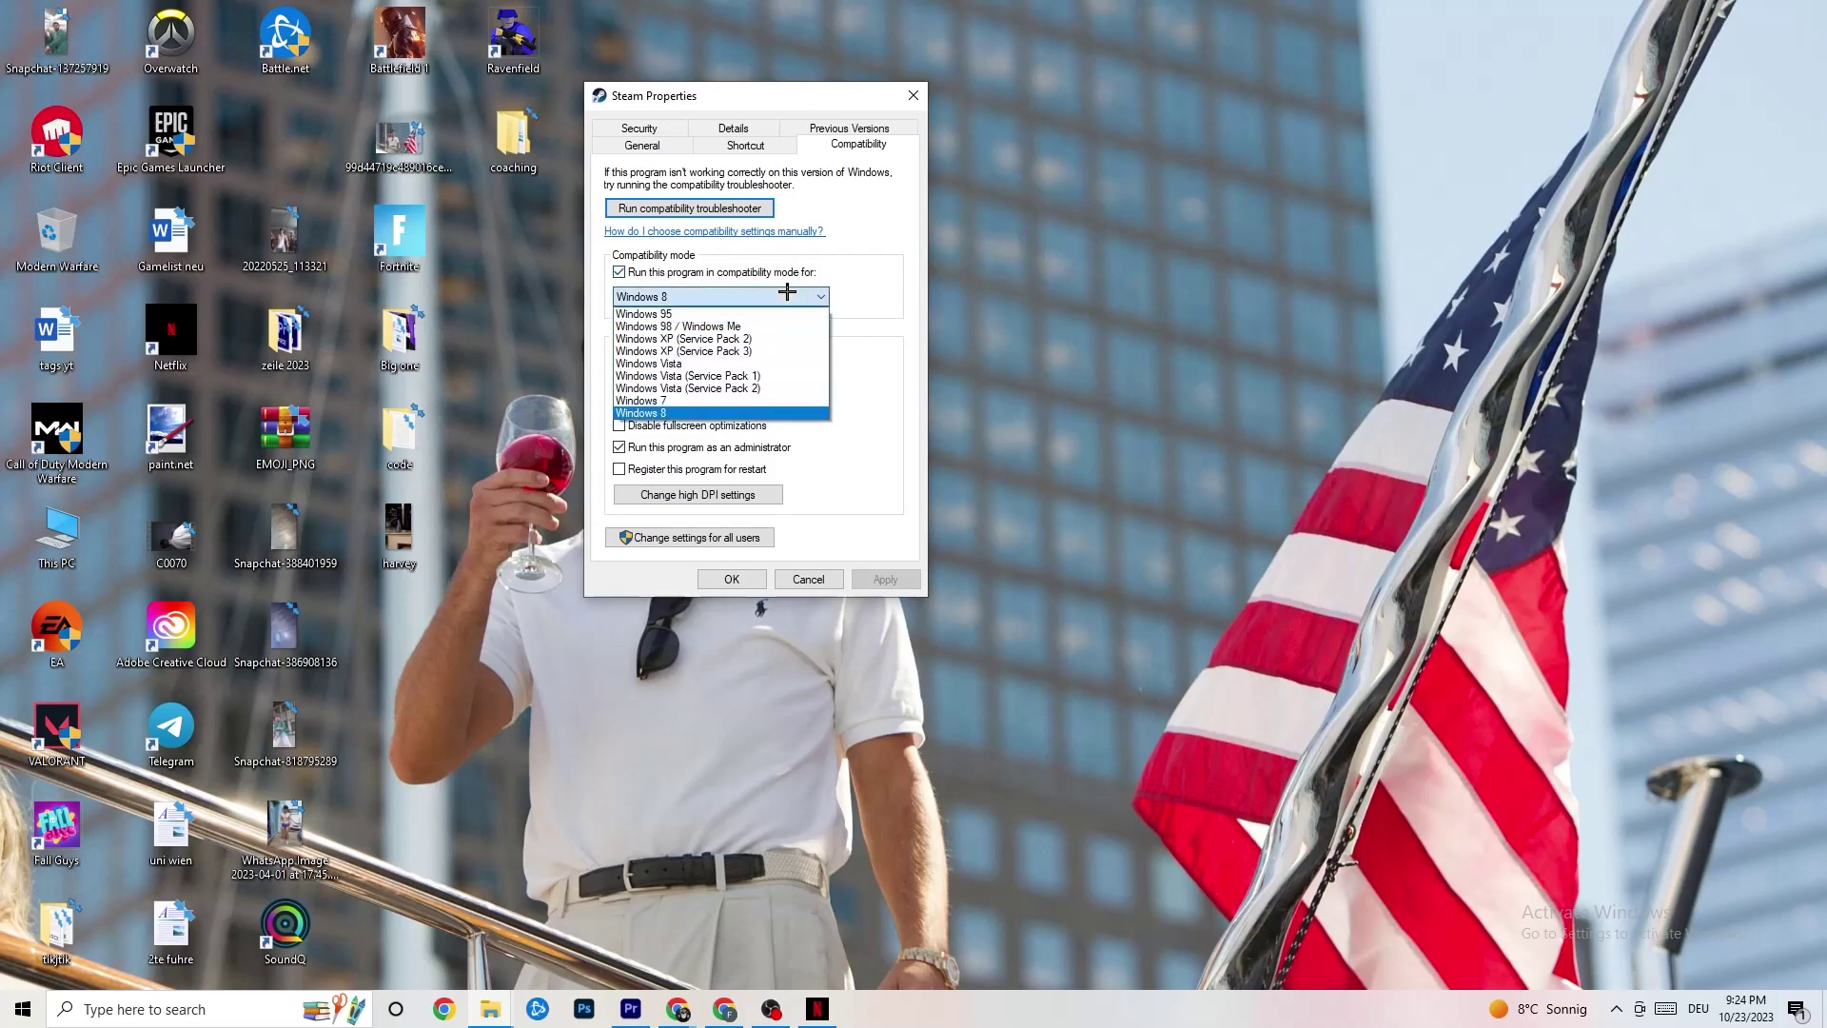
click(831, 271)
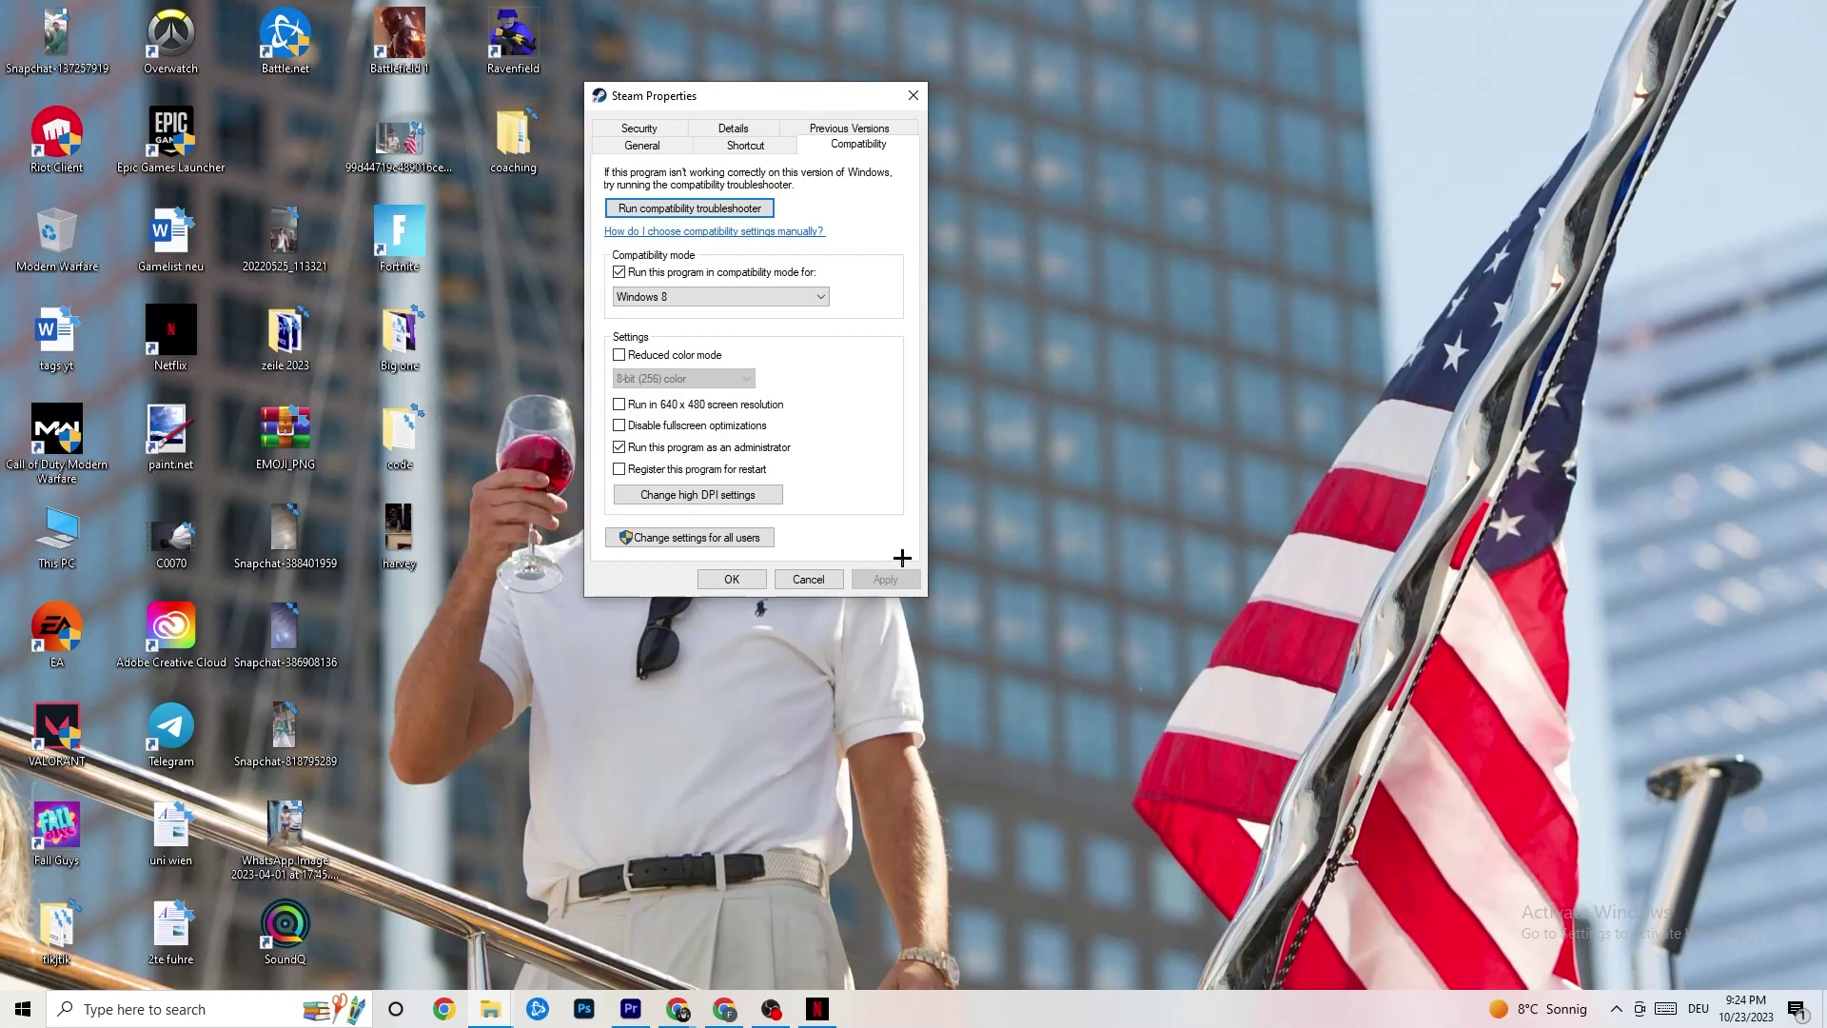
click(733, 577)
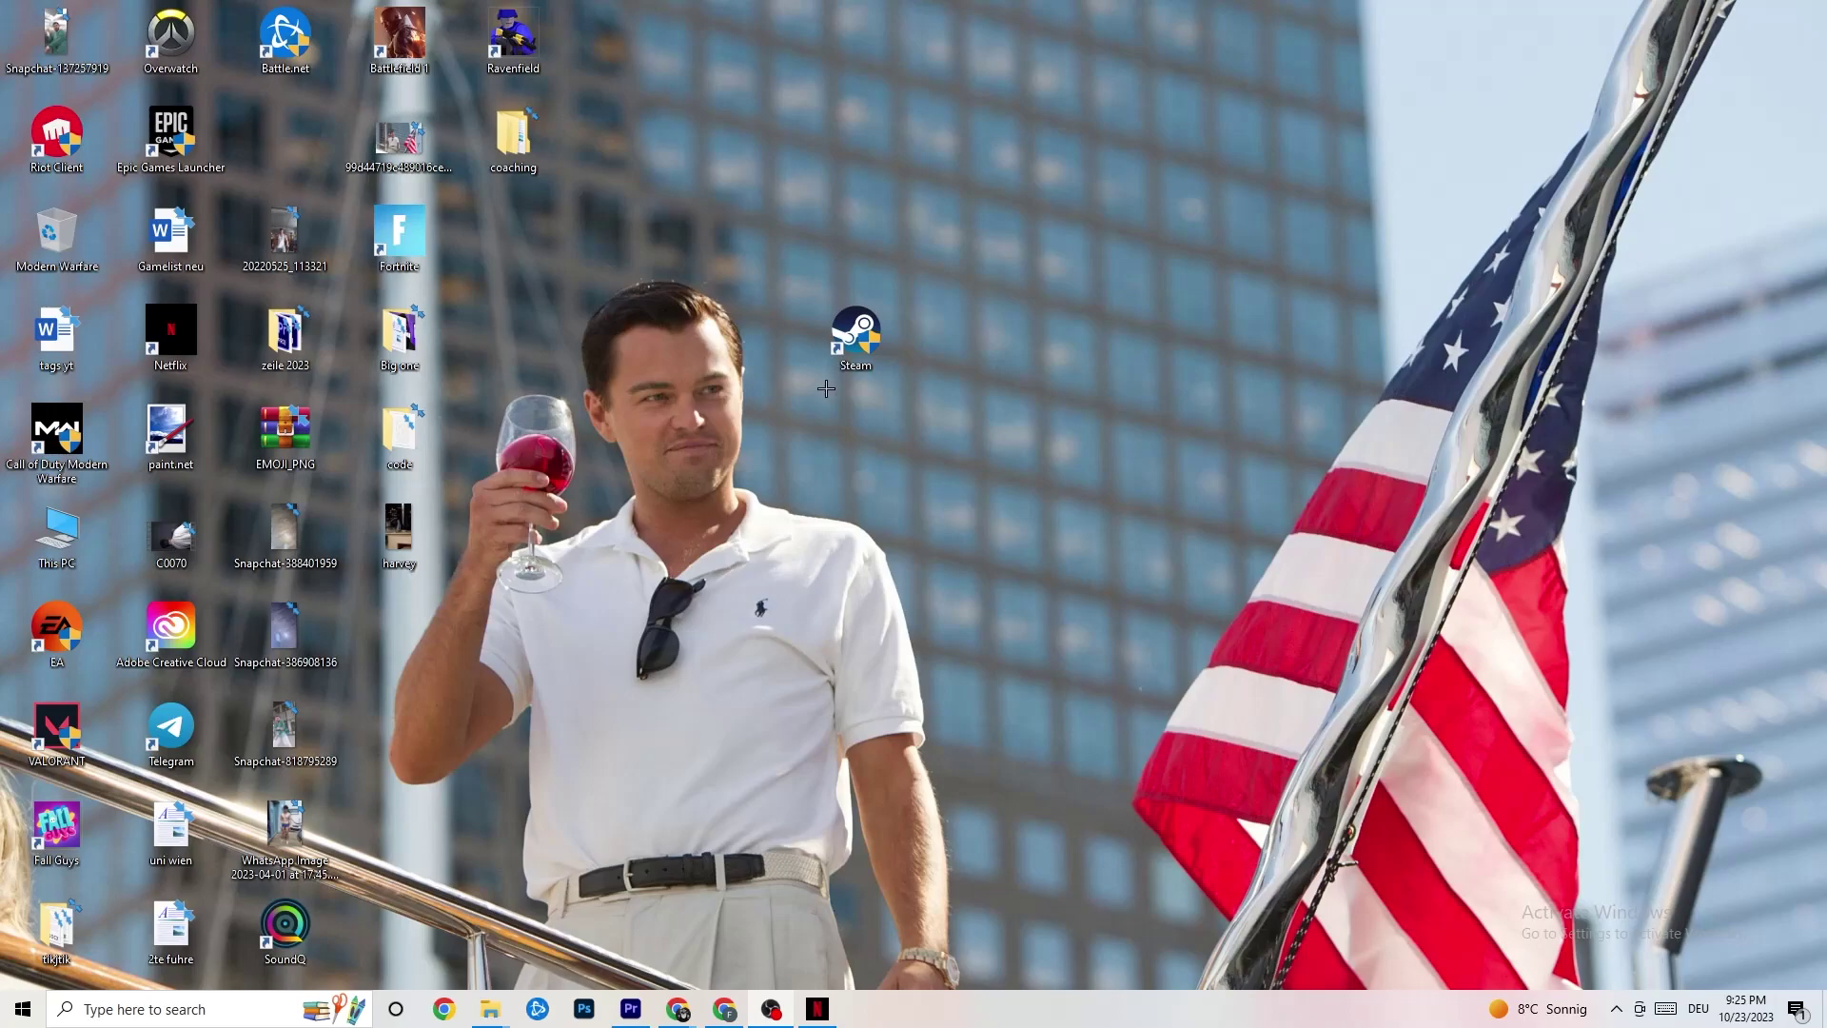
Bring up the taskbar's context menu offering Task Manager.
right_click(883, 360)
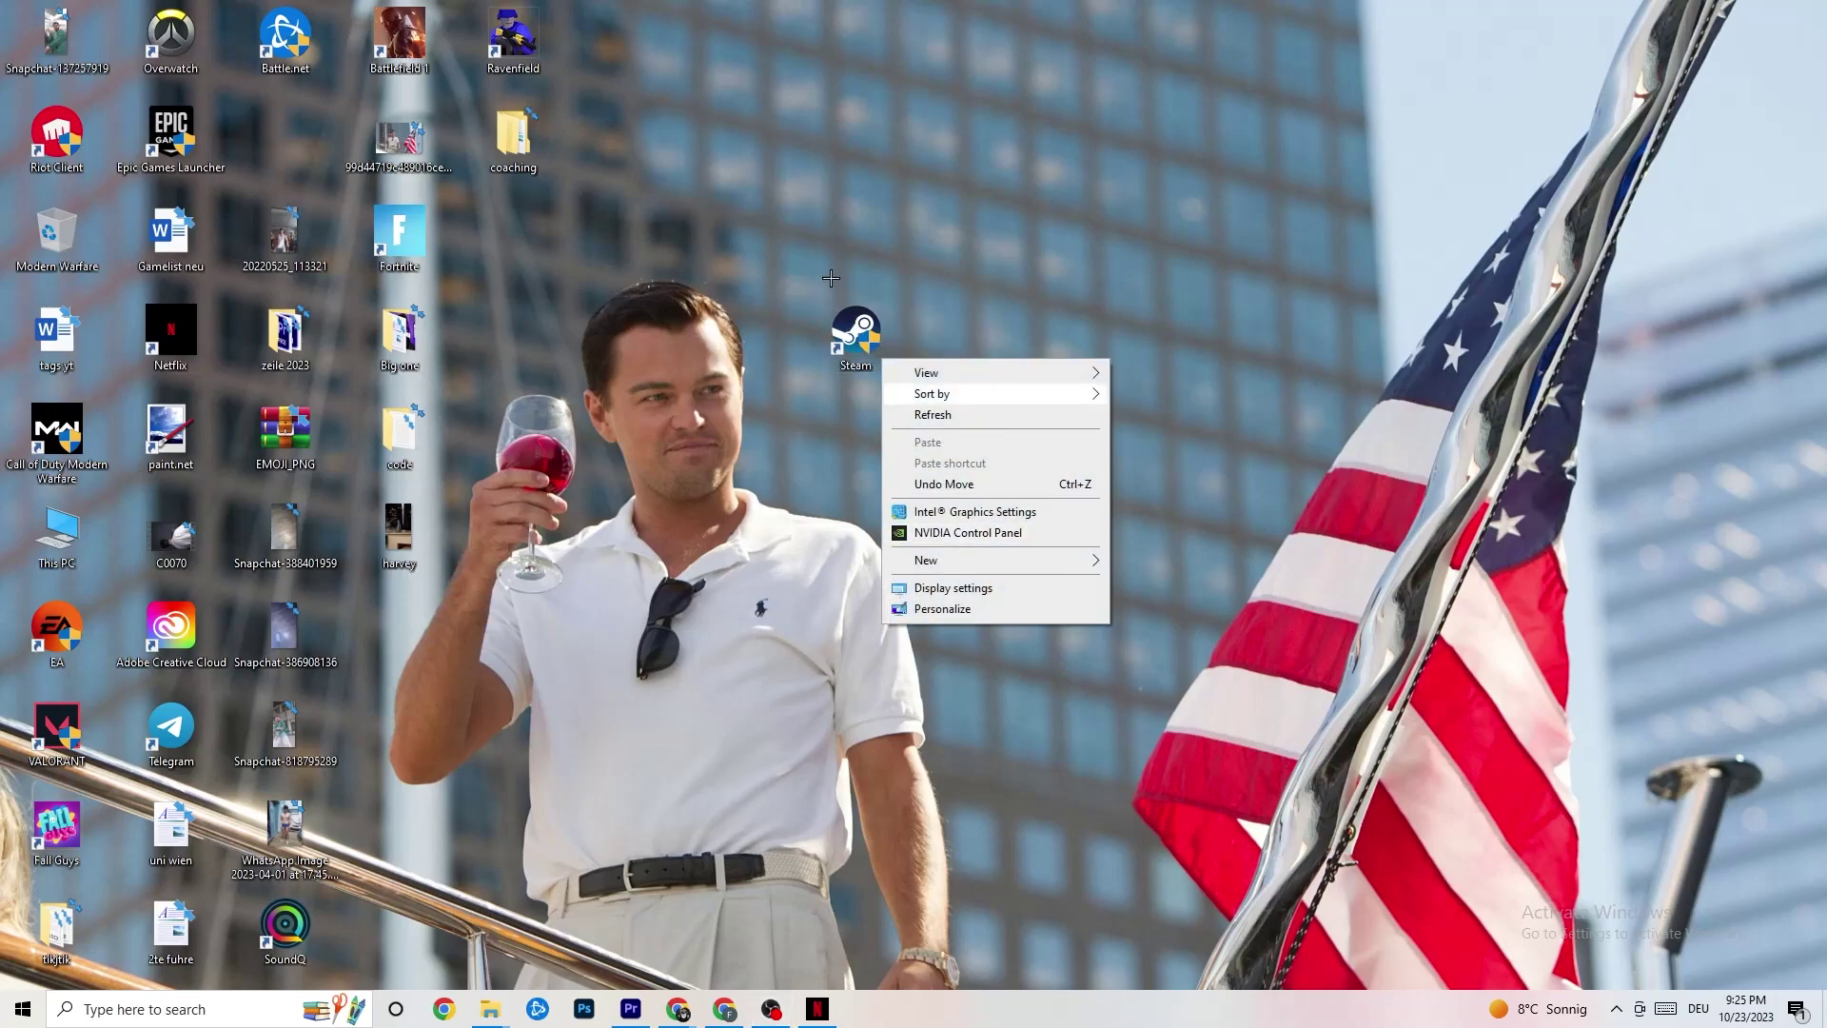
right_click(910, 193)
click(680, 112)
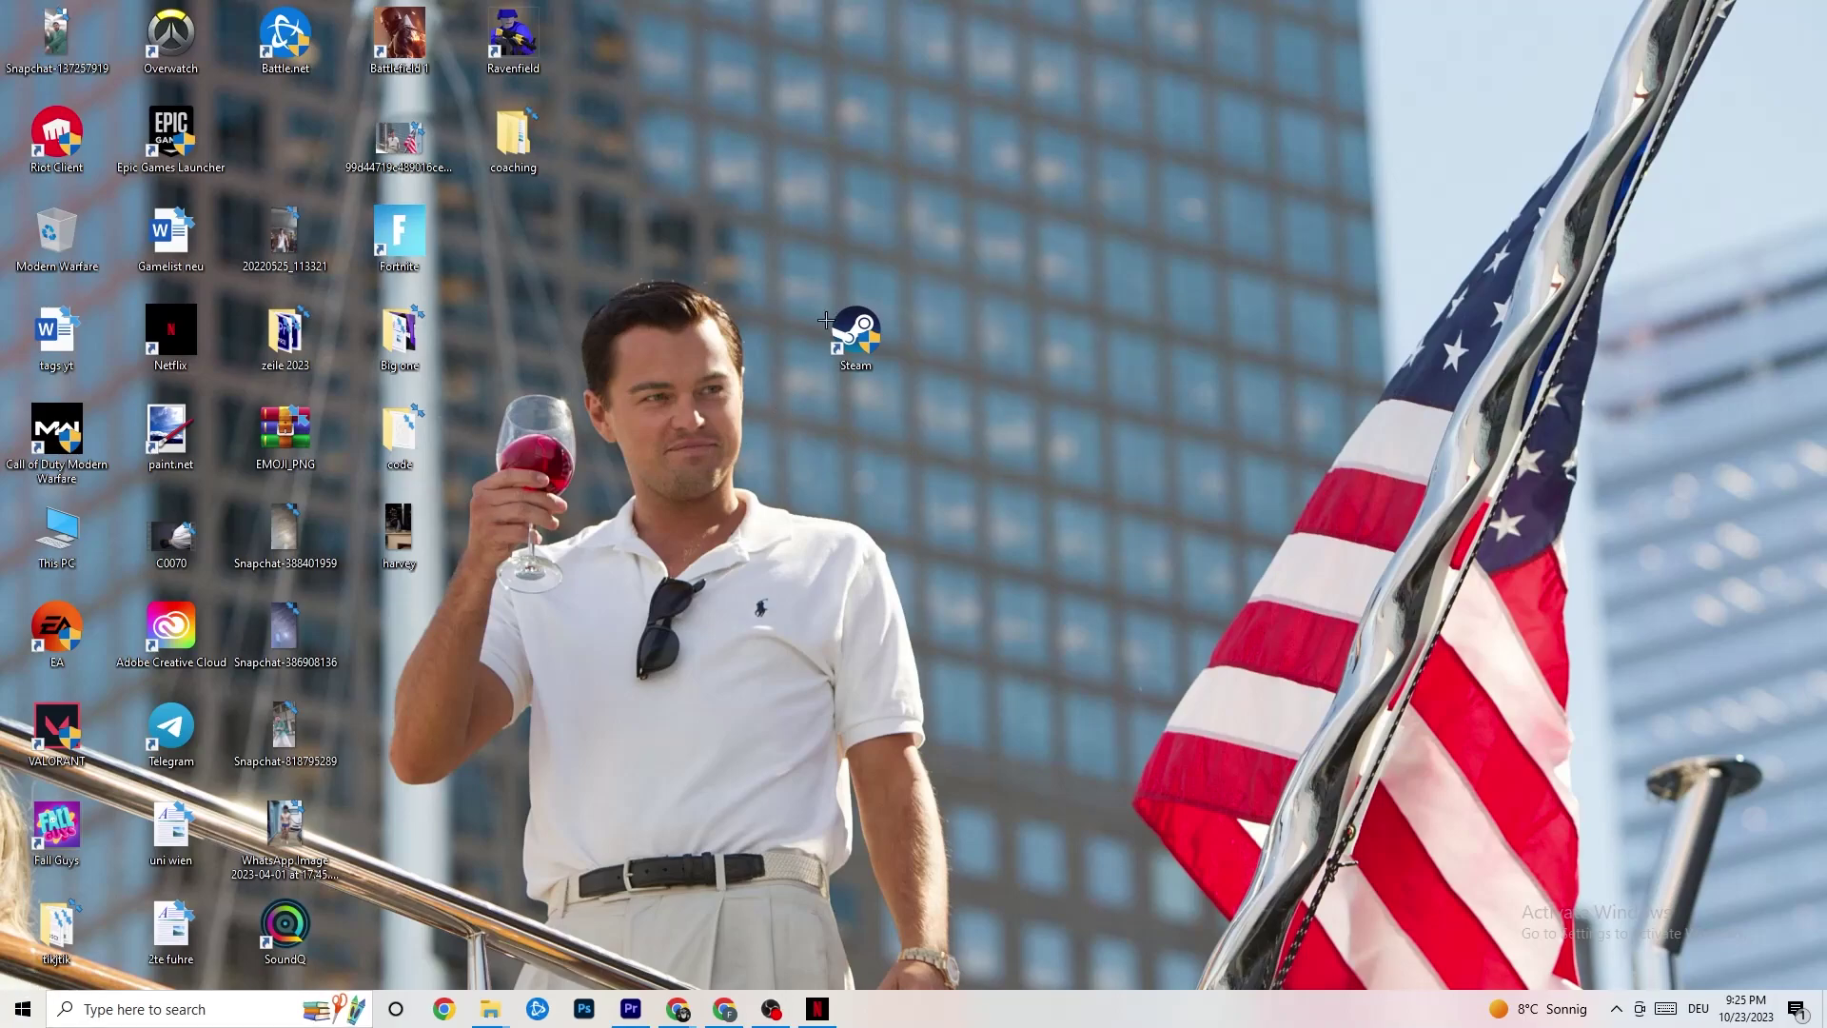
click(856, 343)
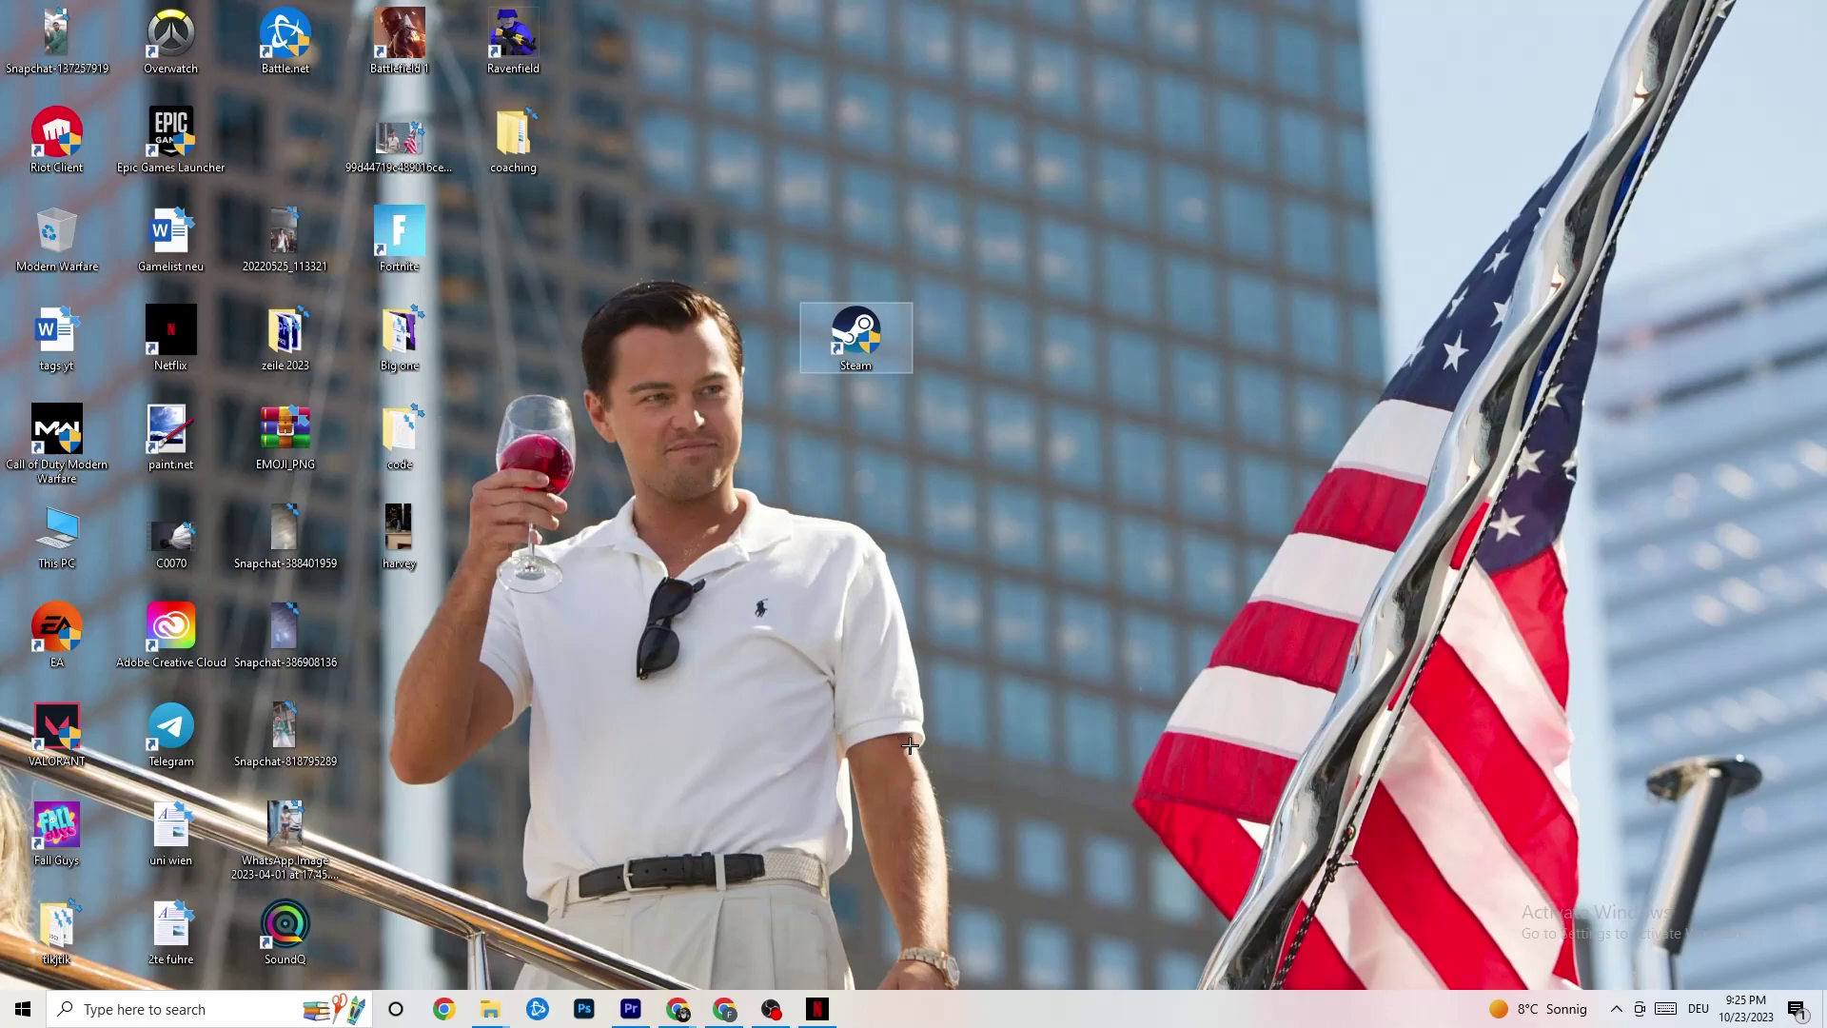
right_click(1013, 1021)
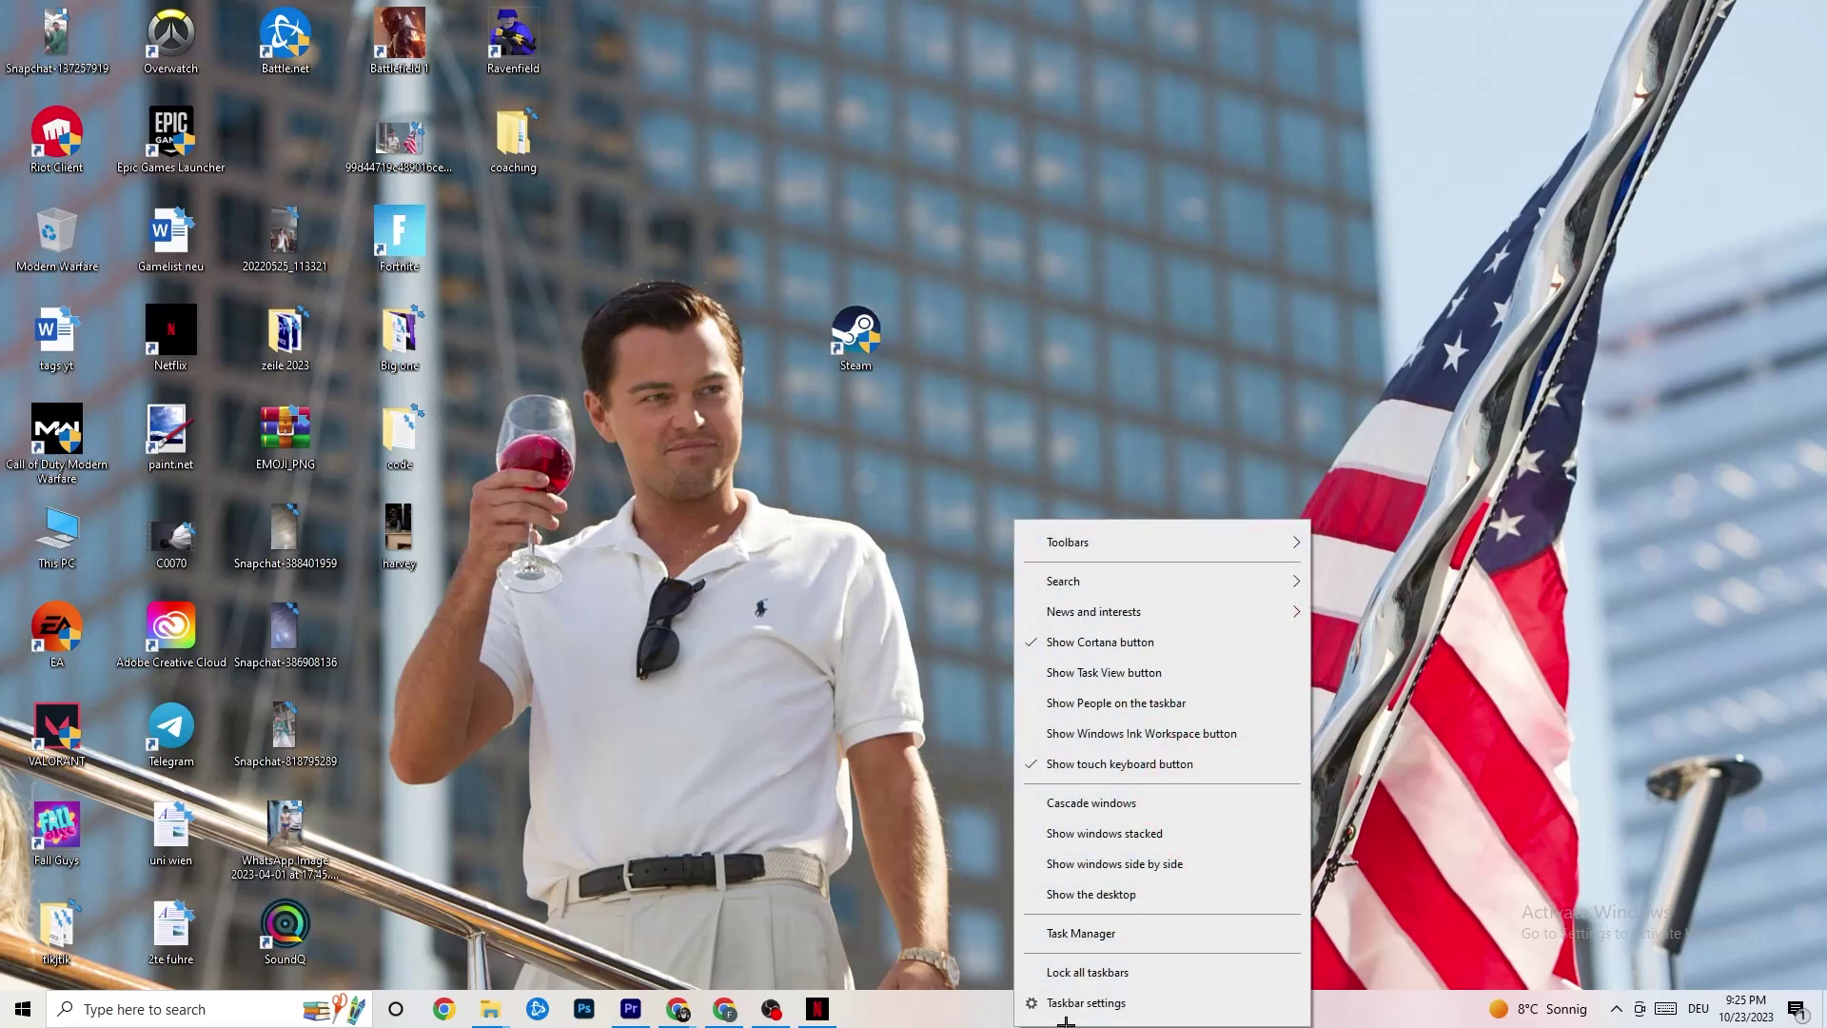
Launch Task Manager maximized, leave Windows Explorer running, and view the Startup apps list.
click(1109, 936)
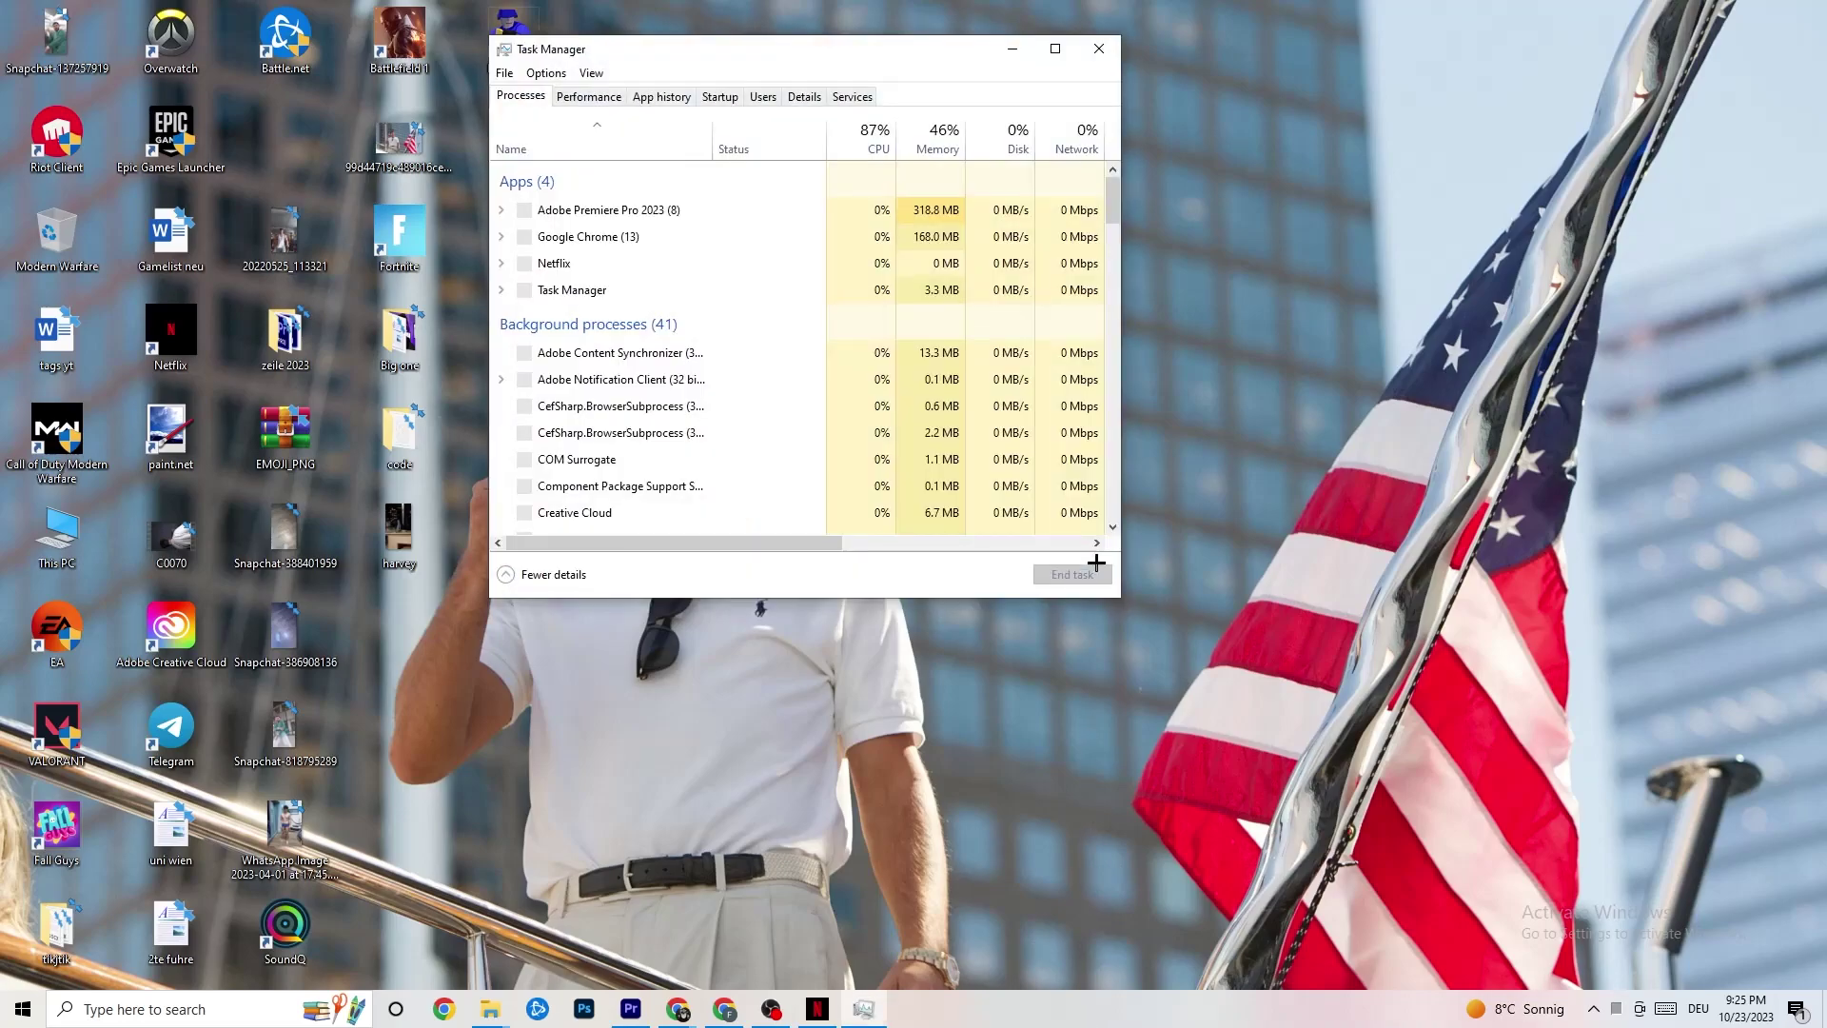
click(1054, 50)
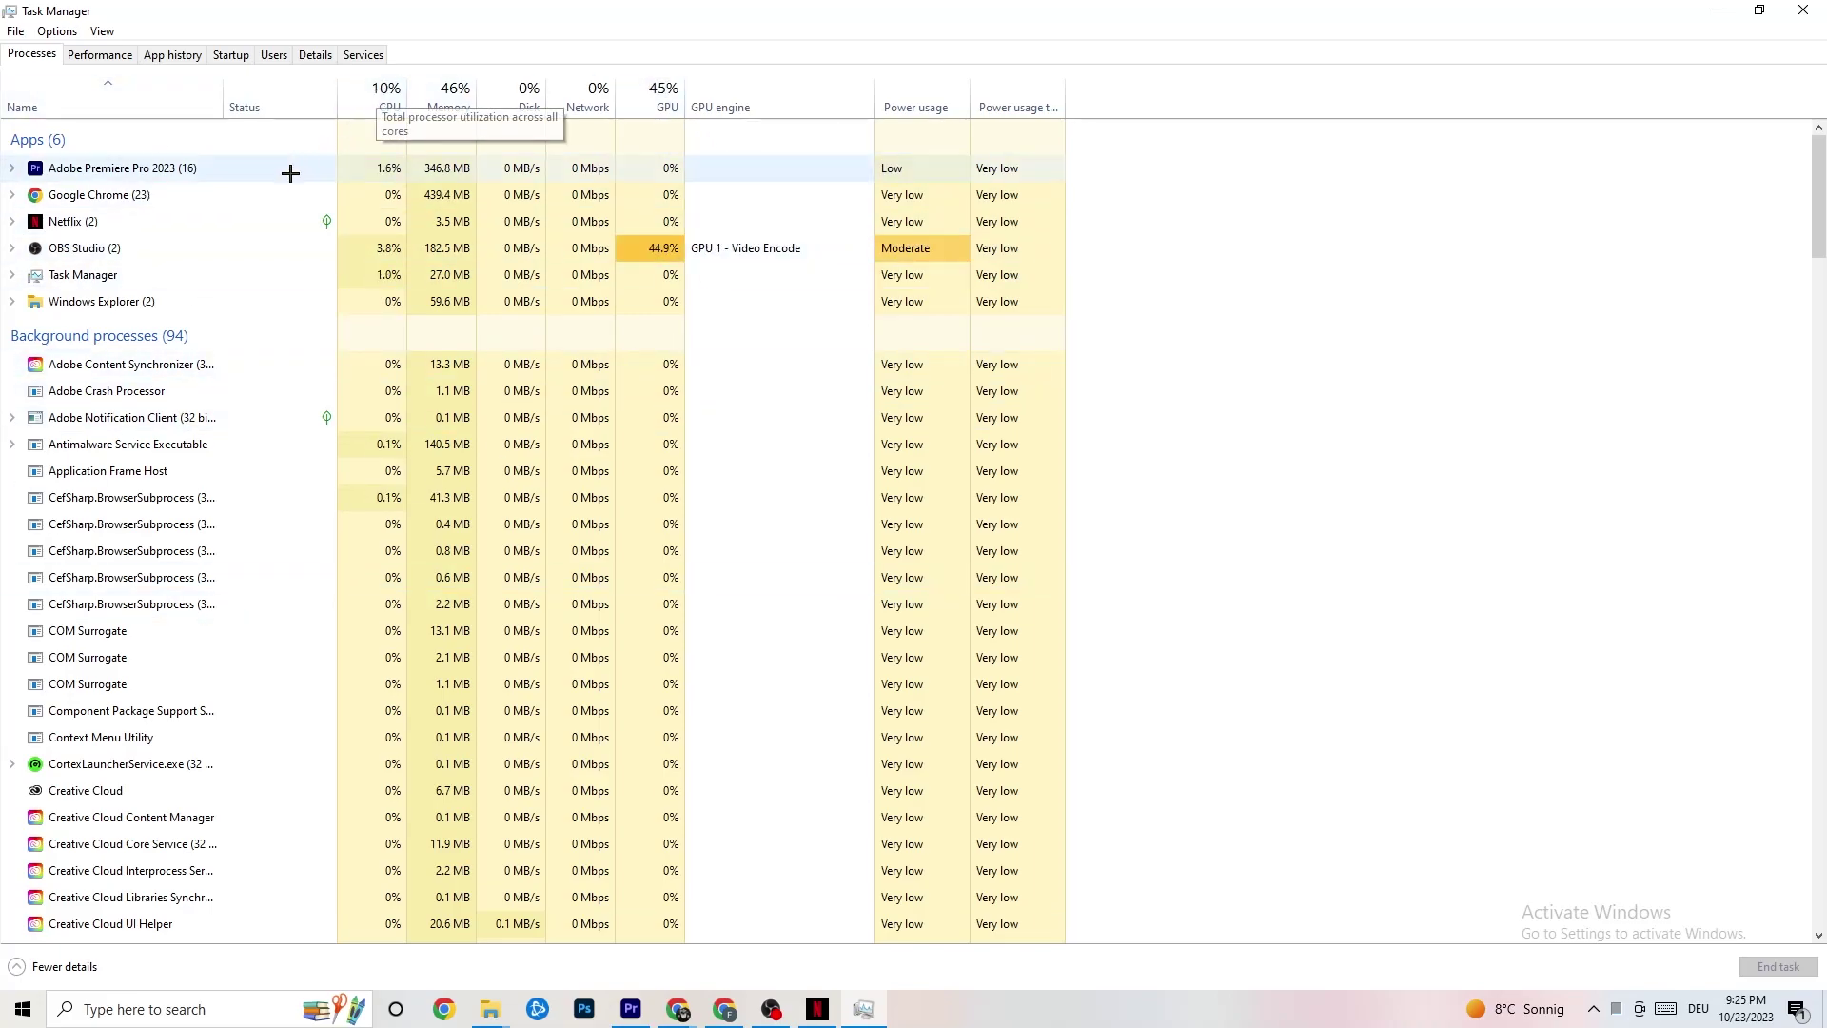
right_click(119, 303)
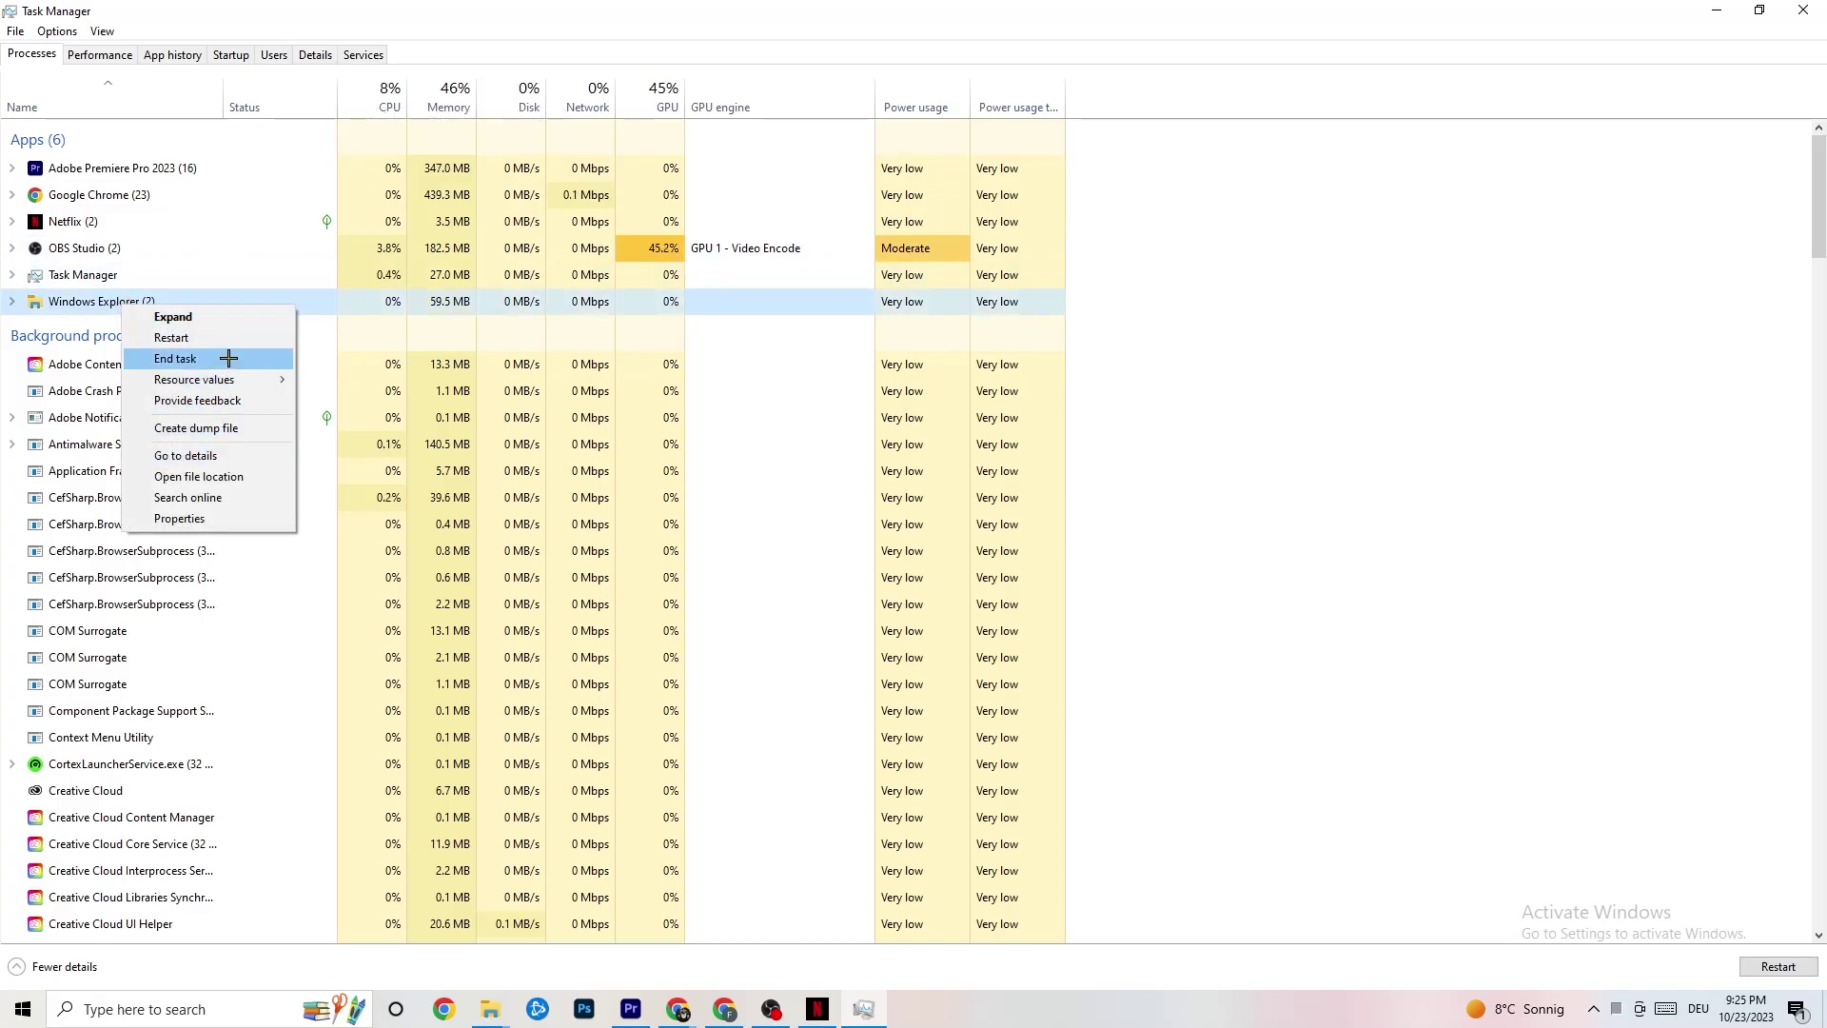
click(1322, 298)
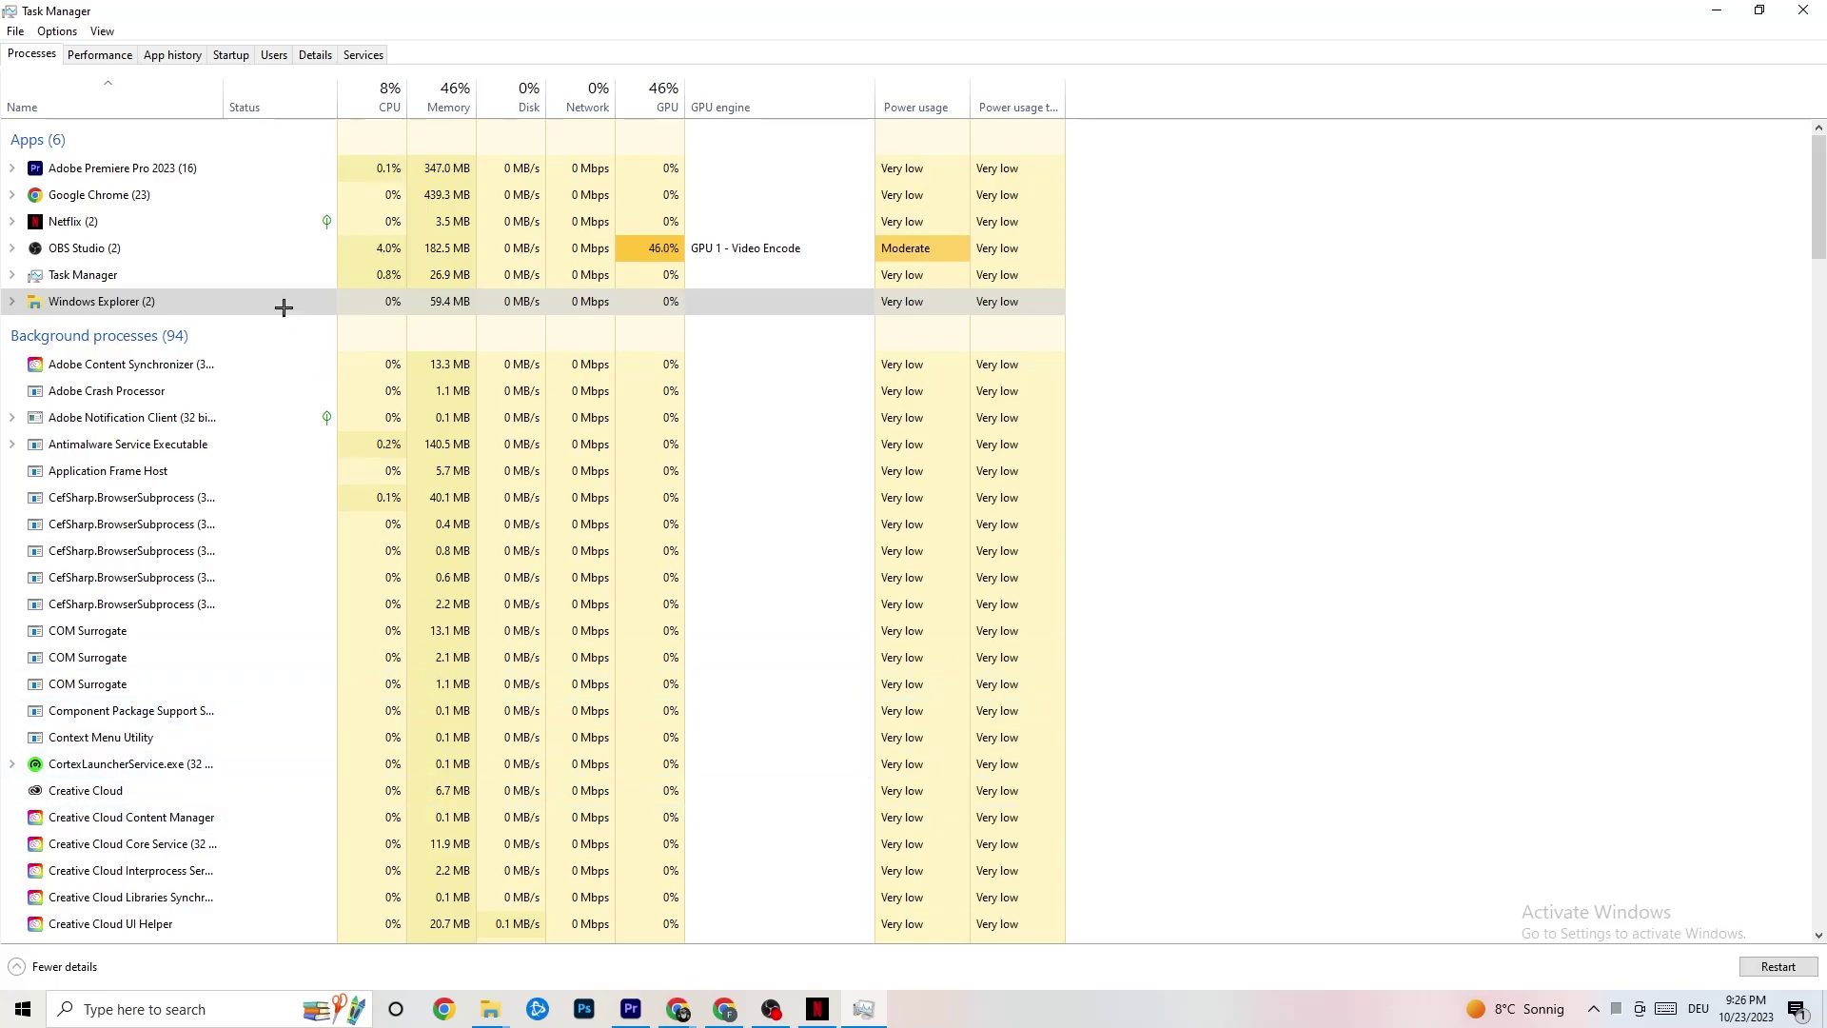
click(231, 54)
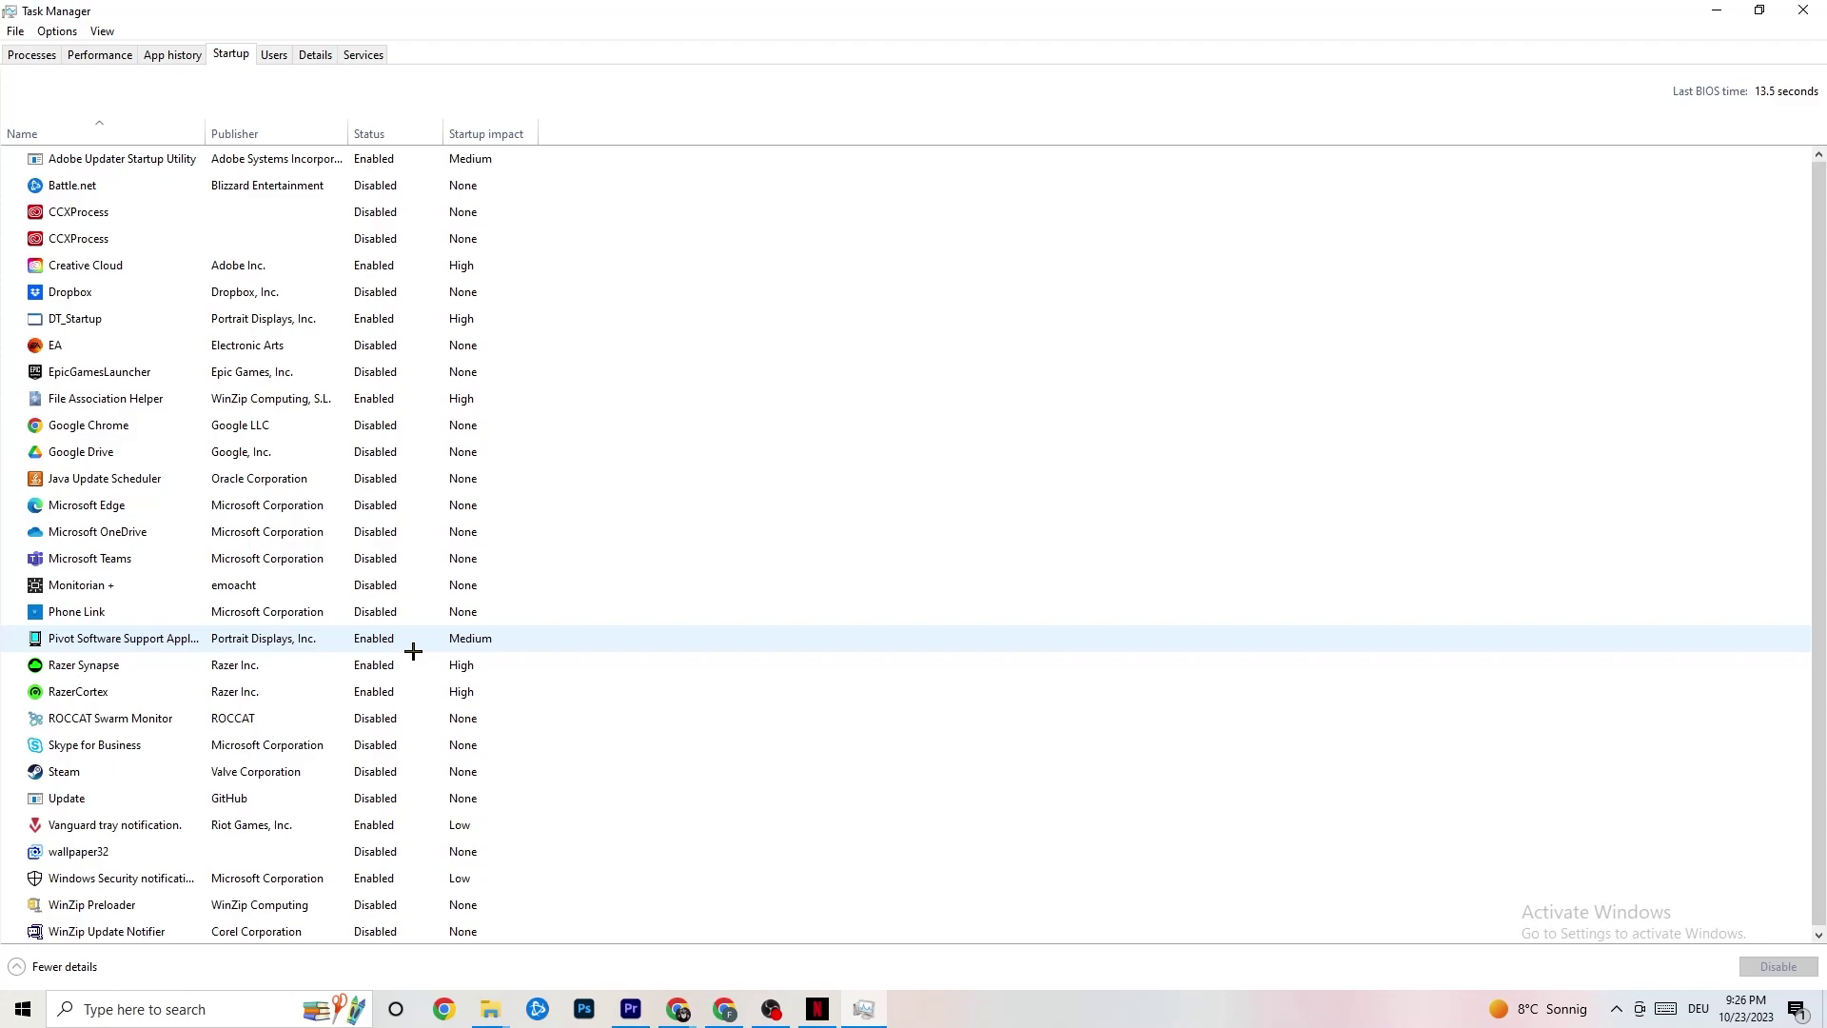
Check the Pivot Software Support startup entry's options, then move to the Details process list.
right_click(368, 638)
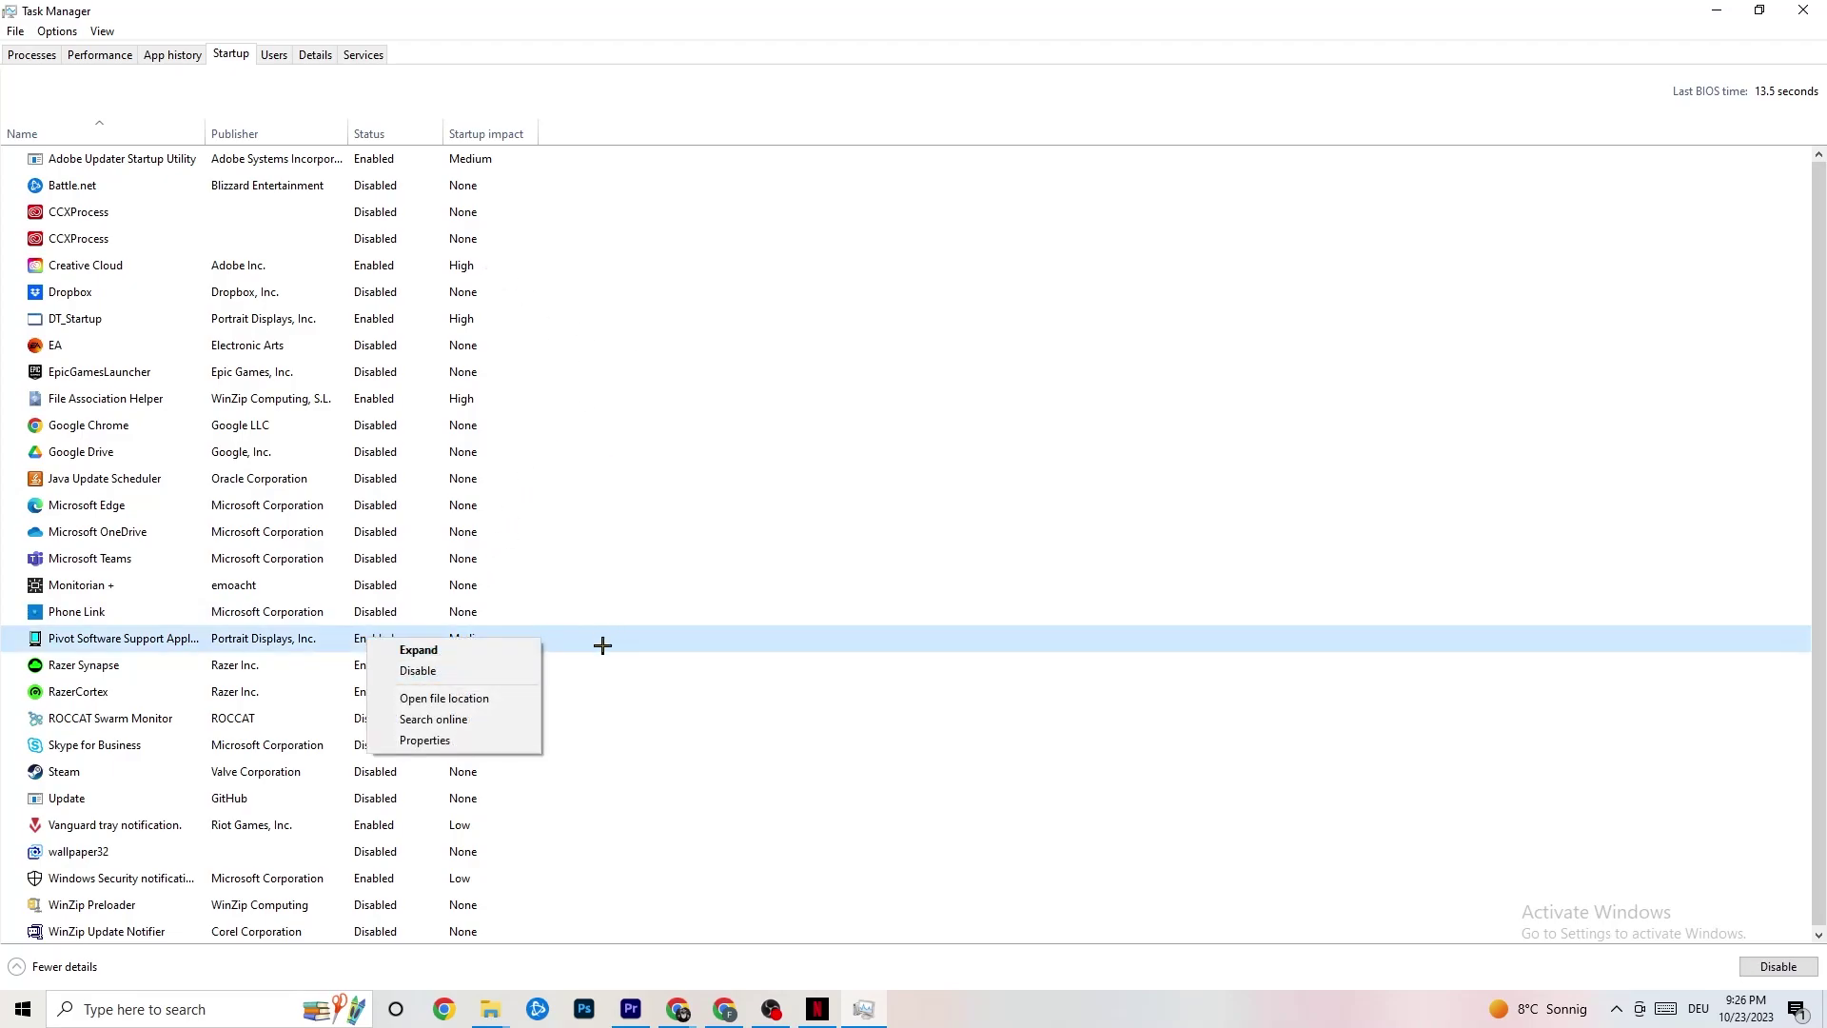
click(315, 55)
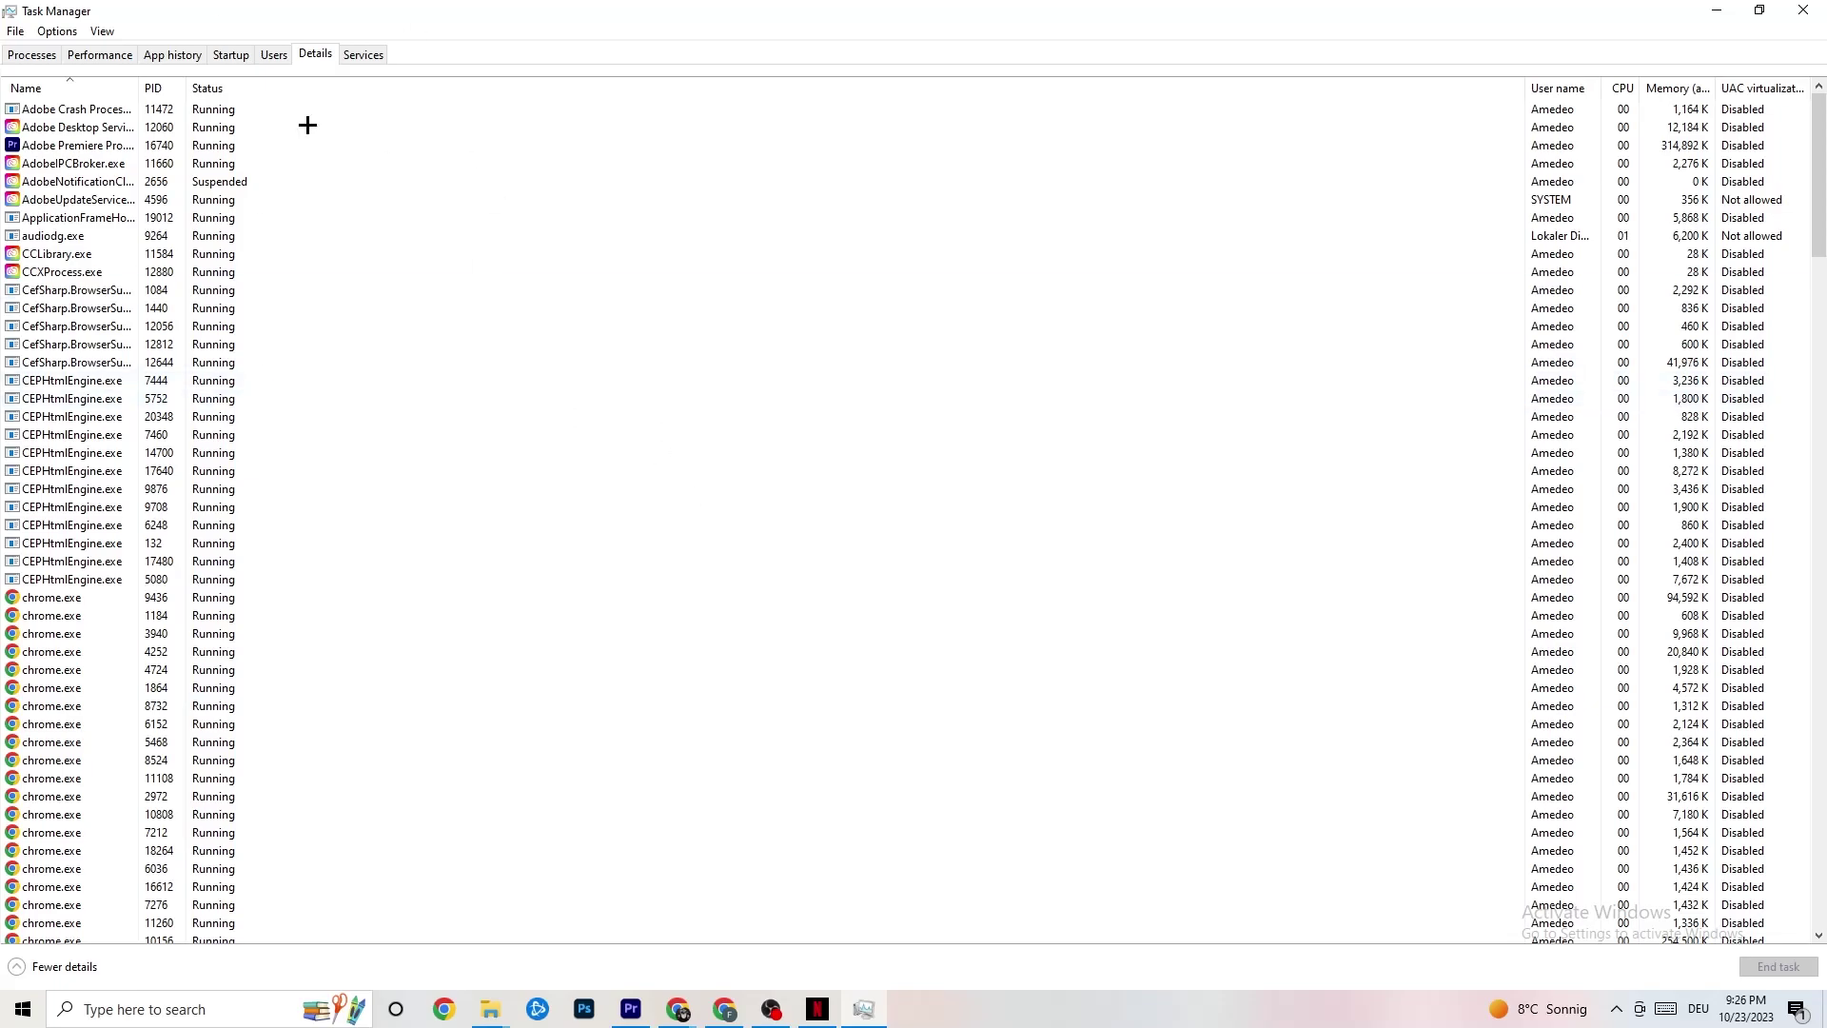
Review Adobe Premiere Pro's priority options, keep Normal priority, then close Task Manager.
right_click(79, 153)
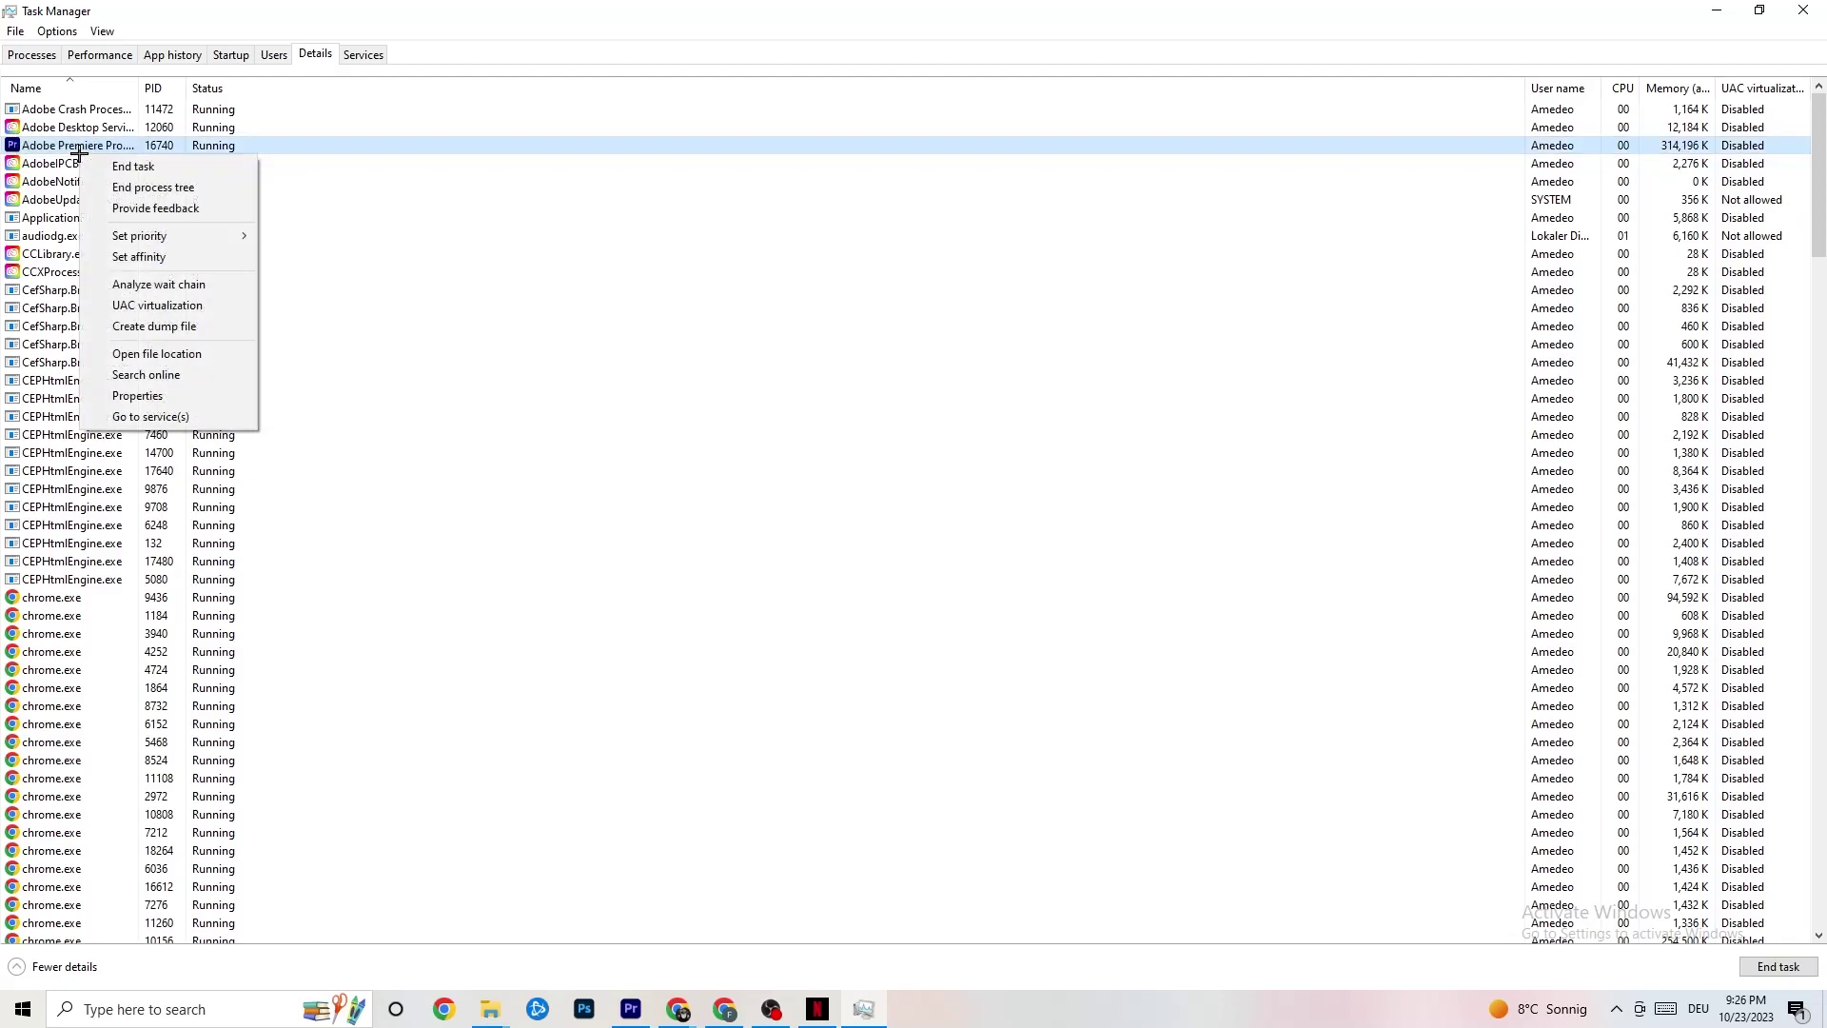
mouse_move(161, 234)
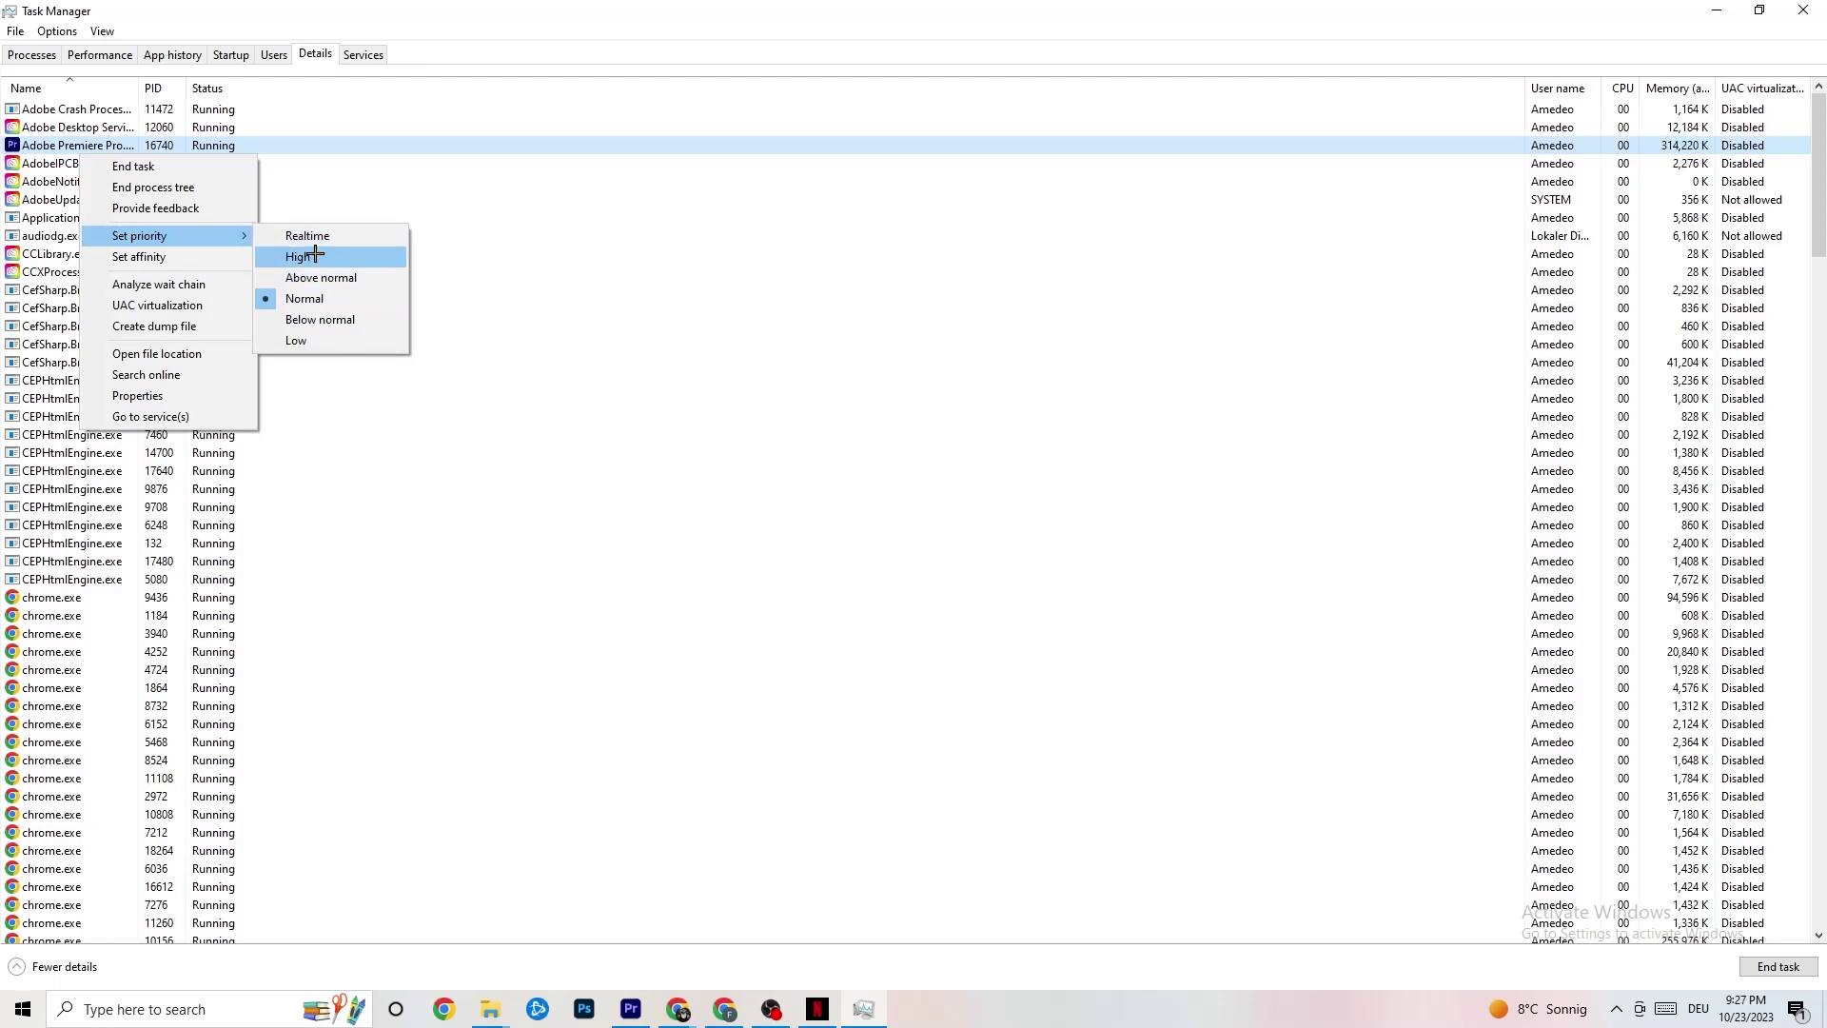
click(546, 179)
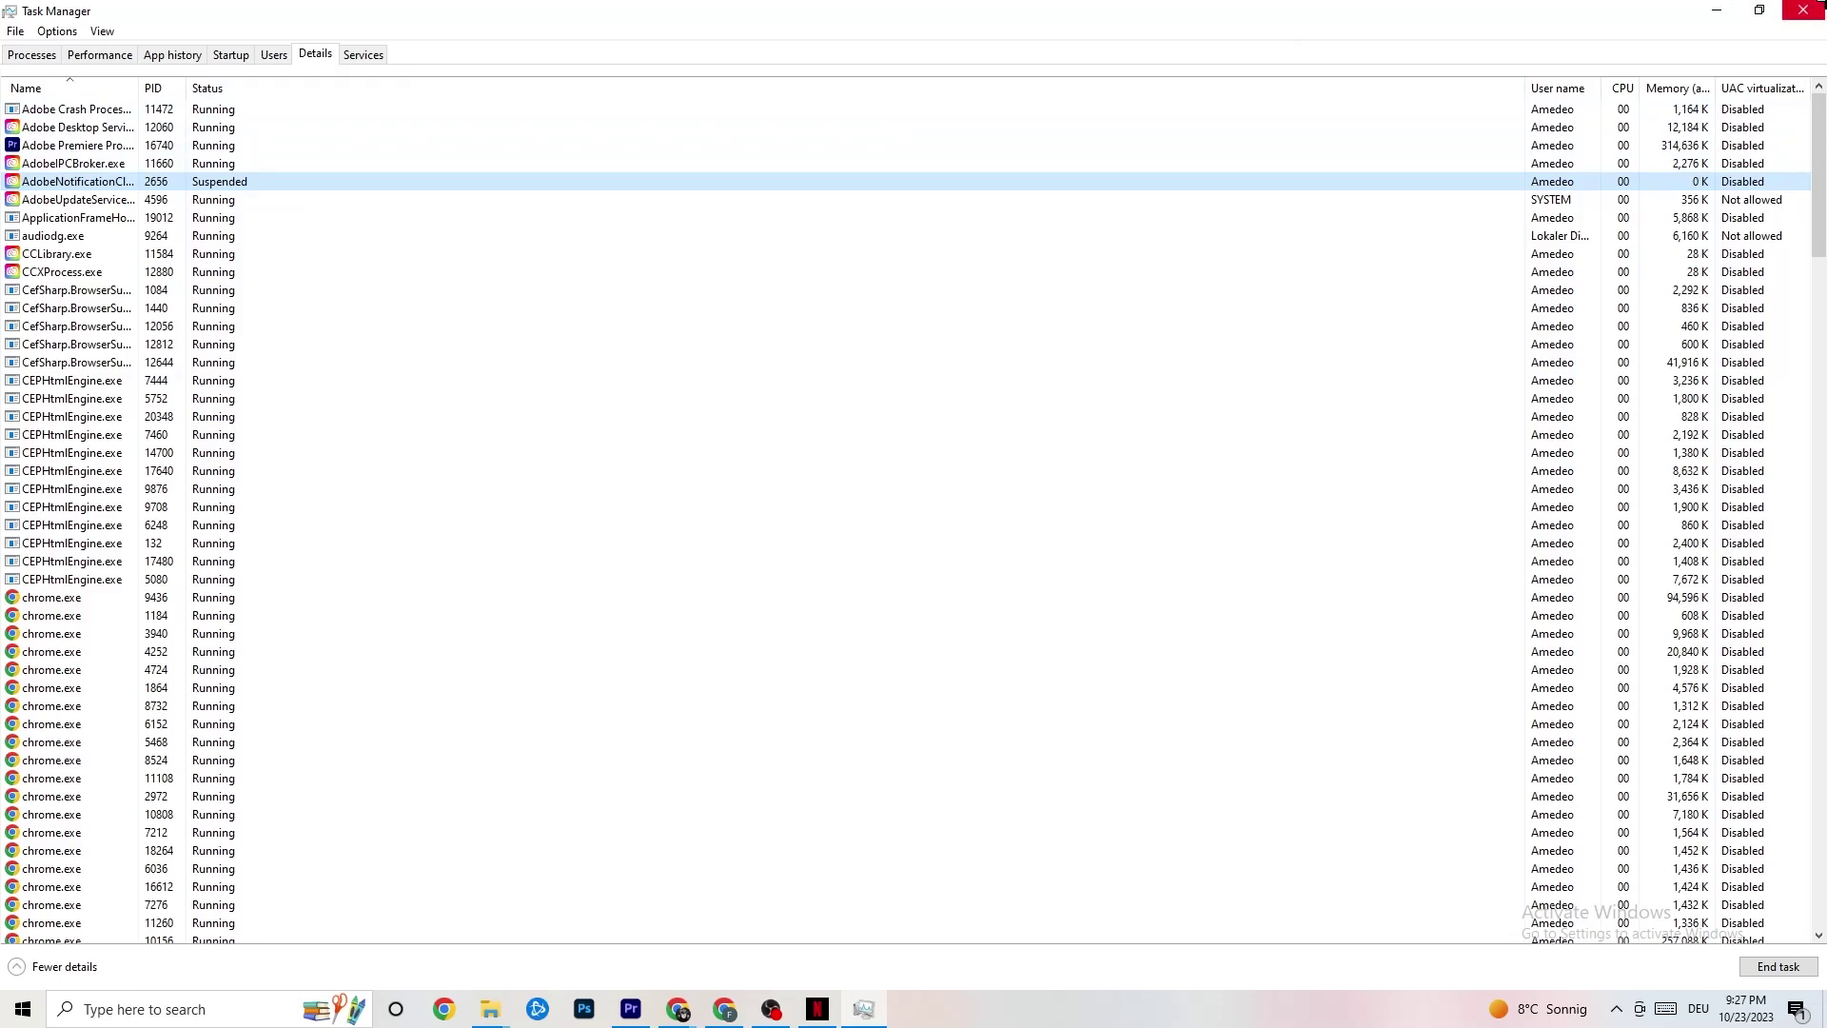
click(1805, 10)
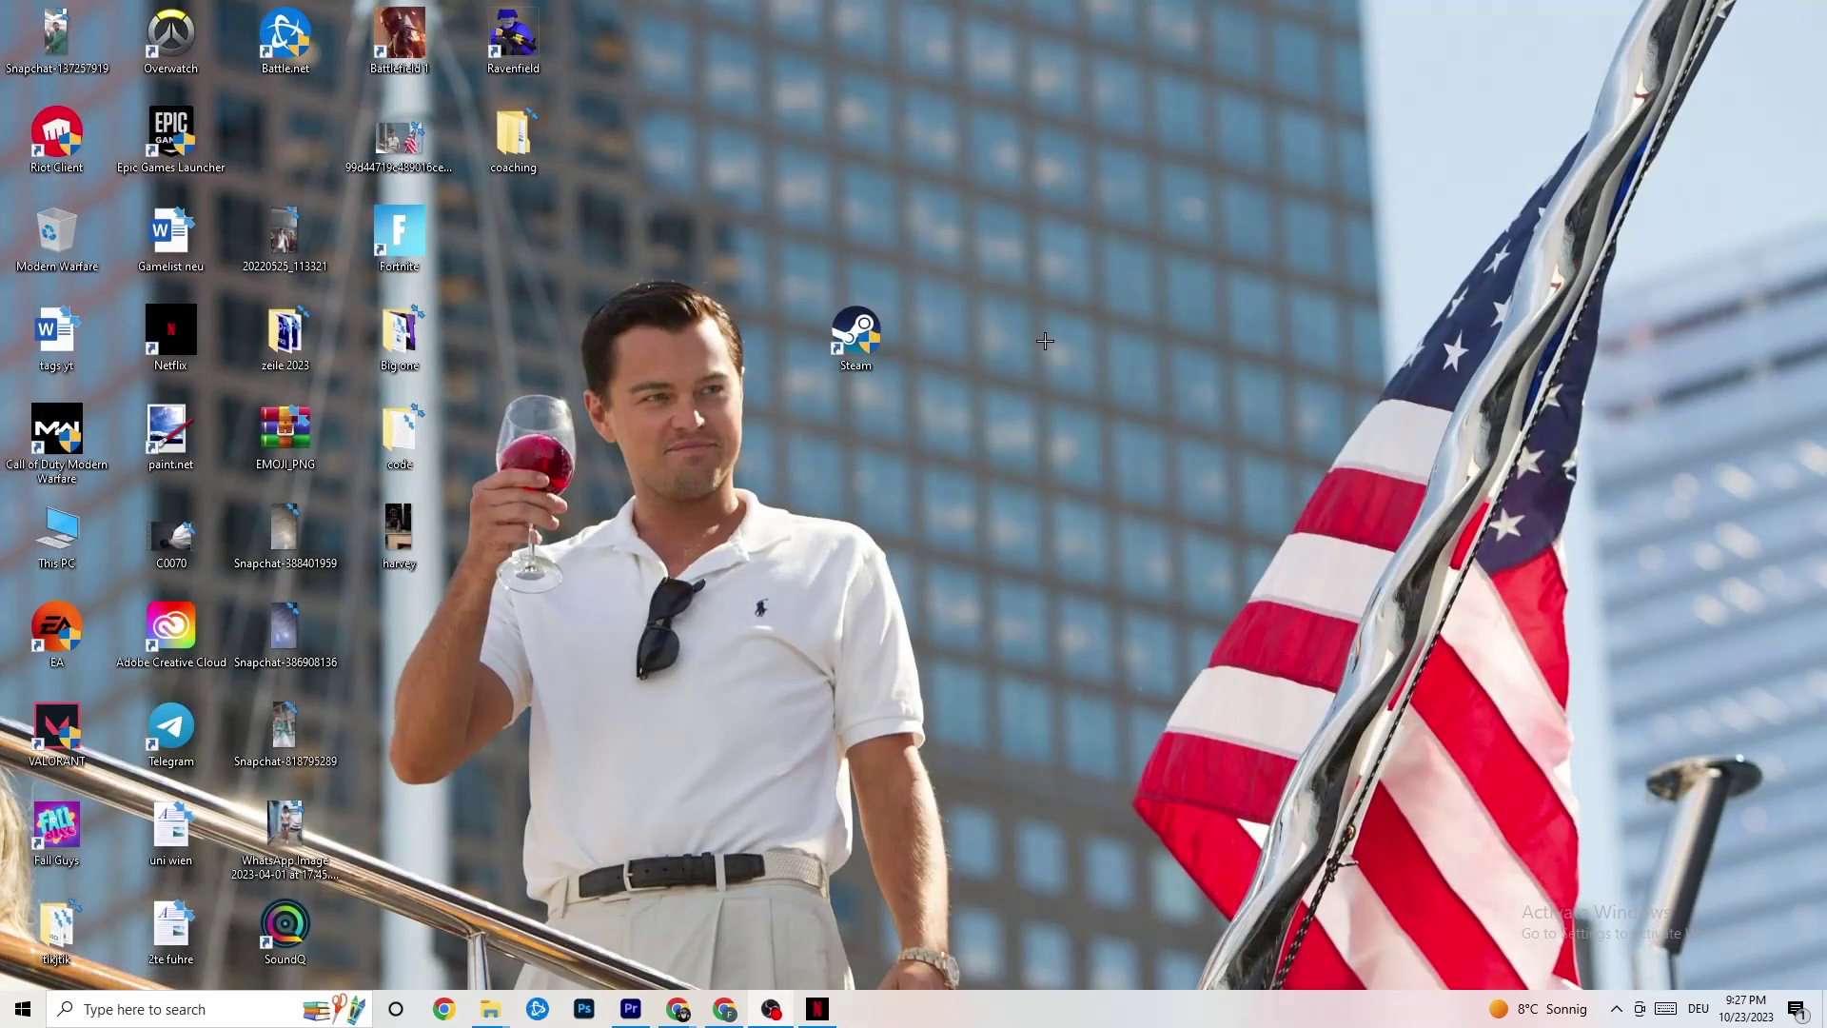
Launch NVIDIA Control Panel from the desktop right-click menu.
right_click(1022, 182)
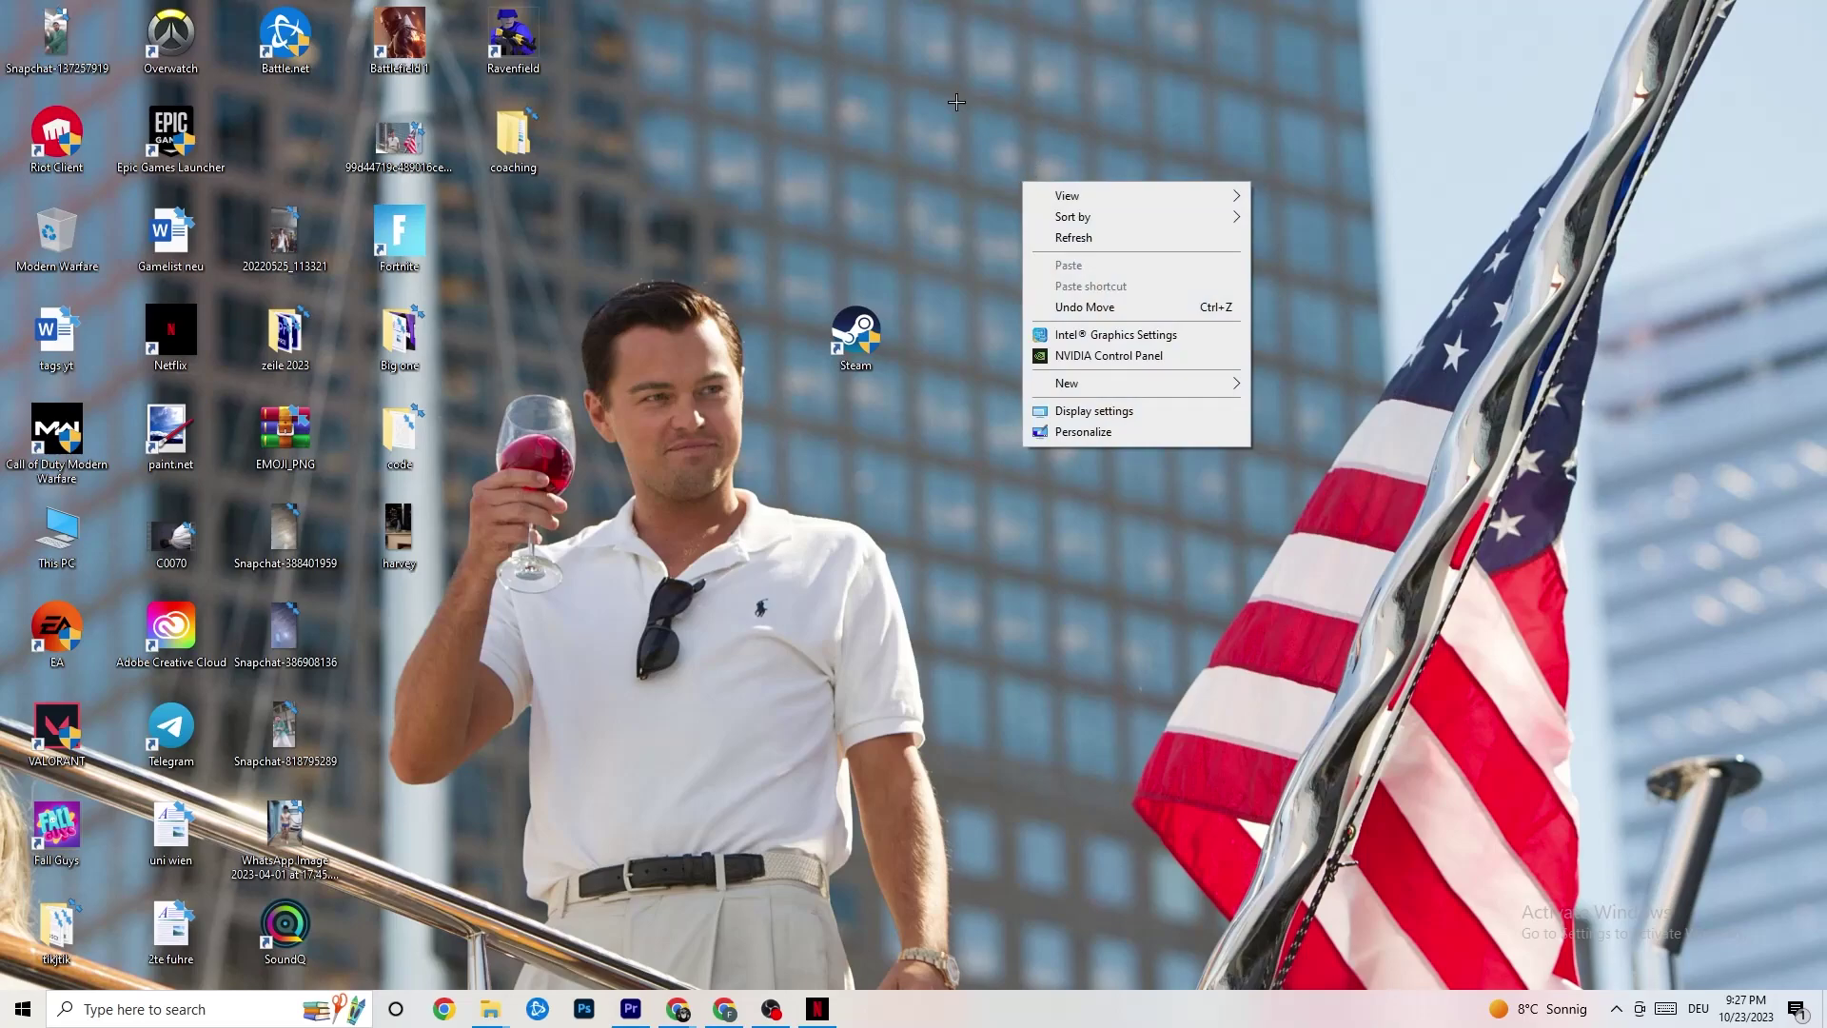
click(1083, 358)
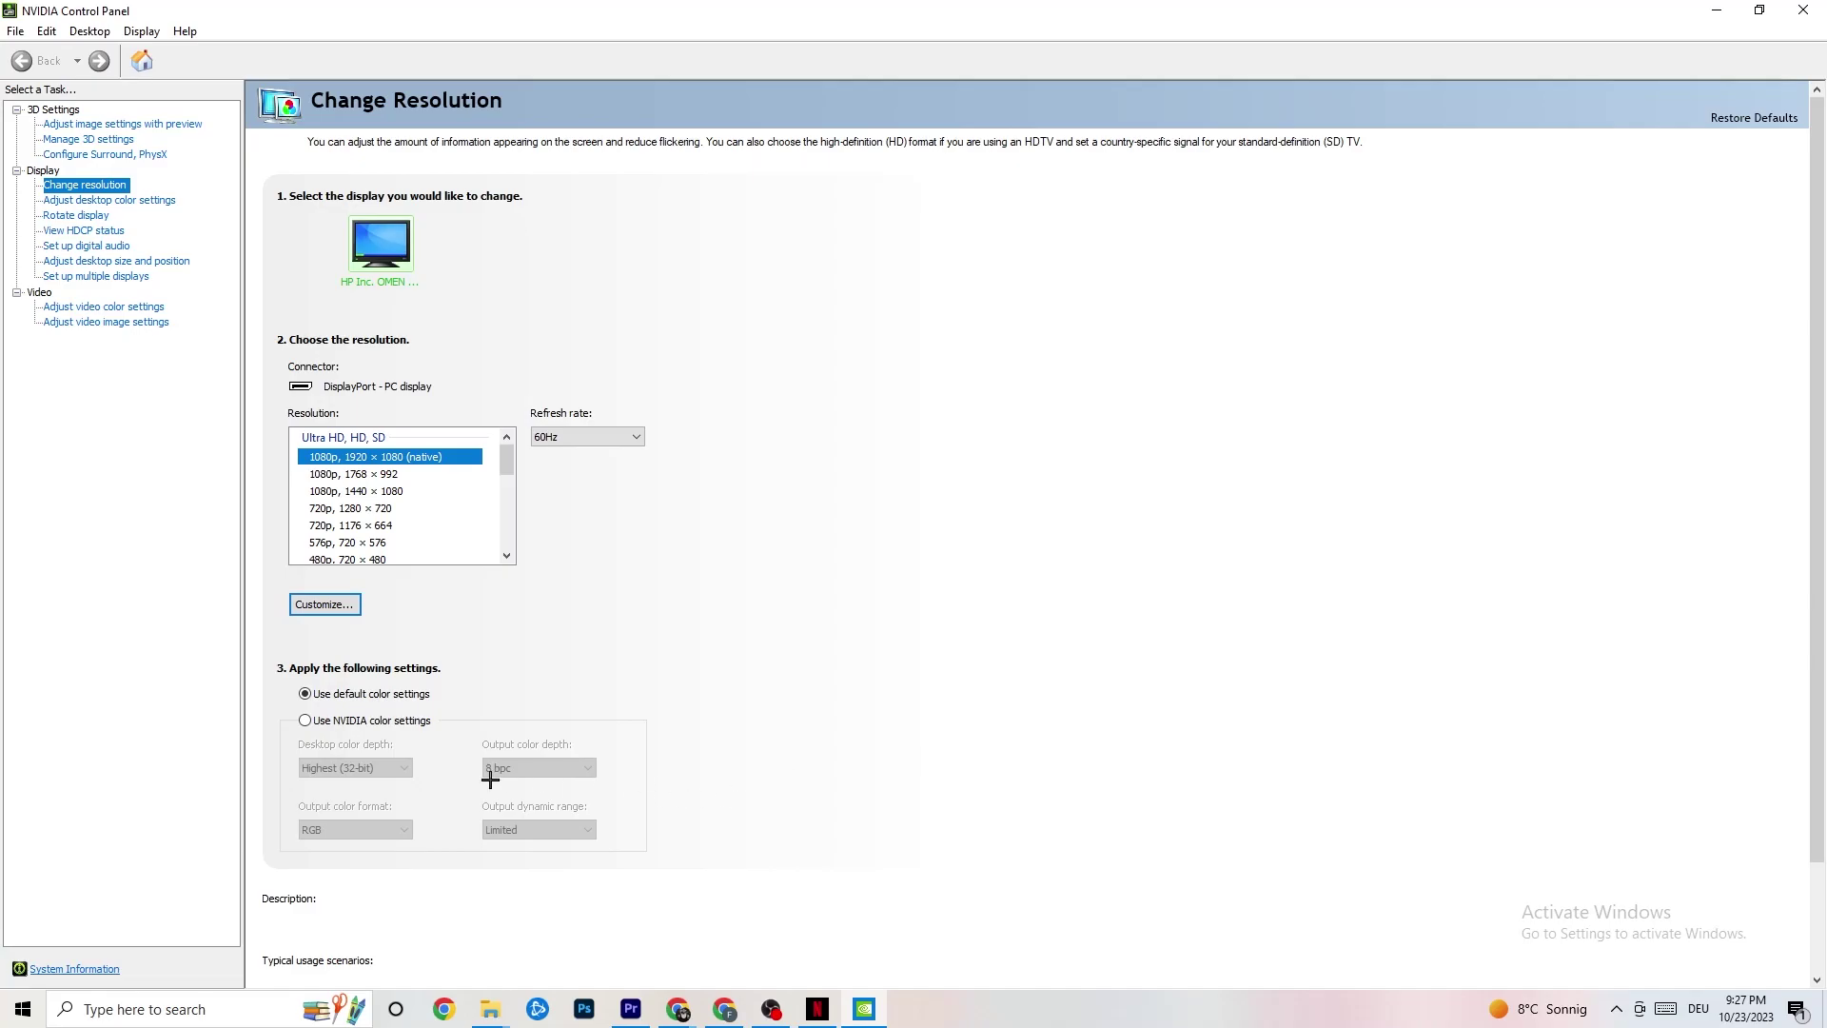
Look over the image settings preview and 1920 × 1080 60Hz resolution pages, then minimize the panel.
click(102, 127)
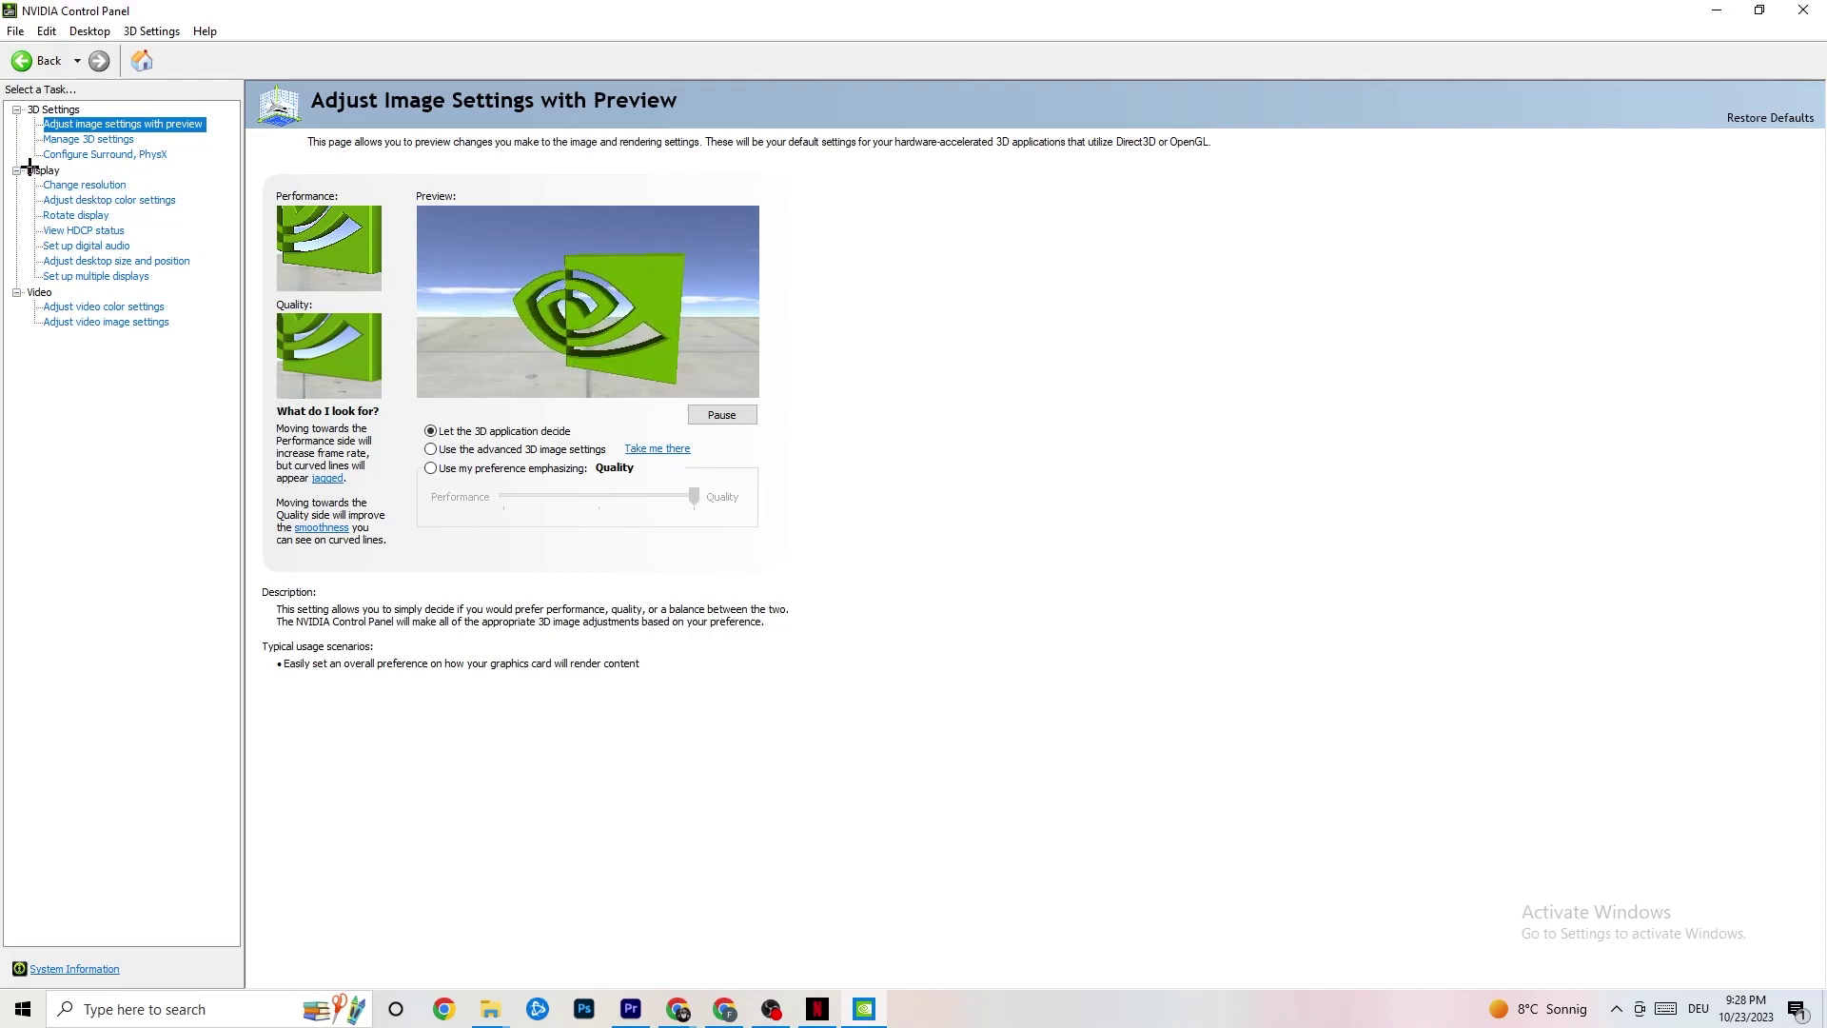
click(68, 187)
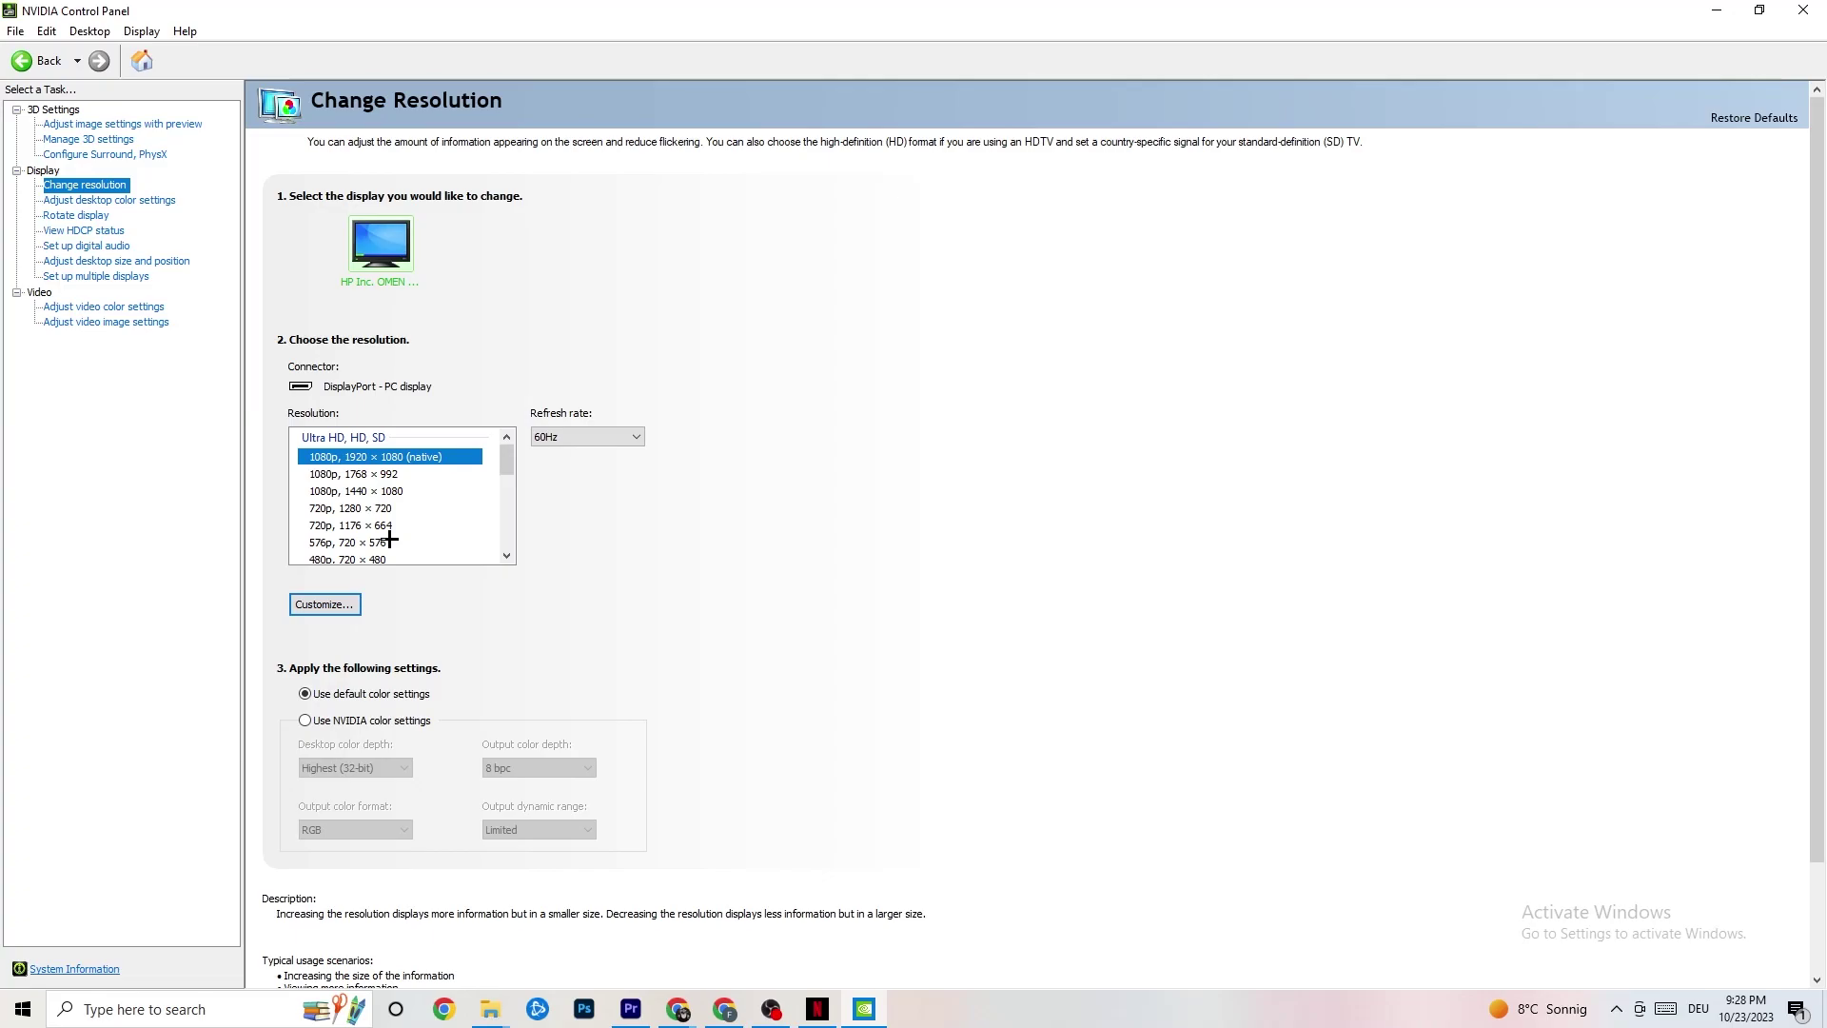
click(1723, 7)
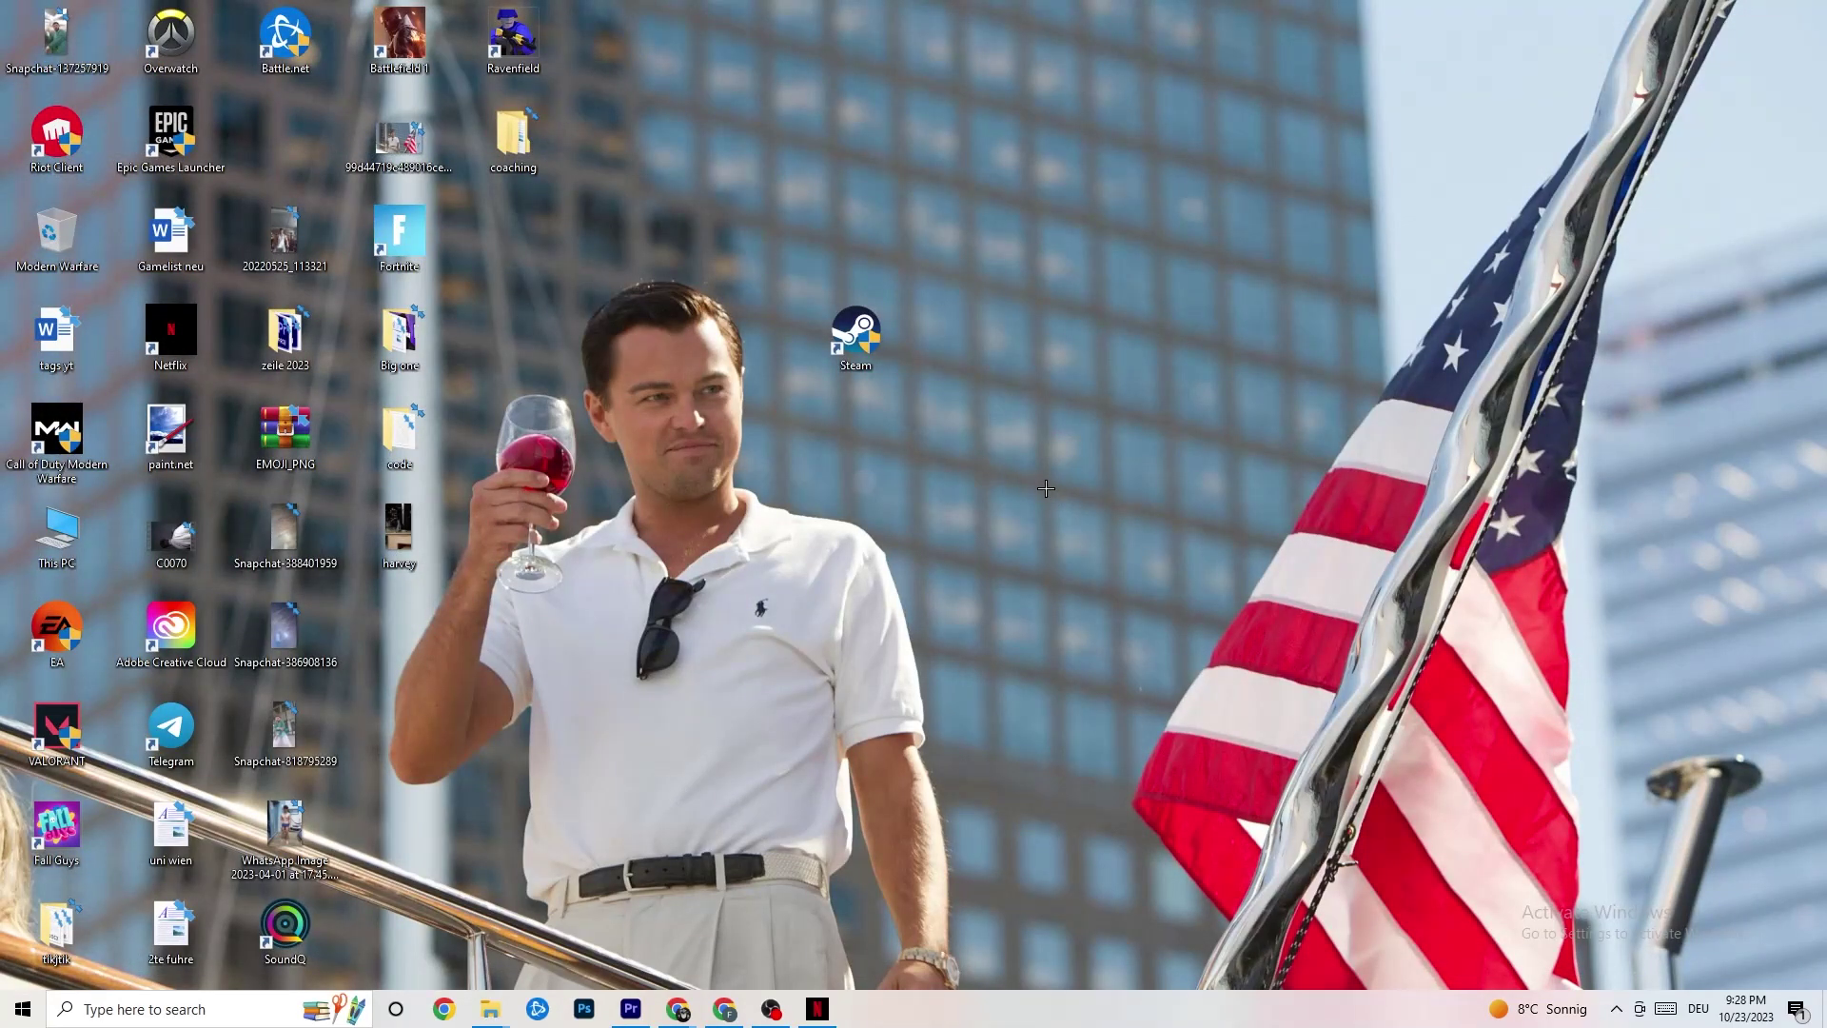